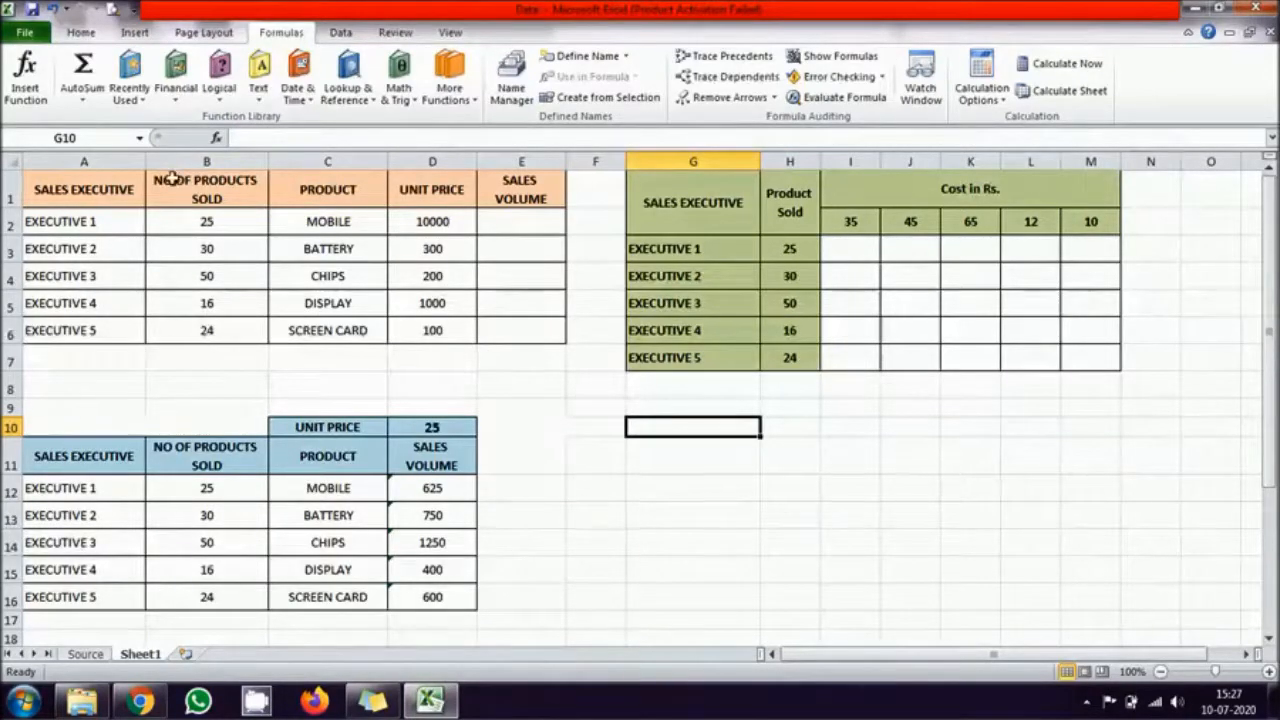
Step: Insert a row above the tables and enter the title "Relative Reference" in A1:E1 with a light blue fill
{"action": "right_click", "coordinate": [12, 180]}
{"action": "left_click", "coordinate": [72, 299]}
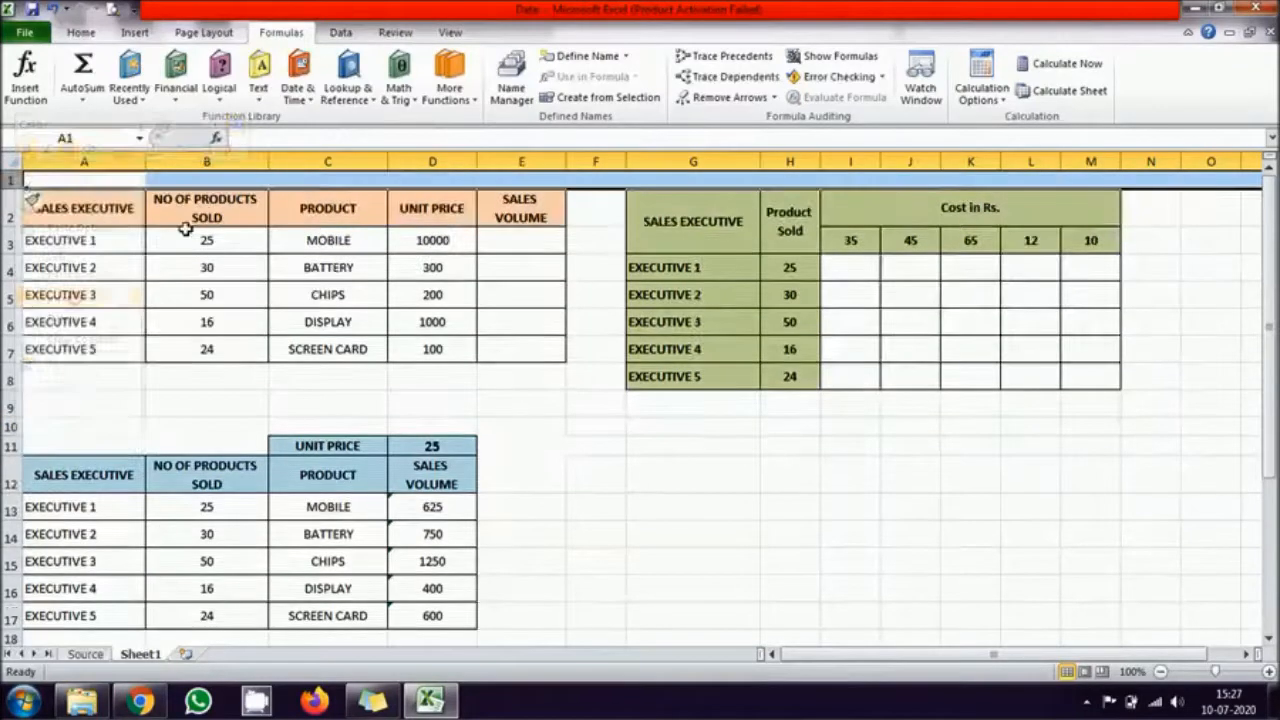
{"action": "left_click_drag", "start_coordinate": [63, 180], "coordinate": [491, 177]}
{"action": "left_click", "coordinate": [81, 32]}
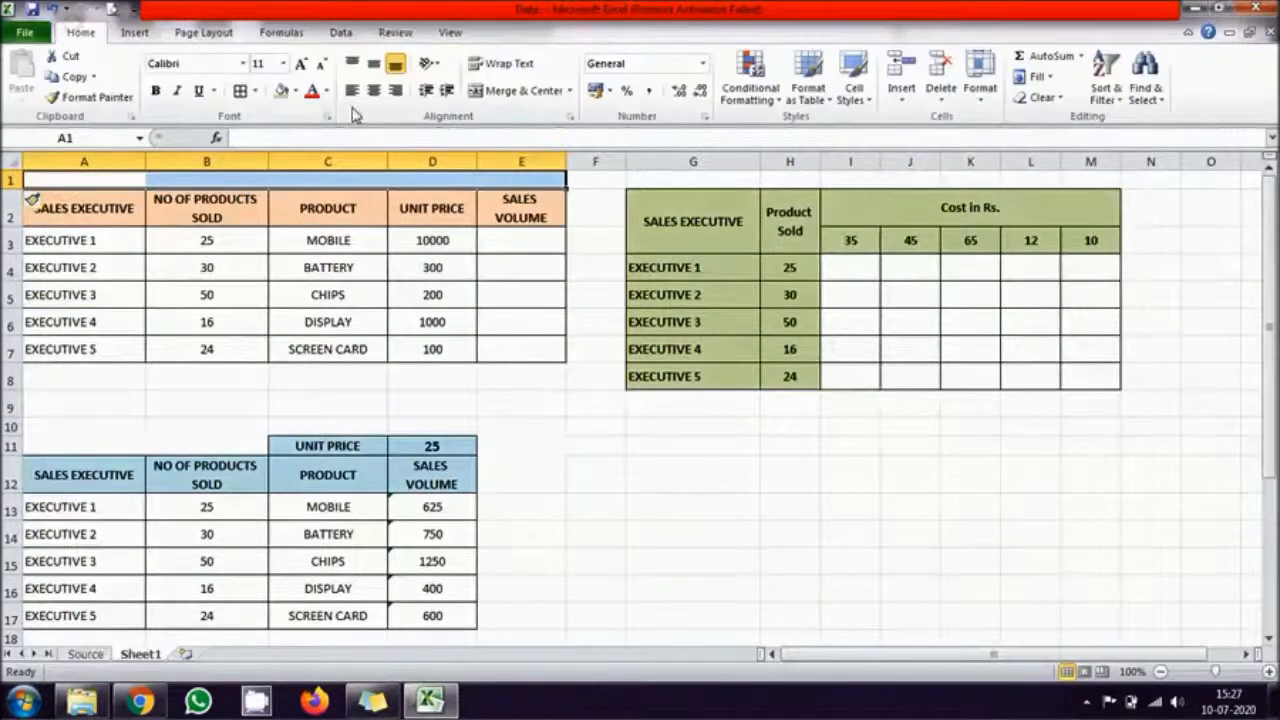
{"action": "left_click", "coordinate": [292, 91]}
{"action": "left_click", "coordinate": [373, 161]}
{"action": "type", "text": "Relative Reference"}
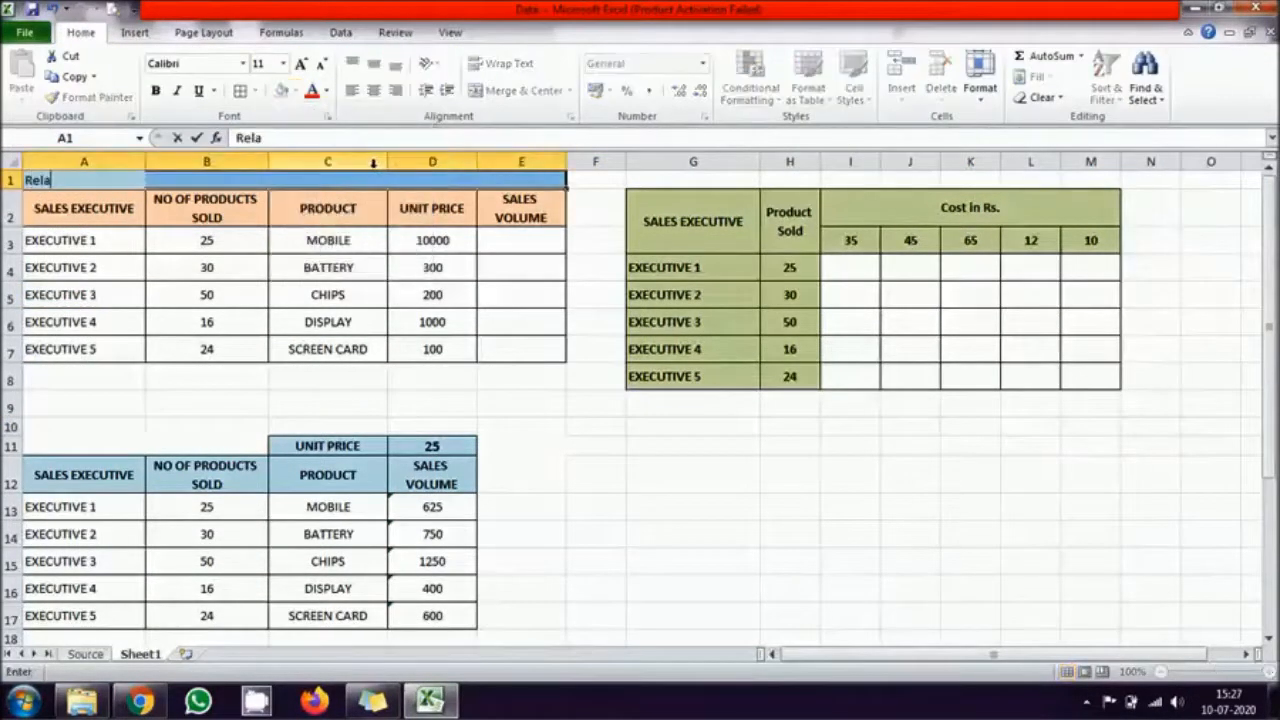
{"action": "key", "text": "Return"}
Step: Merge and center A1:E1, and format the title as bold at size 14
{"action": "left_click", "coordinate": [515, 90]}
{"action": "left_click", "coordinate": [155, 91]}
{"action": "left_click", "coordinate": [300, 63]}
{"action": "left_click", "coordinate": [300, 63]}
Step: Copy the formatted title to row 10 above the second table and change its text to "Absolute Reference"
{"action": "key", "text": "ctrl+c"}
{"action": "left_click", "coordinate": [69, 408]}
{"action": "left_click", "coordinate": [62, 432]}
{"action": "key", "text": "ctrl+v"}
{"action": "double_click", "coordinate": [222, 434]}
{"action": "key", "text": "Delete"}
{"action": "key", "text": "Delete"}
{"action": "key", "text": "Delete"}
{"action": "key", "text": "Delete"}
{"action": "key", "text": "Delete"}
{"action": "key", "text": "Delete"}
{"action": "key", "text": "Delete"}
{"action": "key", "text": "Delete"}
{"action": "key", "text": "Delete"}
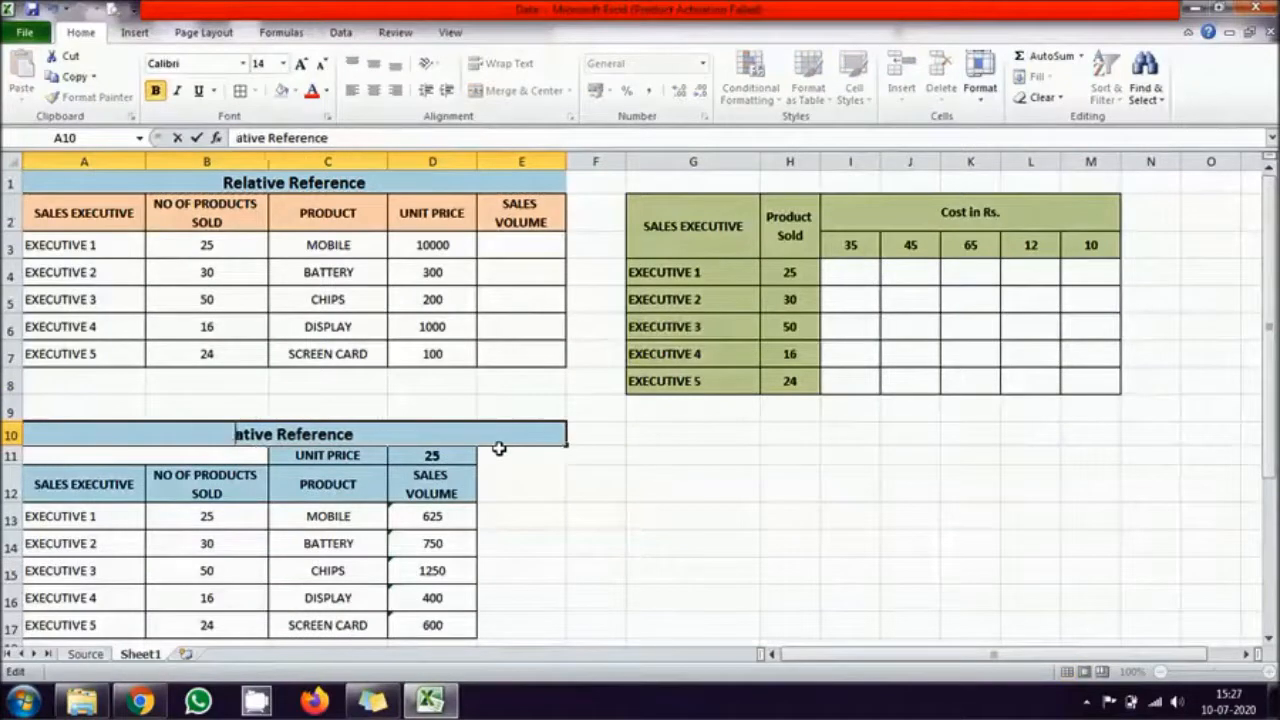
{"action": "type", "text": "Absolute"}
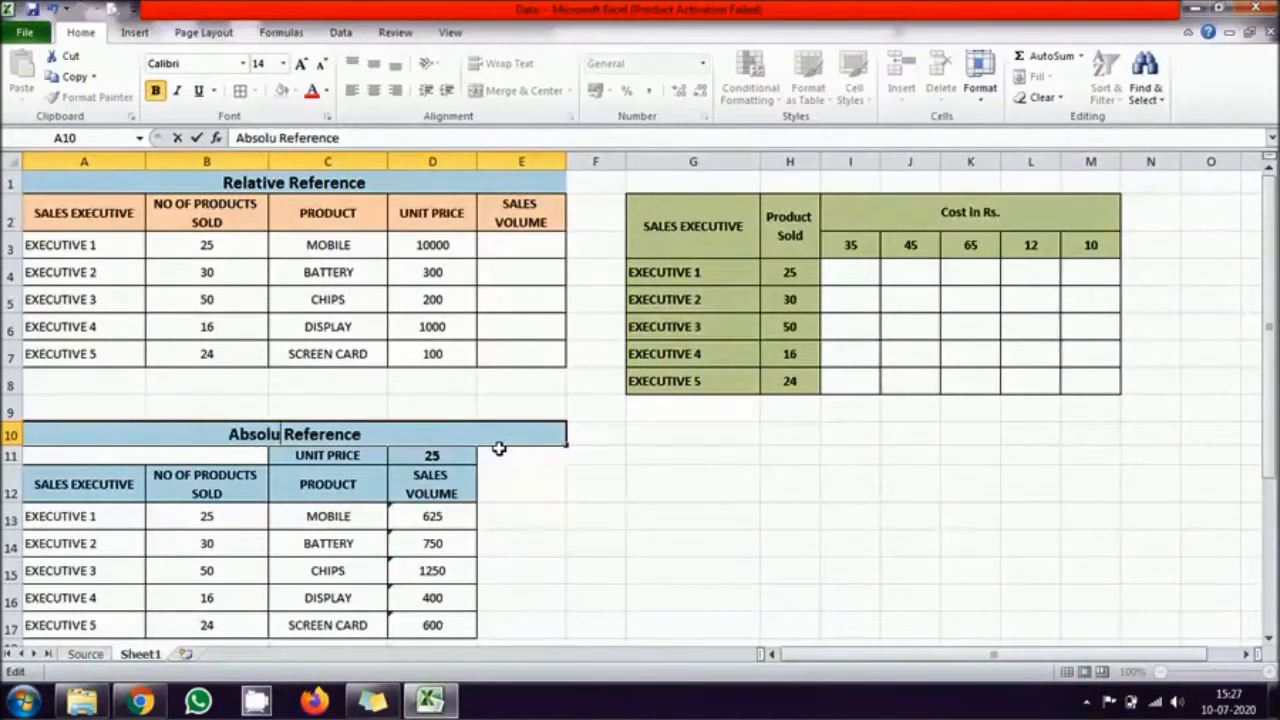
{"action": "key", "text": "Return"}
Step: Merge and center G1:M1 with a light blue fill and enter the title "Mixed Reference"
{"action": "left_click", "coordinate": [646, 172]}
{"action": "left_click_drag", "start_coordinate": [646, 172], "coordinate": [1090, 180]}
{"action": "left_click", "coordinate": [522, 90]}
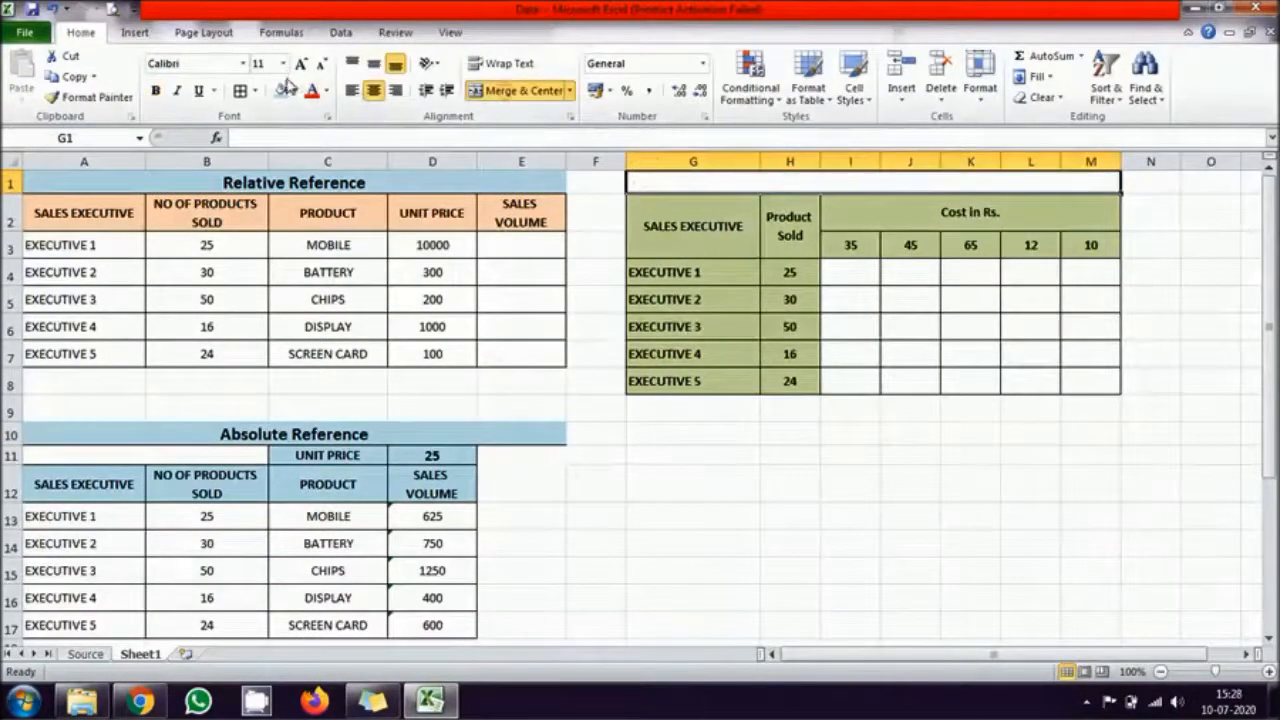
{"action": "type", "text": "Mixed Reference"}
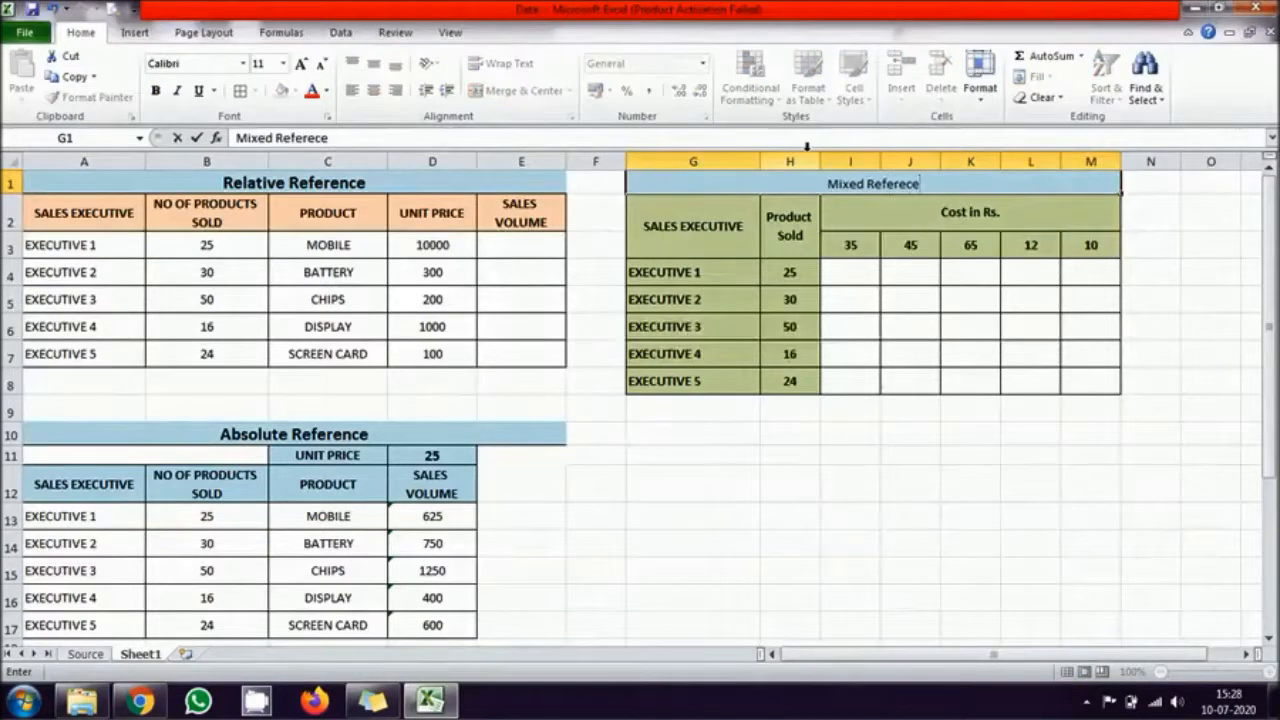
{"action": "key", "text": "Return"}
Step: Make the "Mixed Reference" title bold and enlarge its font to match the other two titles
{"action": "left_click", "coordinate": [845, 183]}
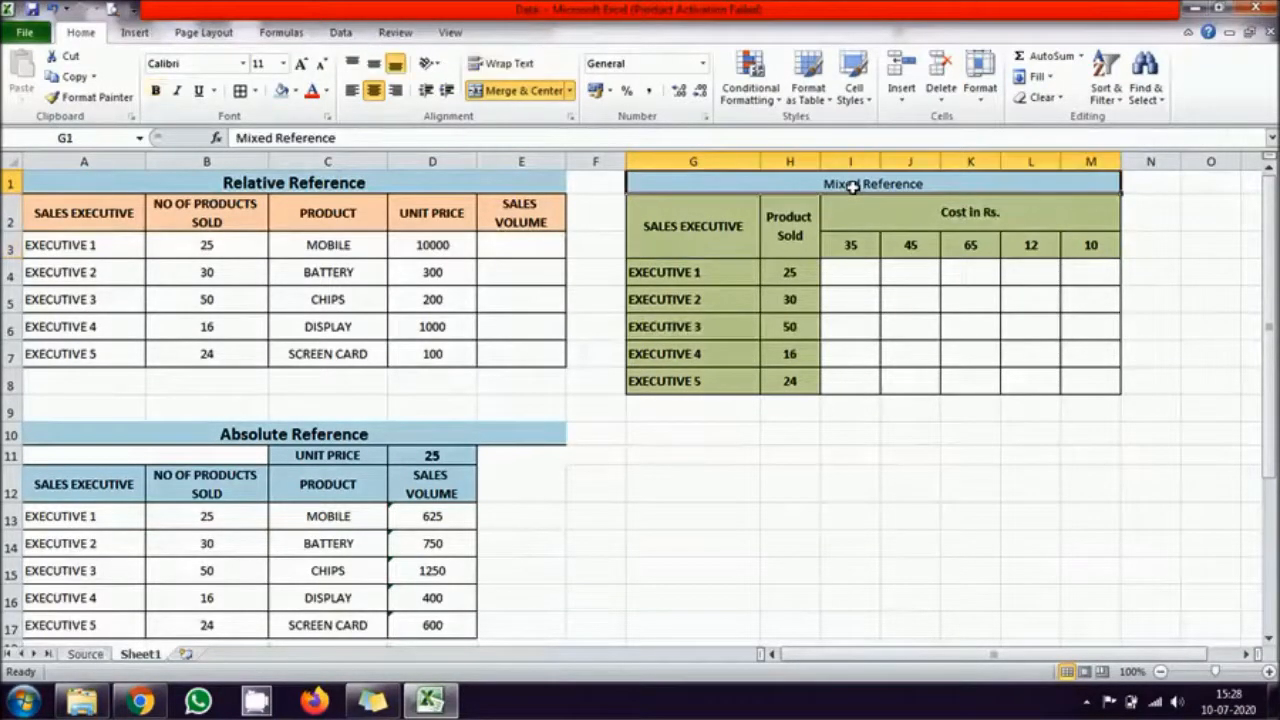
{"action": "left_click", "coordinate": [157, 91]}
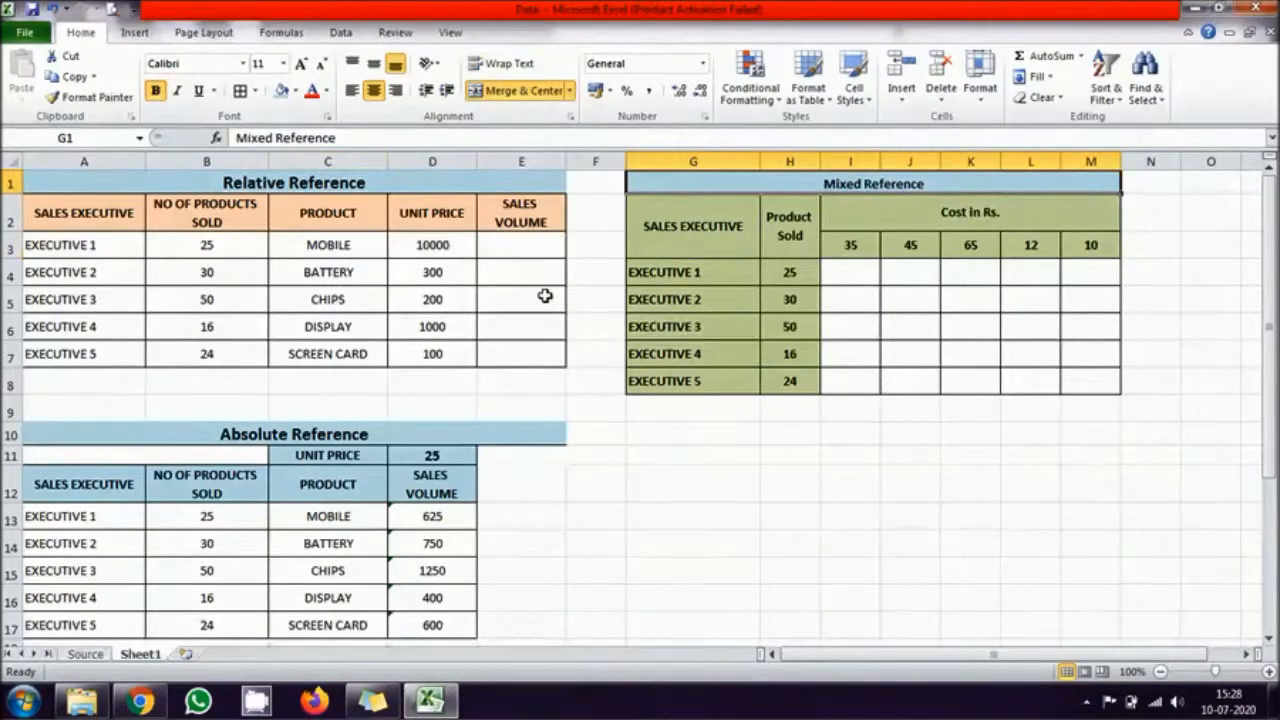
{"action": "left_click", "coordinate": [301, 63]}
{"action": "left_click", "coordinate": [301, 63]}
{"action": "left_click", "coordinate": [943, 498]}
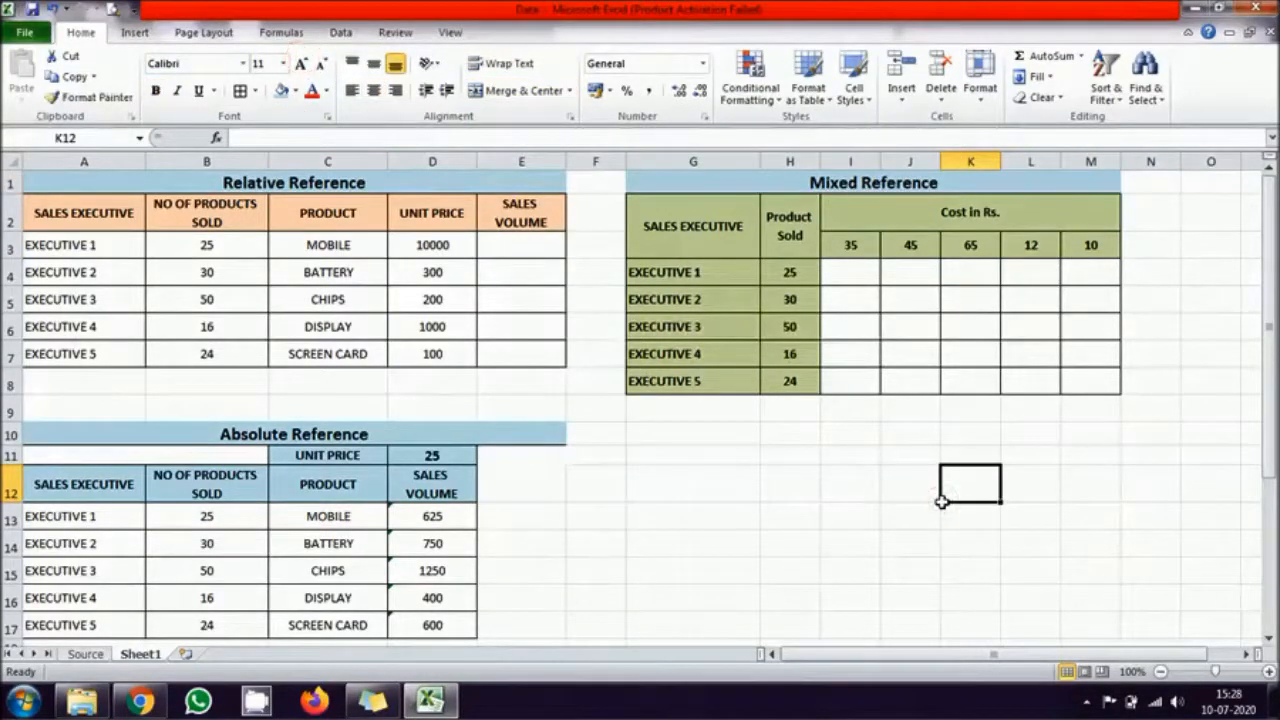
Step: Review Executive 1's products sold, product and unit price in row 3, keeping the current Windows color scheme and suppressing its prompt
{"action": "left_click", "coordinate": [85, 246]}
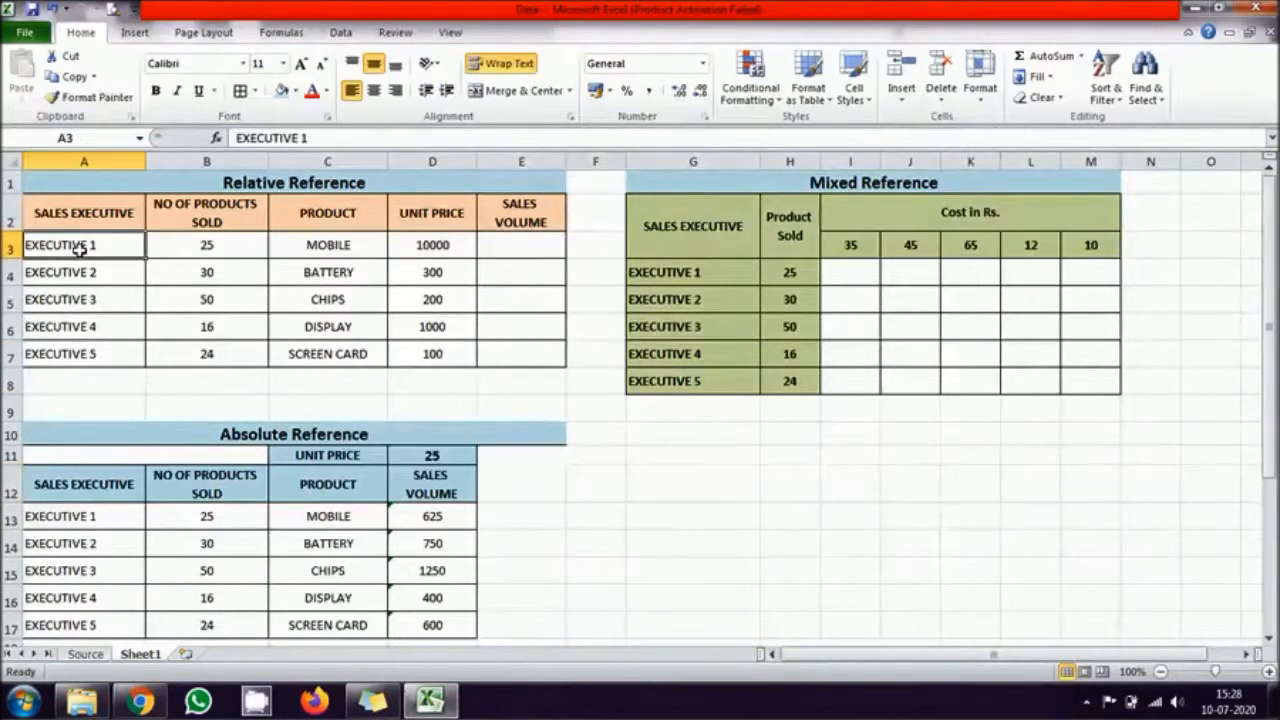
{"action": "left_click", "coordinate": [236, 242]}
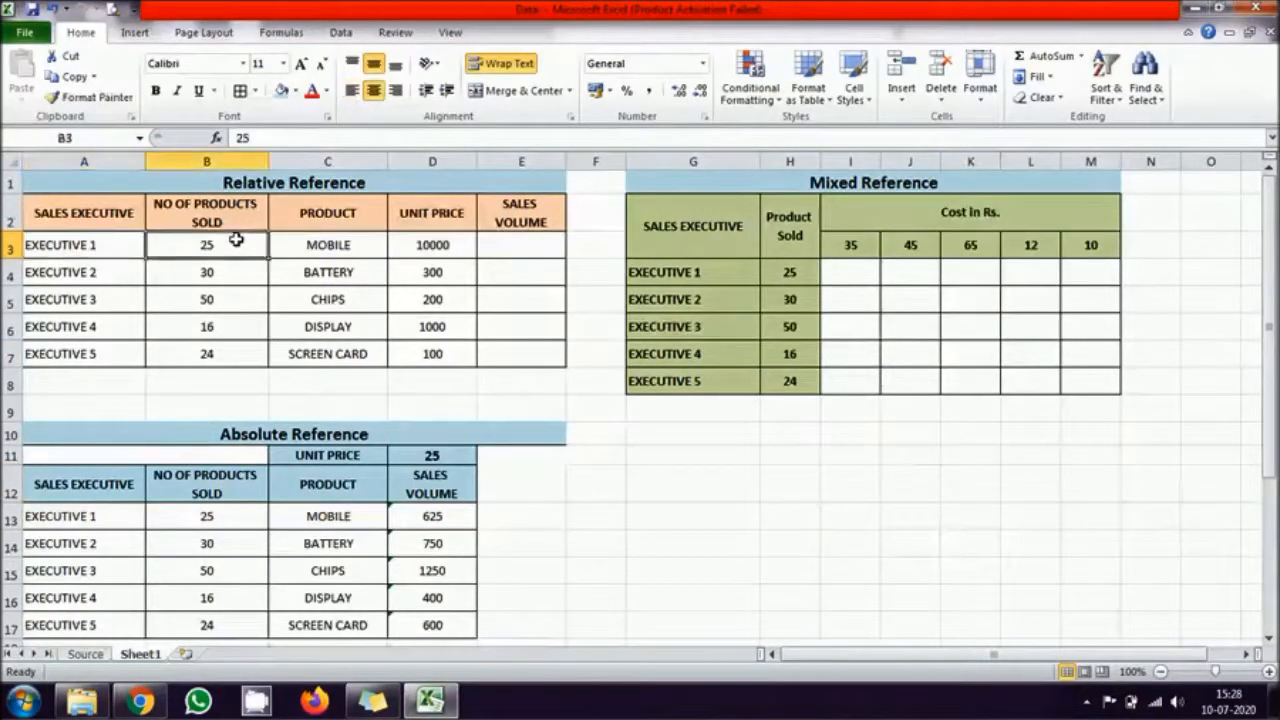
{"action": "left_click", "coordinate": [326, 246]}
{"action": "left_click", "coordinate": [443, 246]}
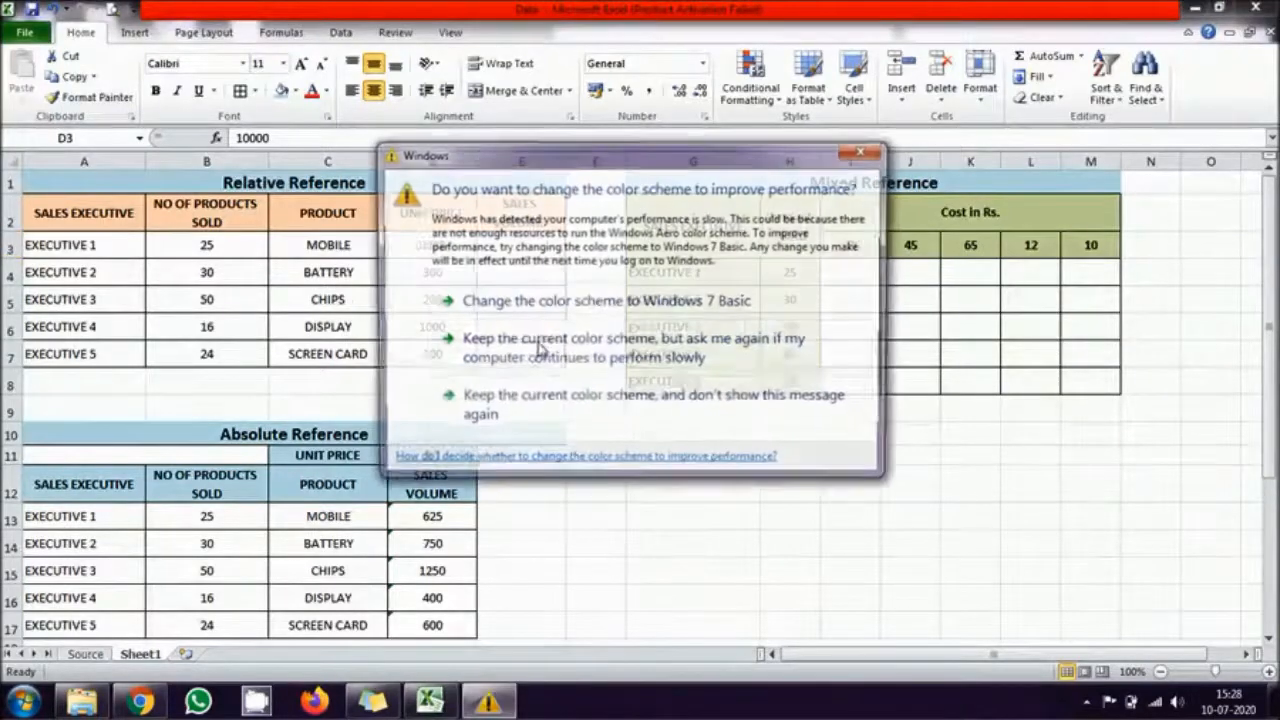
{"action": "left_click", "coordinate": [631, 410]}
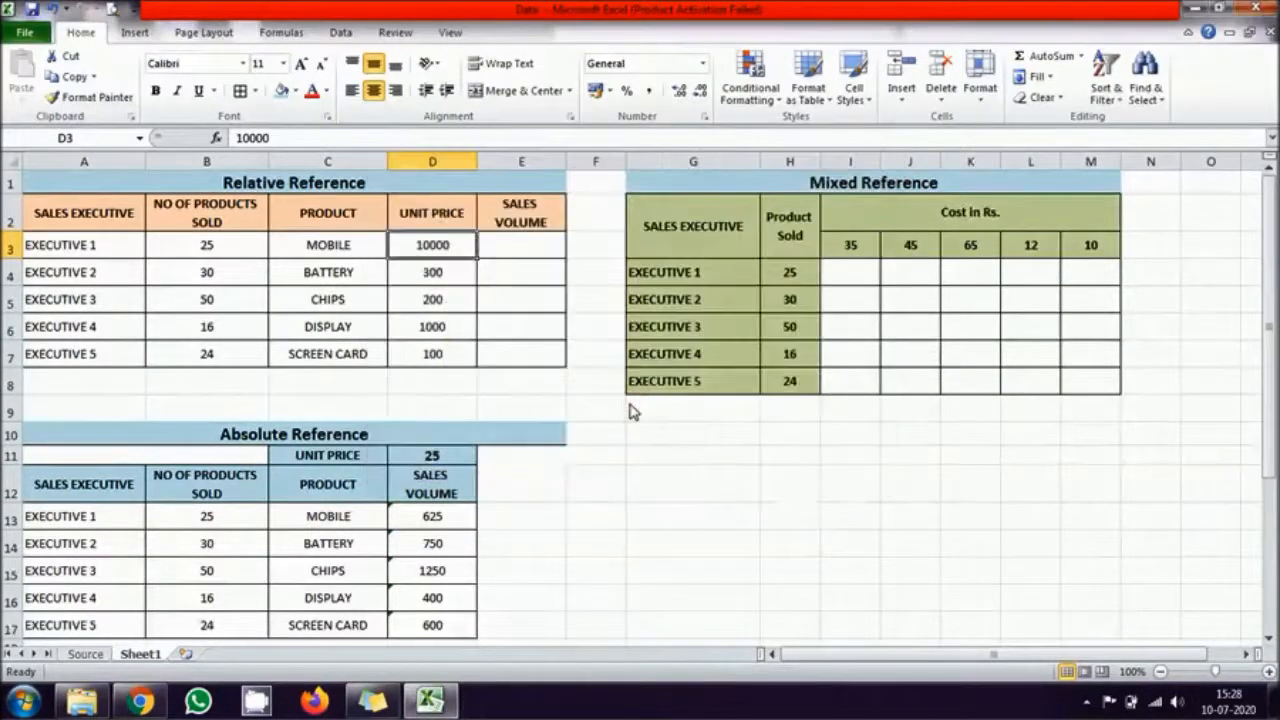
{"action": "left_click", "coordinate": [190, 245]}
{"action": "left_click", "coordinate": [430, 244]}
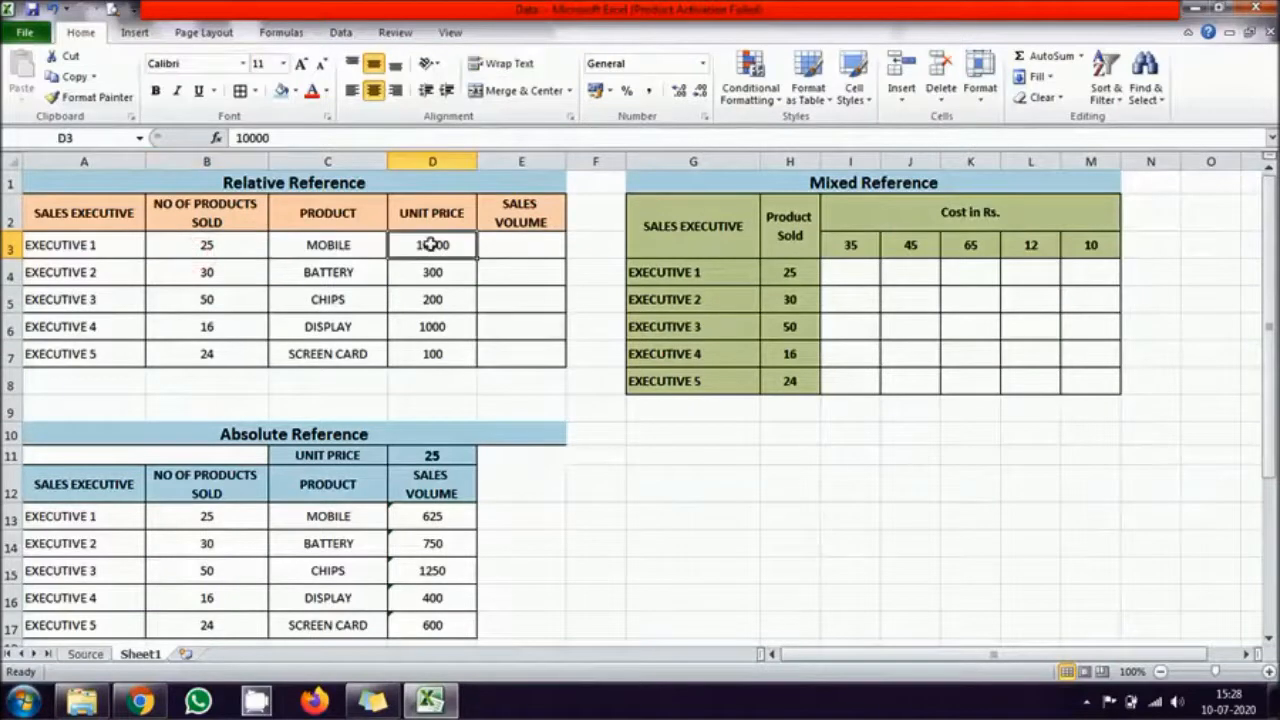
Step: Calculate Executive 1's sales volume in E3 with the formula =B3*D3
{"action": "left_click", "coordinate": [516, 245]}
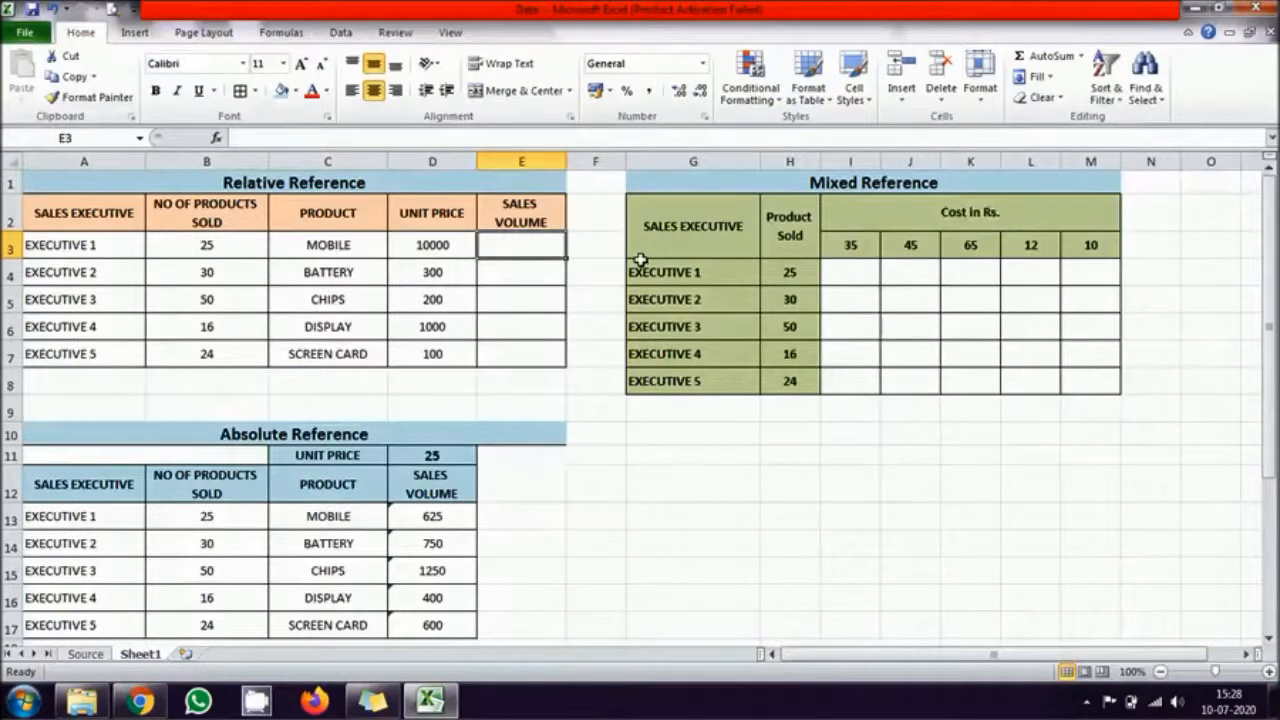
{"action": "type", "text": "="}
{"action": "left_click", "coordinate": [208, 245]}
{"action": "type", "text": "*"}
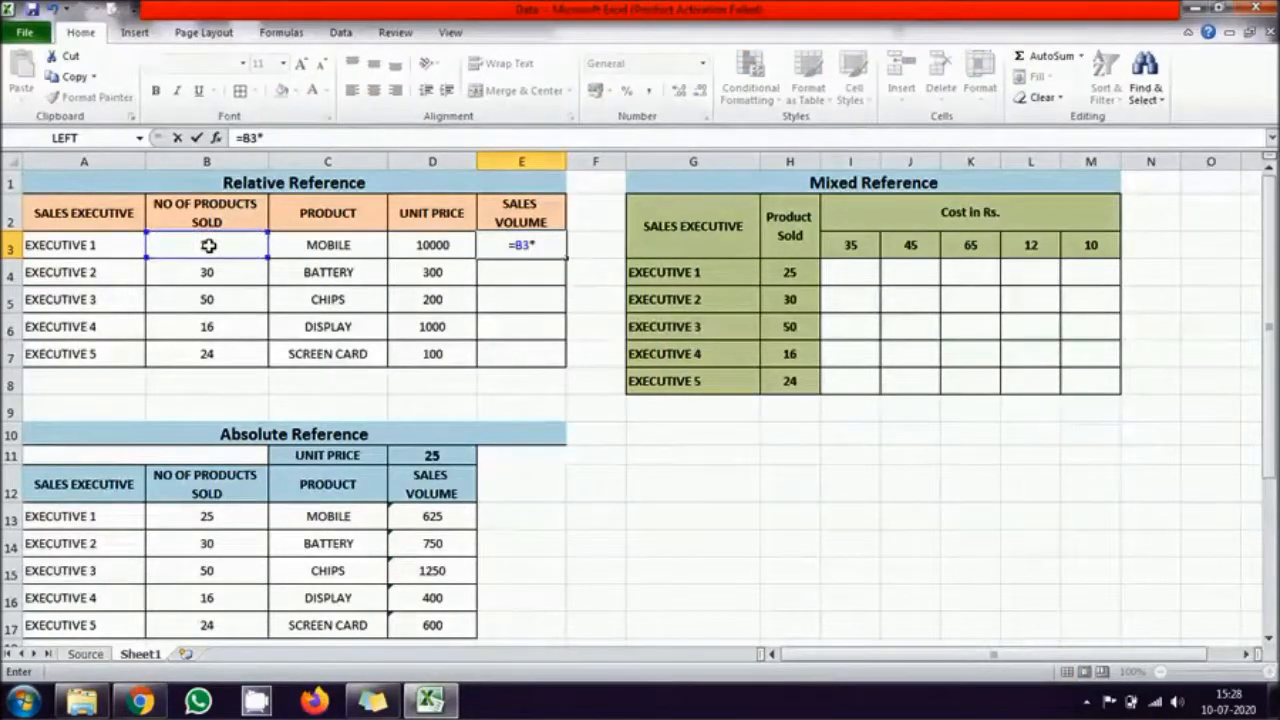
{"action": "left_click", "coordinate": [418, 247]}
{"action": "key", "text": "Return"}
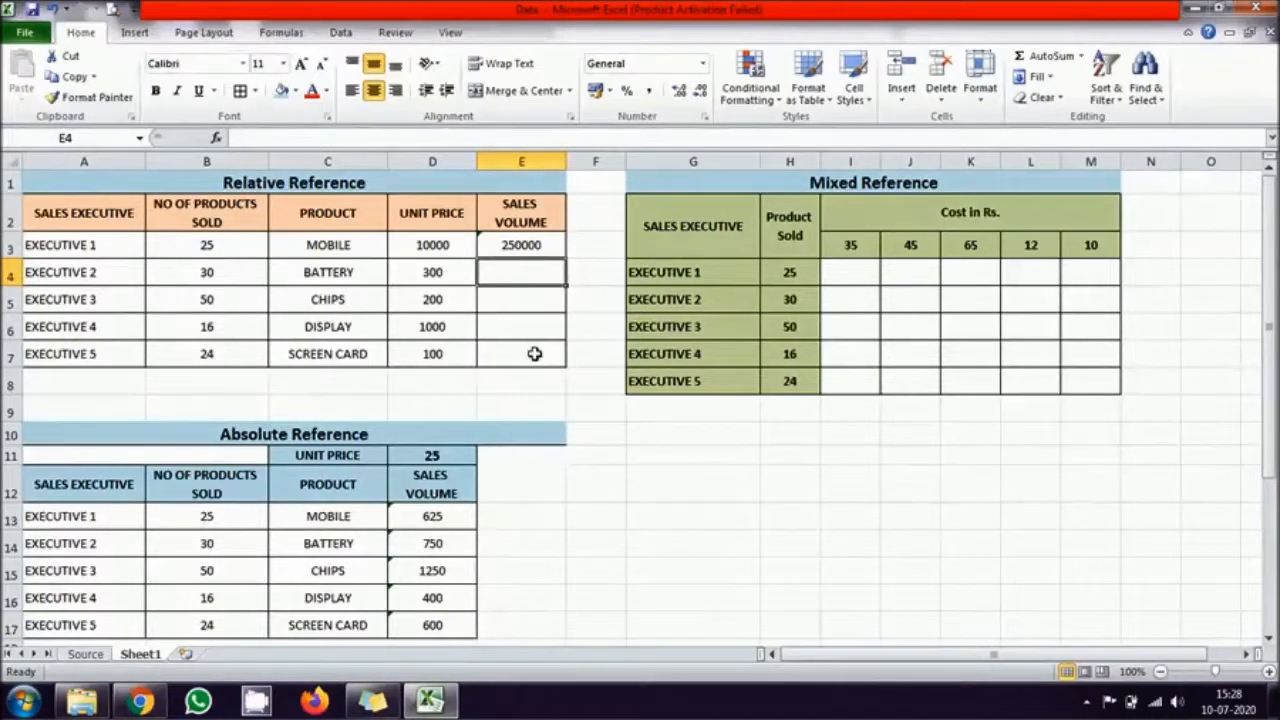
Step: Fill the E3 sales volume formula down through E7 for the remaining executives
{"action": "left_click", "coordinate": [524, 245]}
{"action": "left_click_drag", "start_coordinate": [565, 258], "coordinate": [562, 366]}
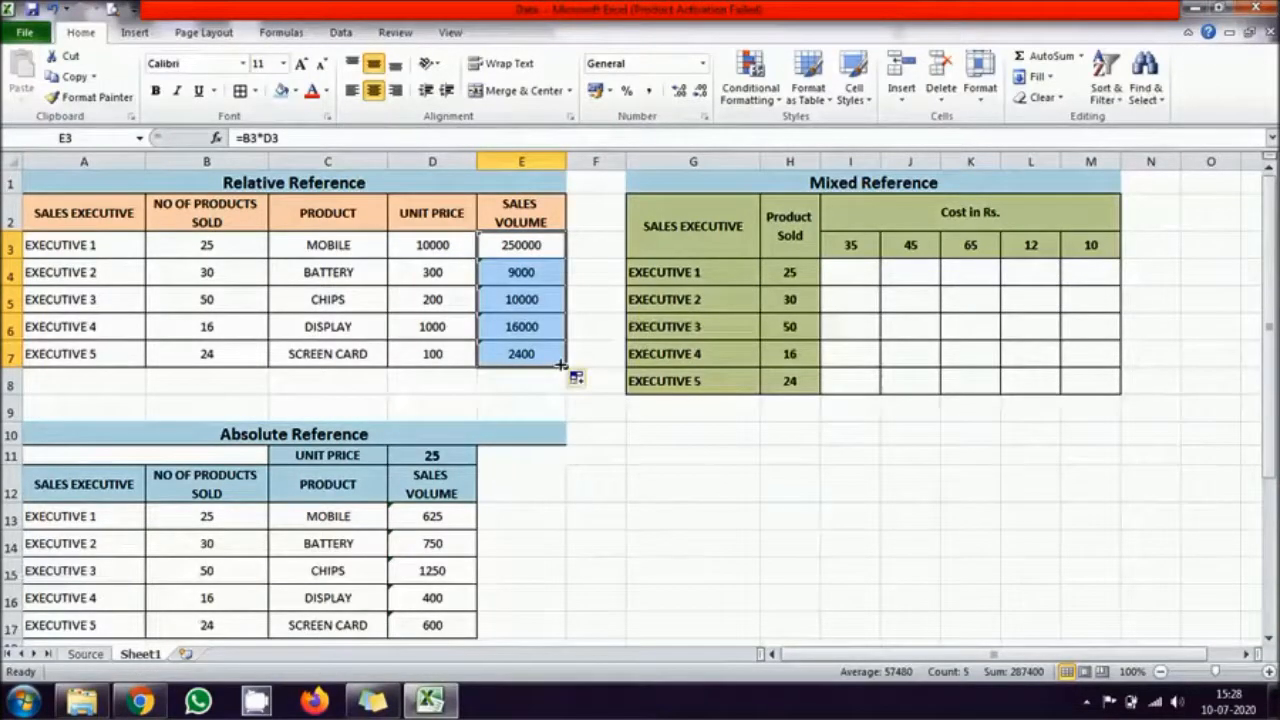
{"action": "left_click", "coordinate": [660, 497]}
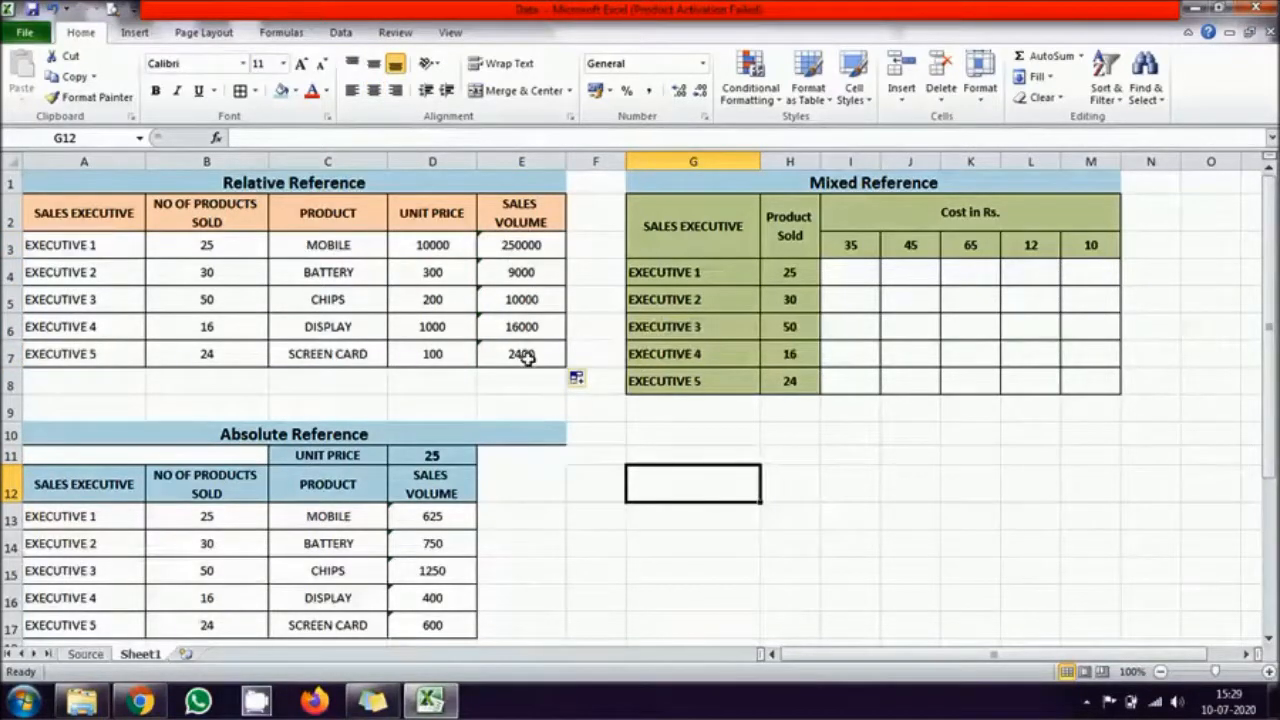
Step: Show the formulas in the worksheet and examine the cell references in each Sales Volume cell from E3 to E7
{"action": "left_click", "coordinate": [272, 38]}
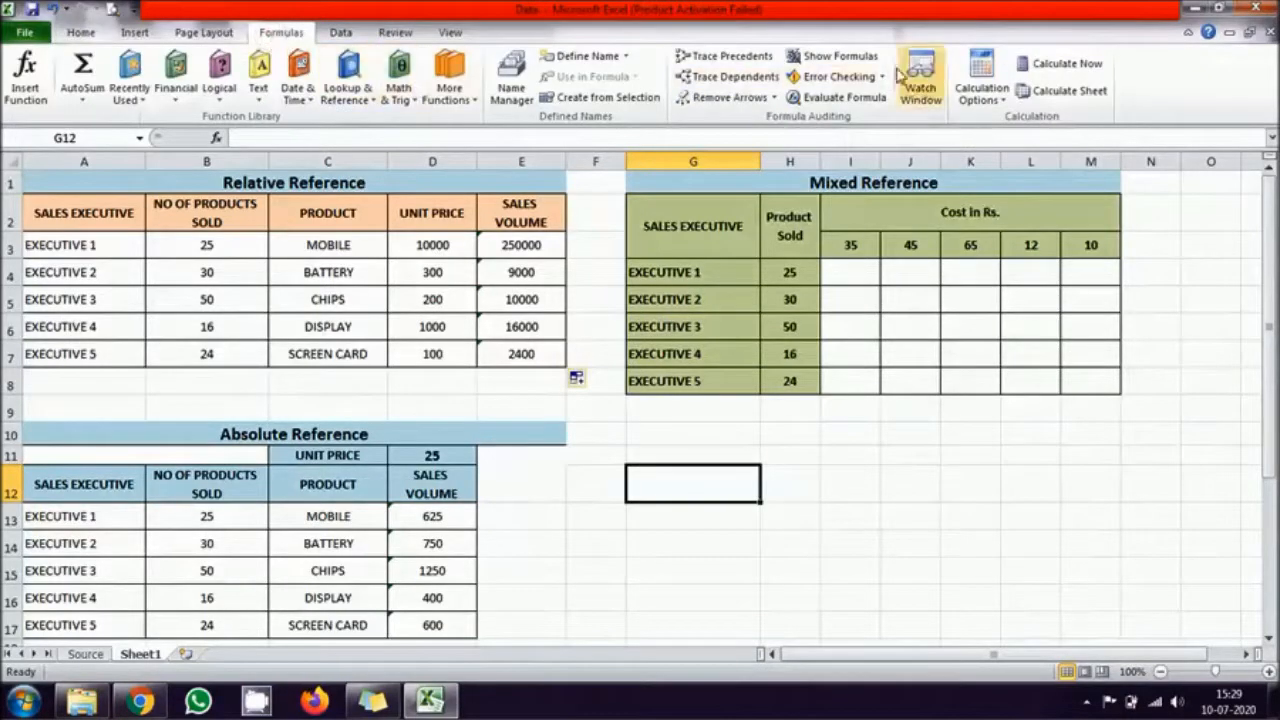
{"action": "left_click", "coordinate": [861, 64]}
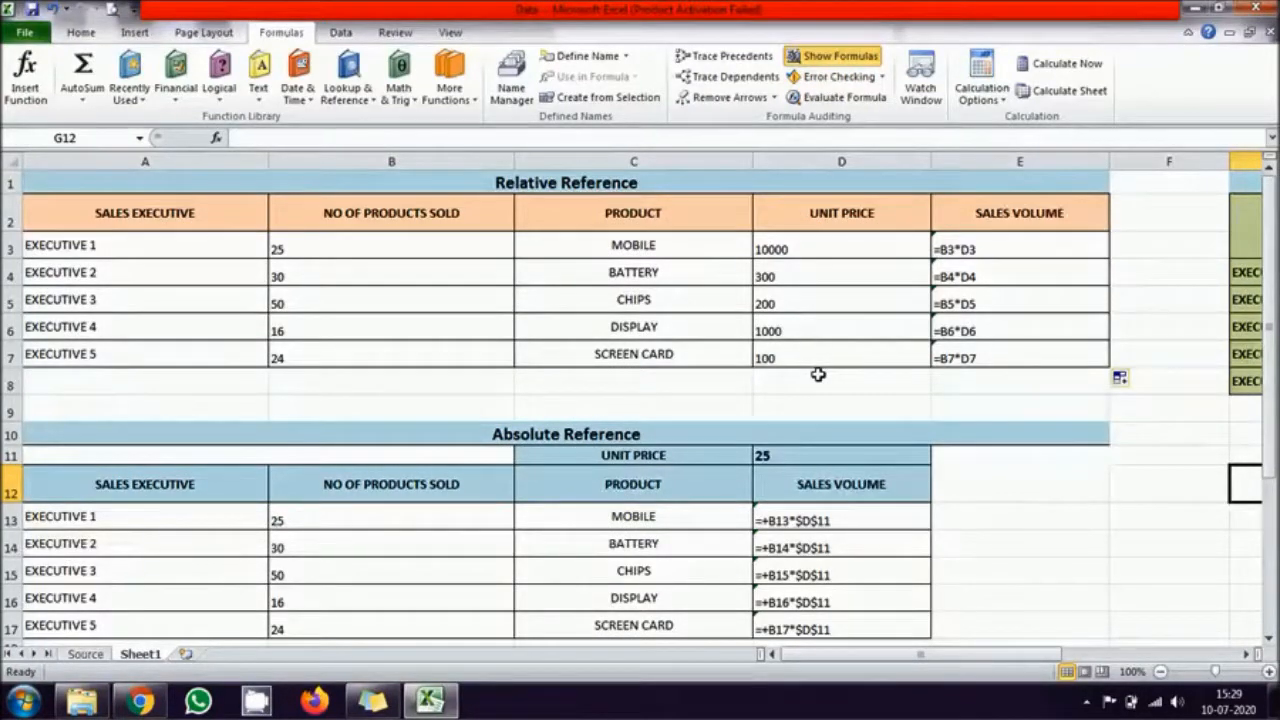
{"action": "double_click", "coordinate": [1019, 243]}
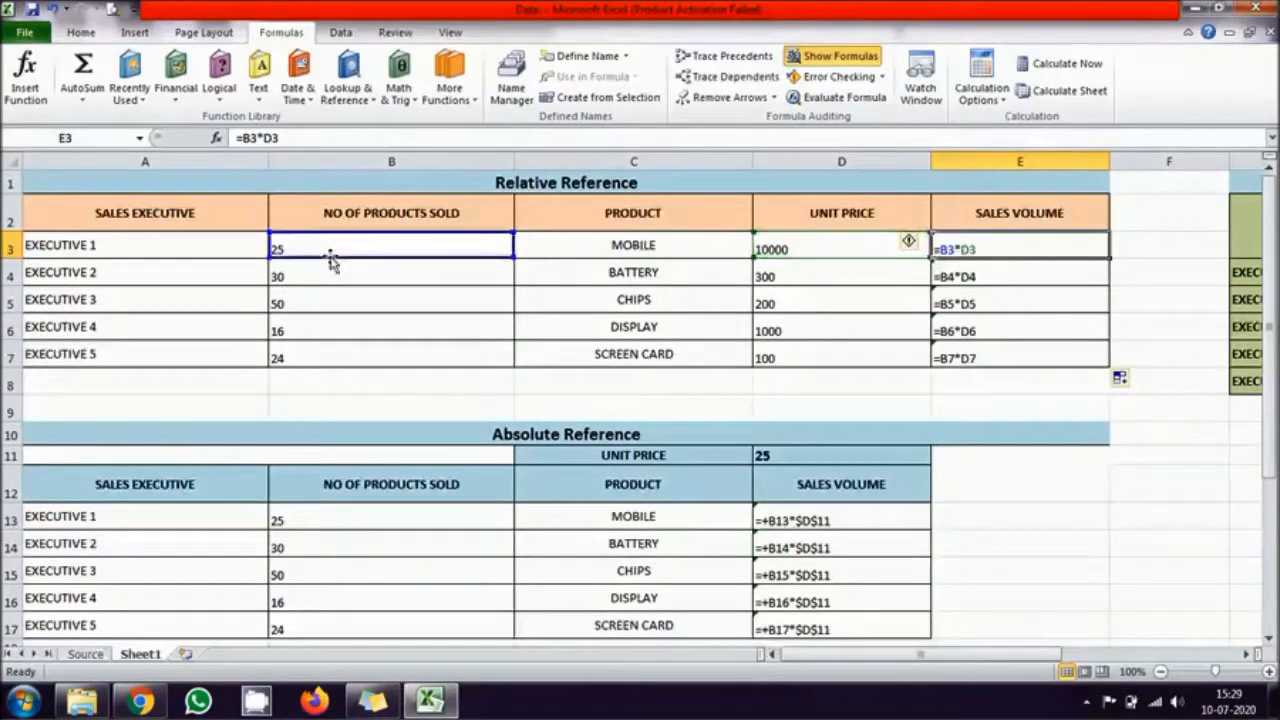
{"action": "left_click", "coordinate": [1020, 276]}
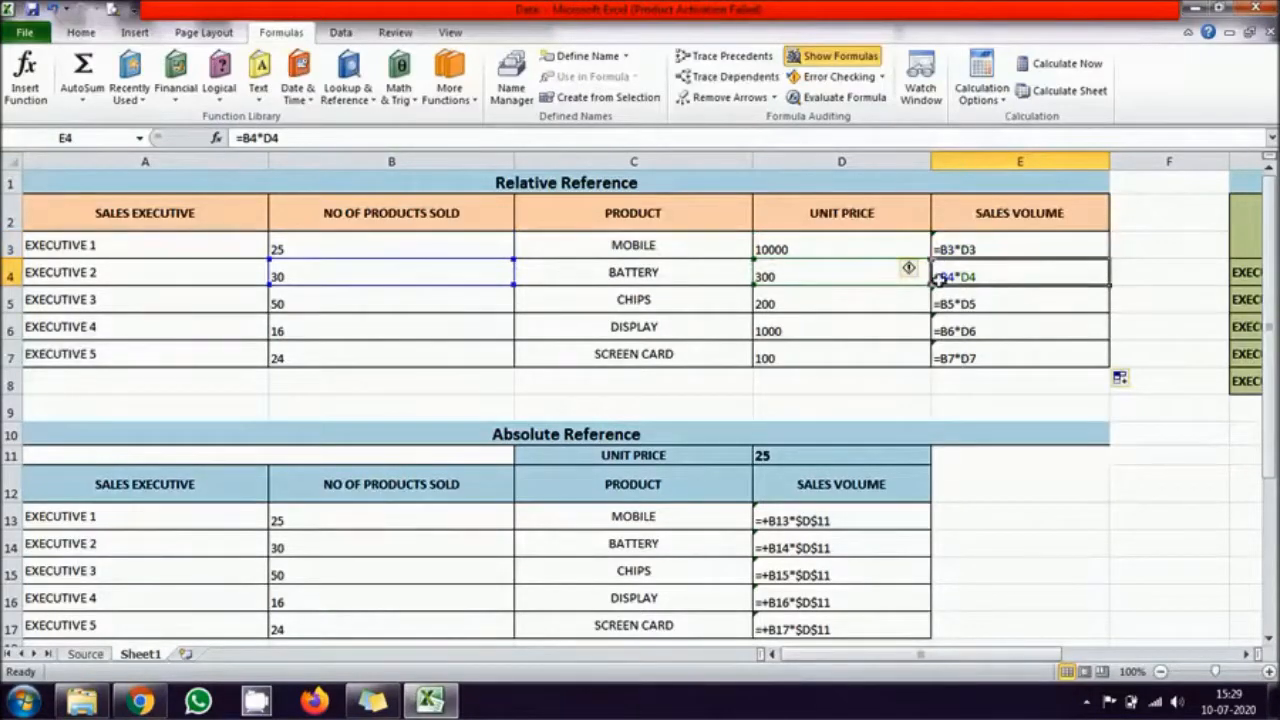
{"action": "left_click", "coordinate": [995, 304]}
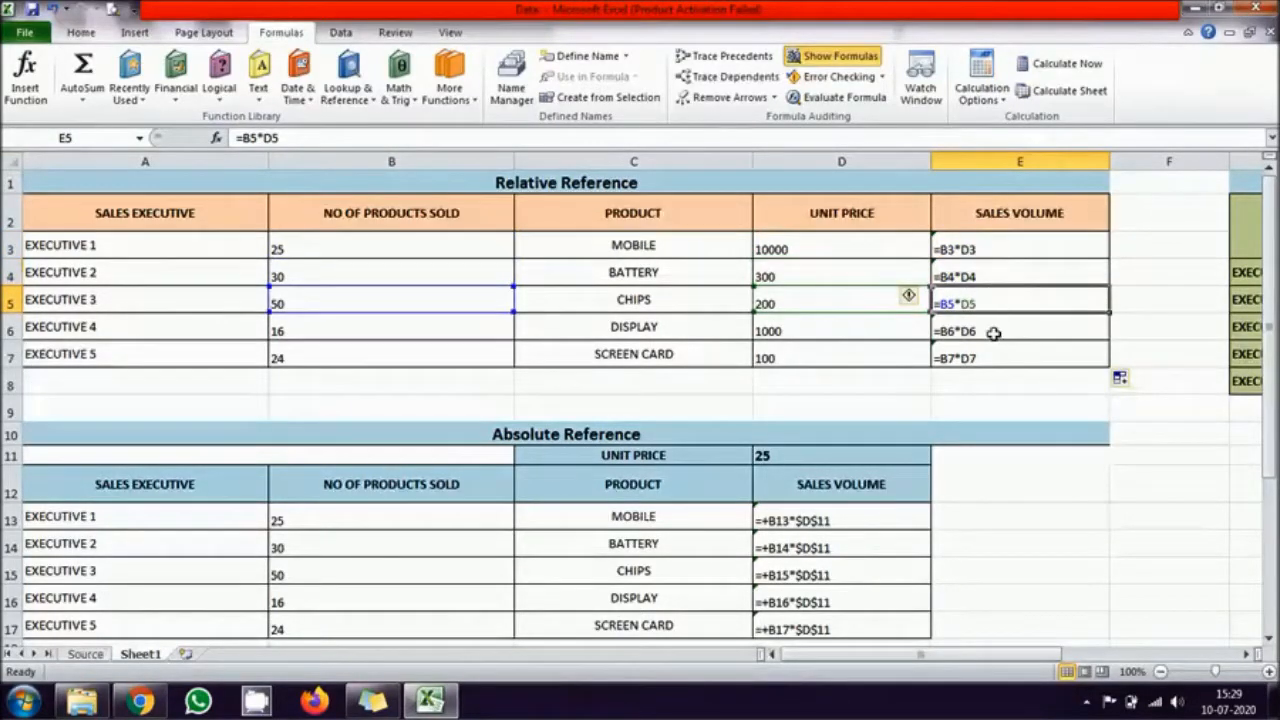
{"action": "left_click", "coordinate": [995, 331]}
{"action": "left_click", "coordinate": [988, 360]}
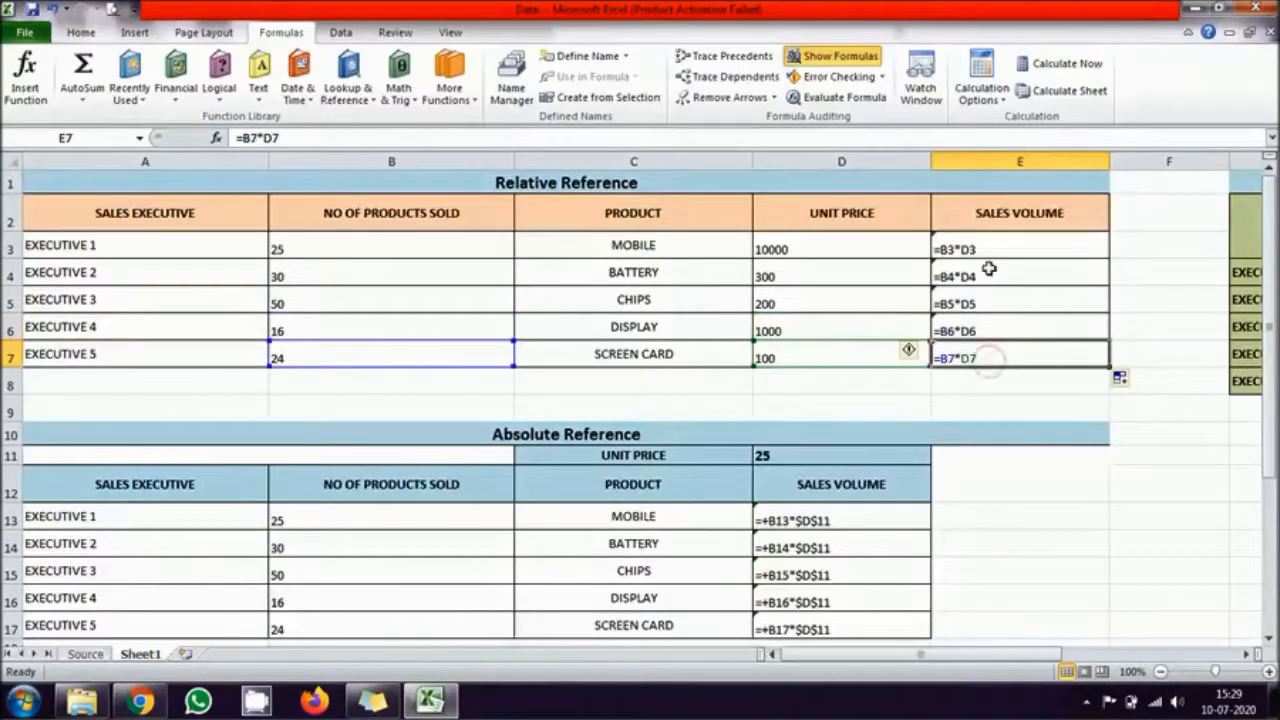
Step: Compare how the Sales Volume formulas' row references shift between E3 and E7, and return the sheet to displaying values
{"action": "left_click", "coordinate": [1003, 239]}
{"action": "left_click_drag", "start_coordinate": [1000, 280], "coordinate": [1010, 358]}
{"action": "left_click", "coordinate": [1008, 358]}
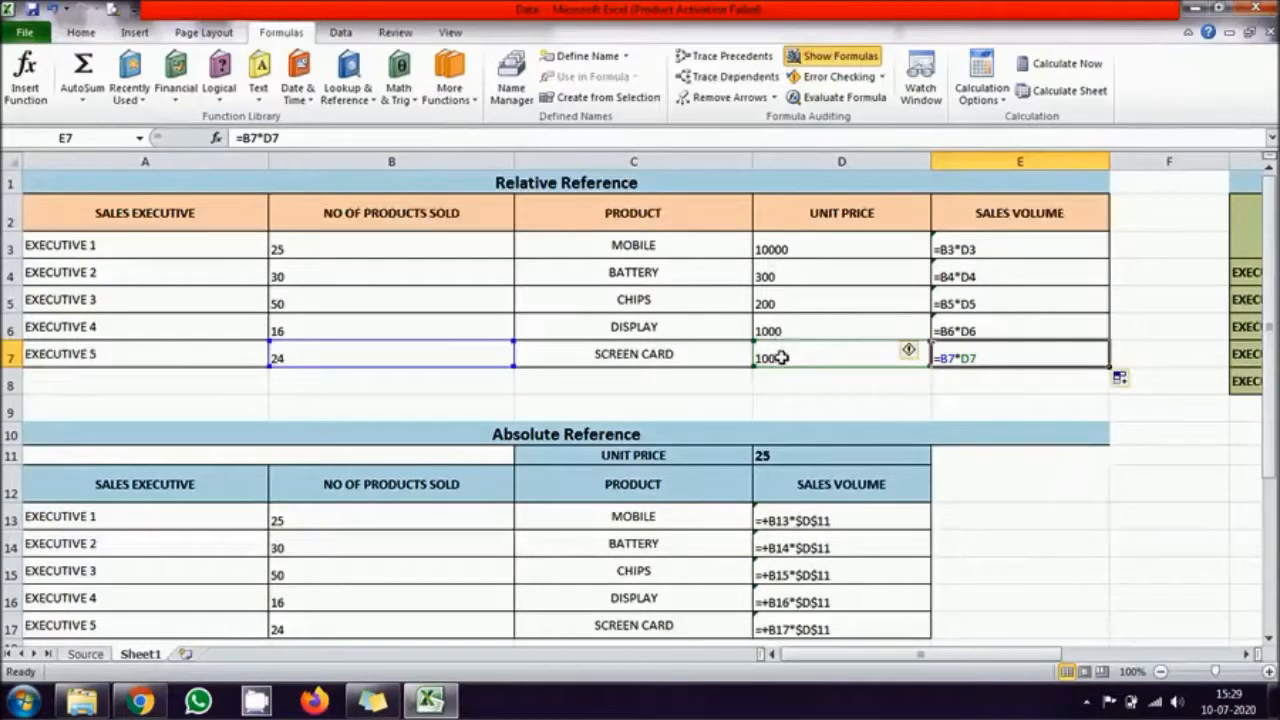
{"action": "left_click", "coordinate": [998, 249]}
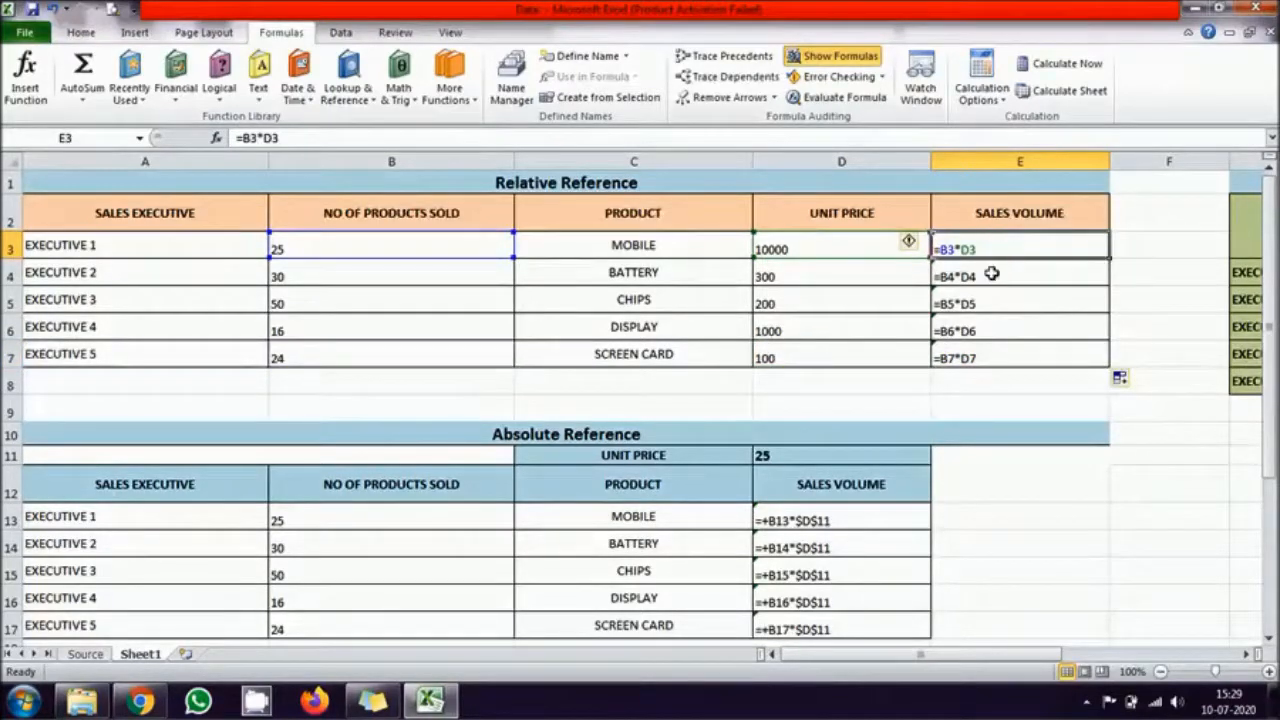
{"action": "left_click", "coordinate": [991, 274]}
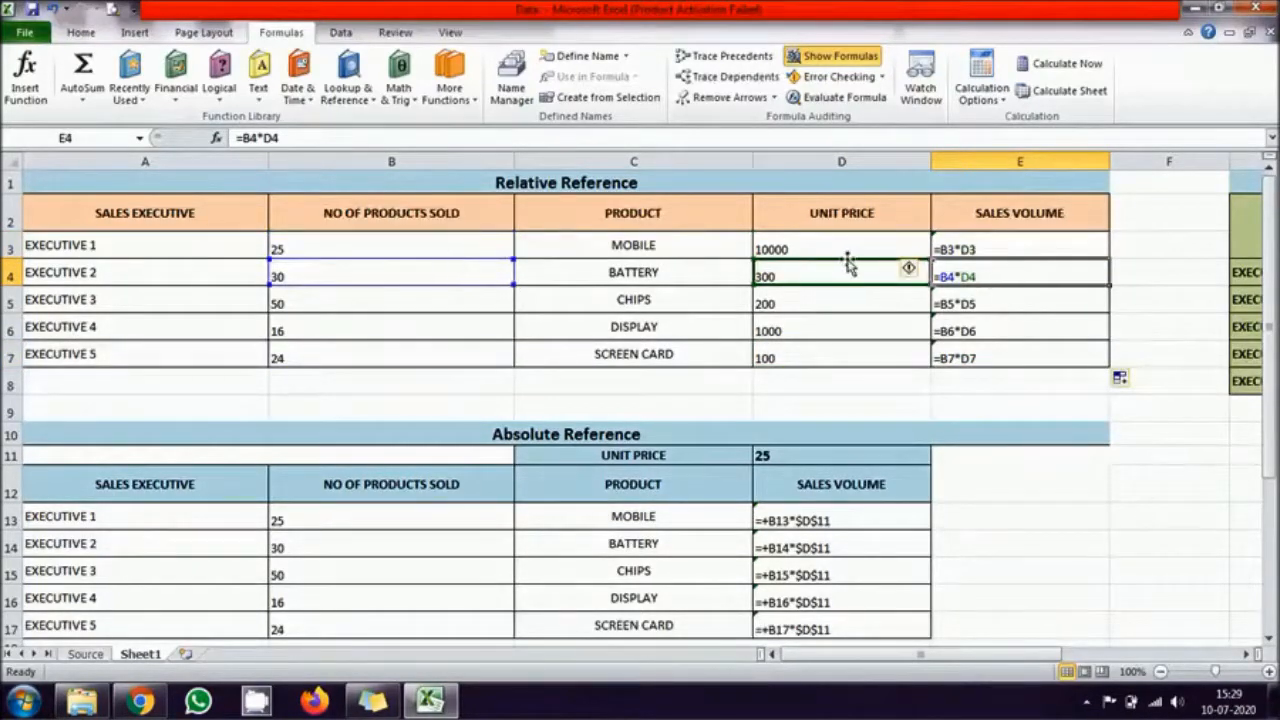
{"action": "left_click", "coordinate": [975, 300]}
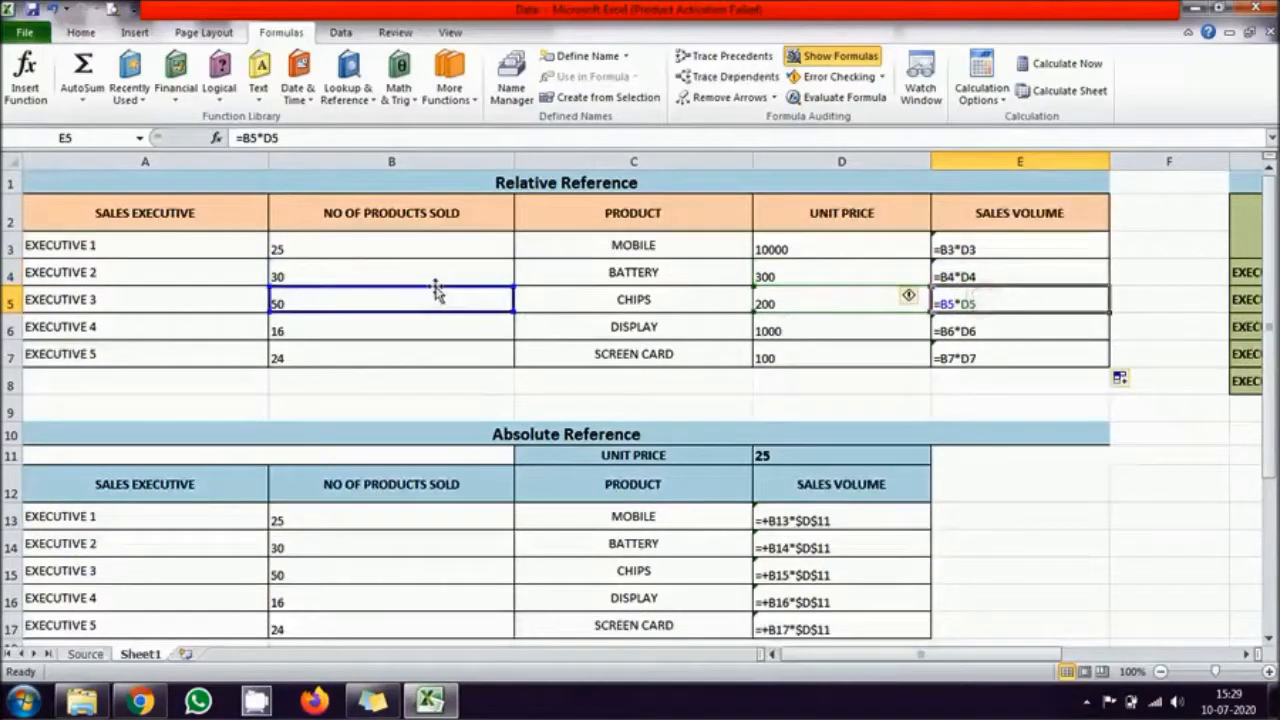
{"action": "left_click", "coordinate": [980, 355]}
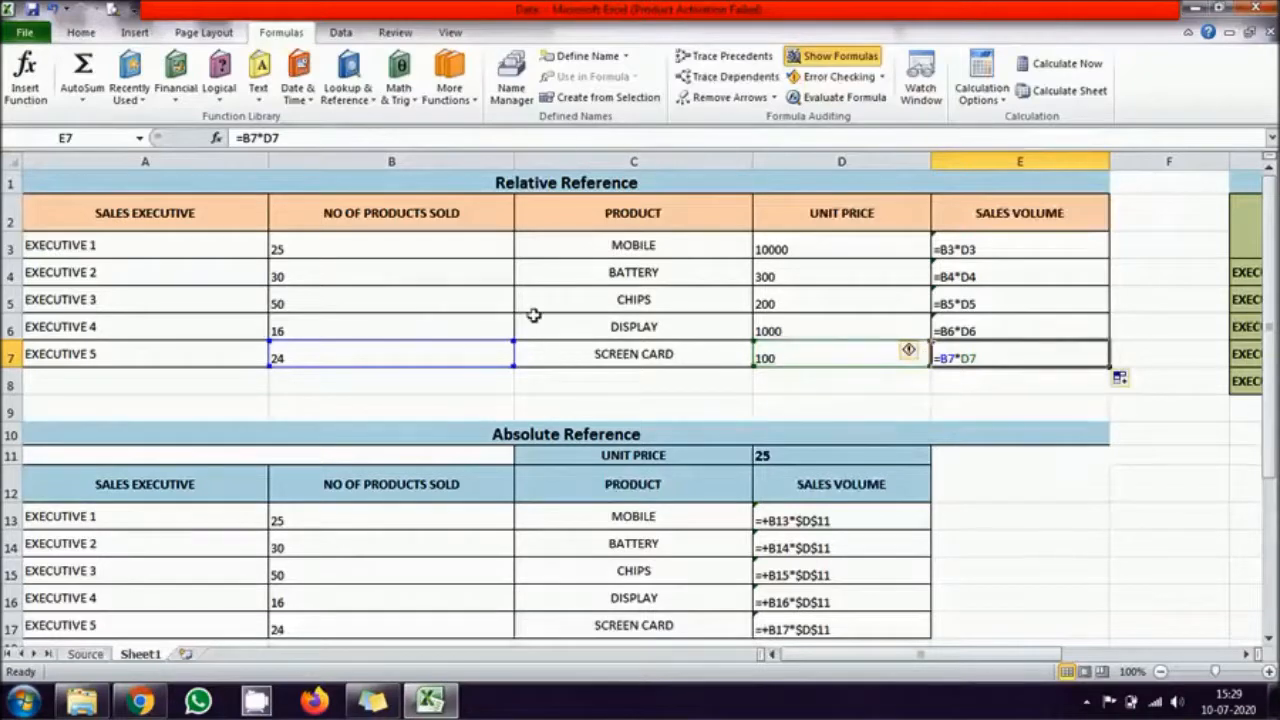
{"action": "left_click", "coordinate": [840, 57]}
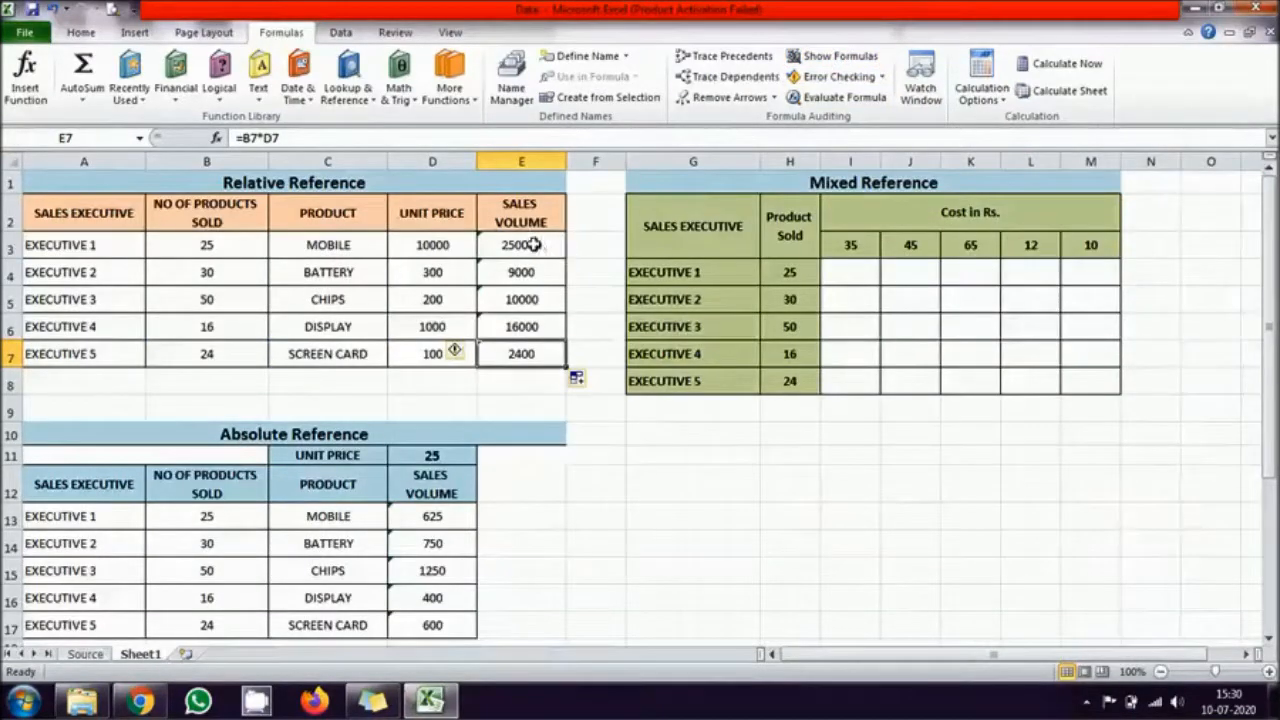
Step: Clear the Sales Volume formulas from E3:E7 in the Relative Reference table
{"action": "left_click_drag", "start_coordinate": [535, 244], "coordinate": [517, 350]}
{"action": "key", "text": "Delete"}
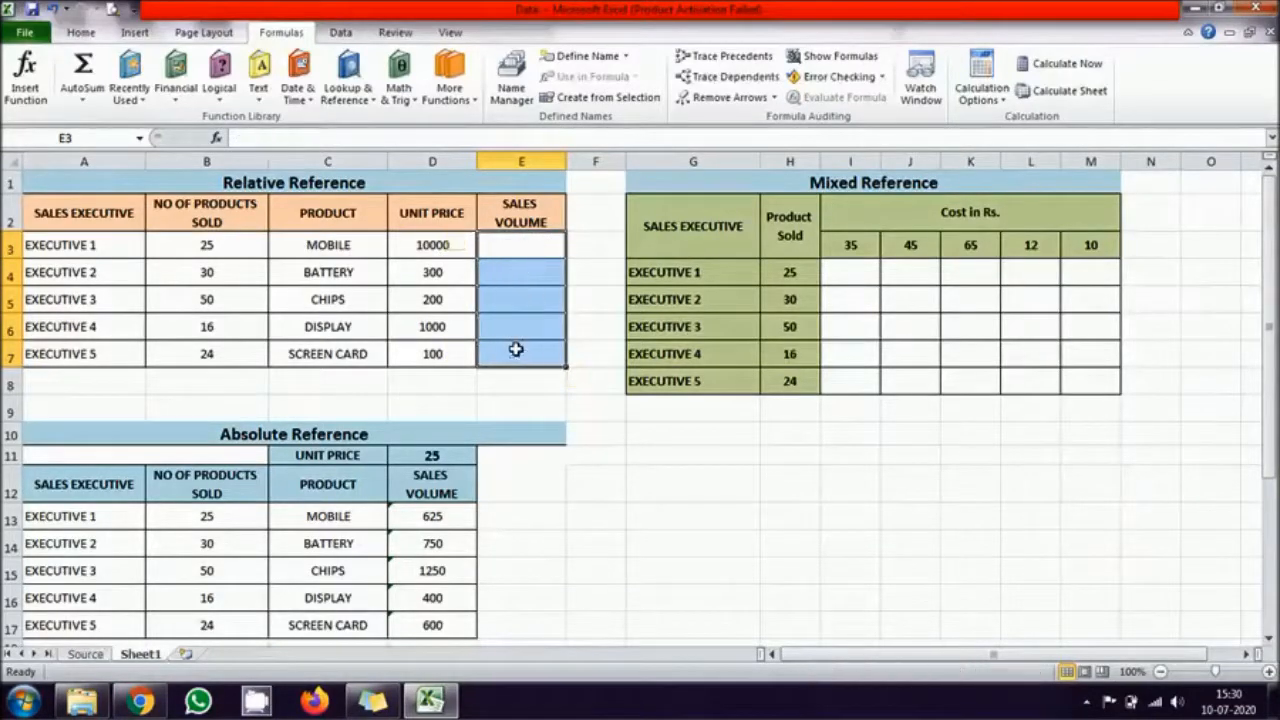
{"action": "left_click", "coordinate": [631, 492]}
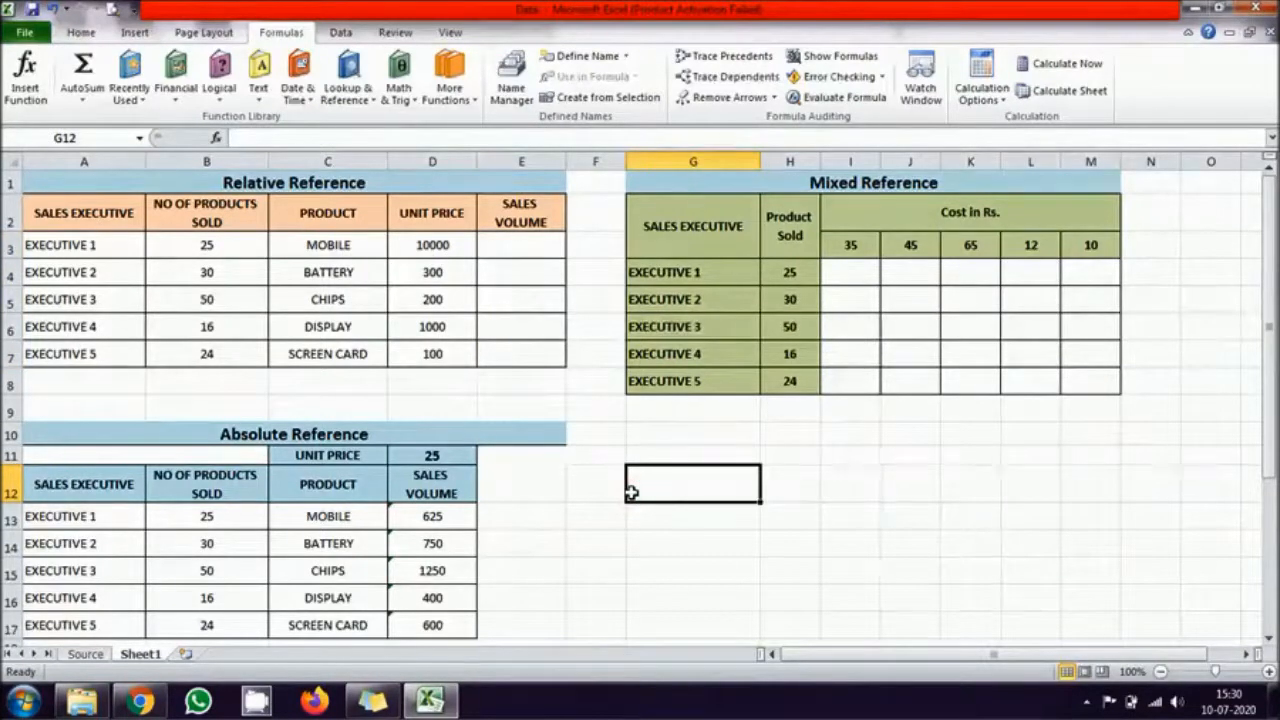
Step: Enter the sales volume formula =B3*D3 in all of E3:E7 at once in the Relative Reference table
{"action": "left_click_drag", "start_coordinate": [531, 242], "coordinate": [529, 345]}
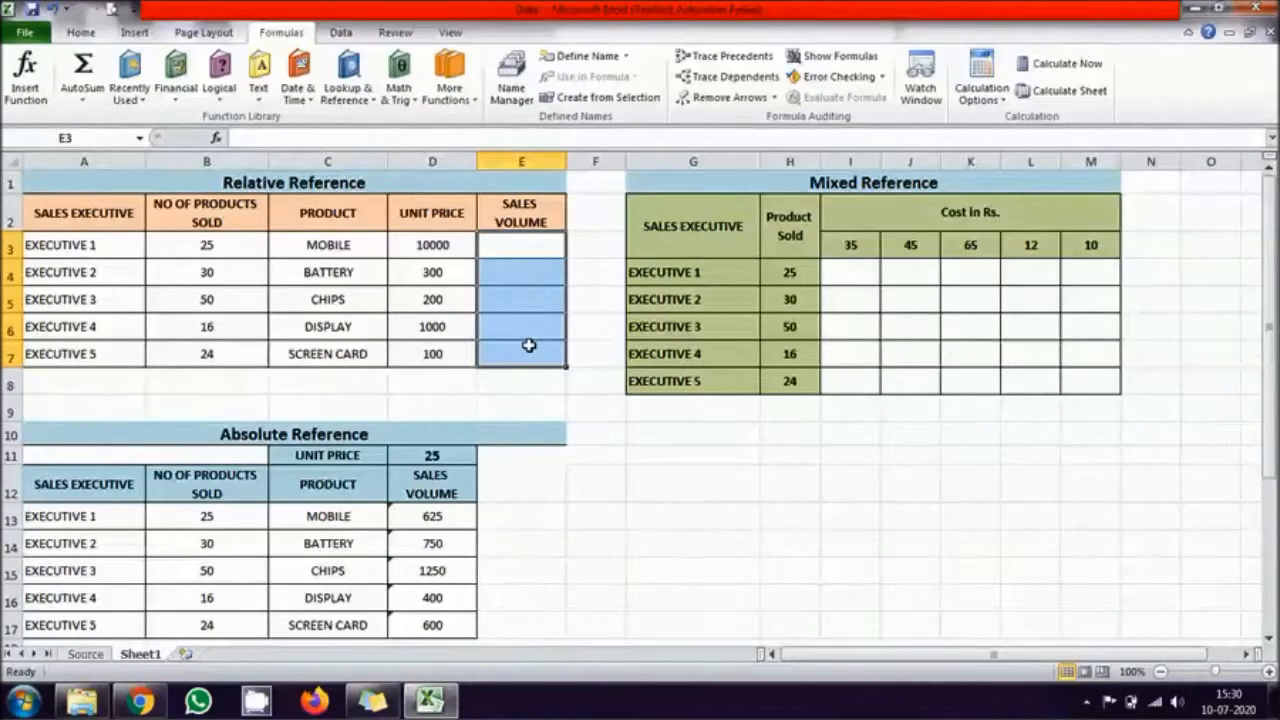
{"action": "type", "text": "="}
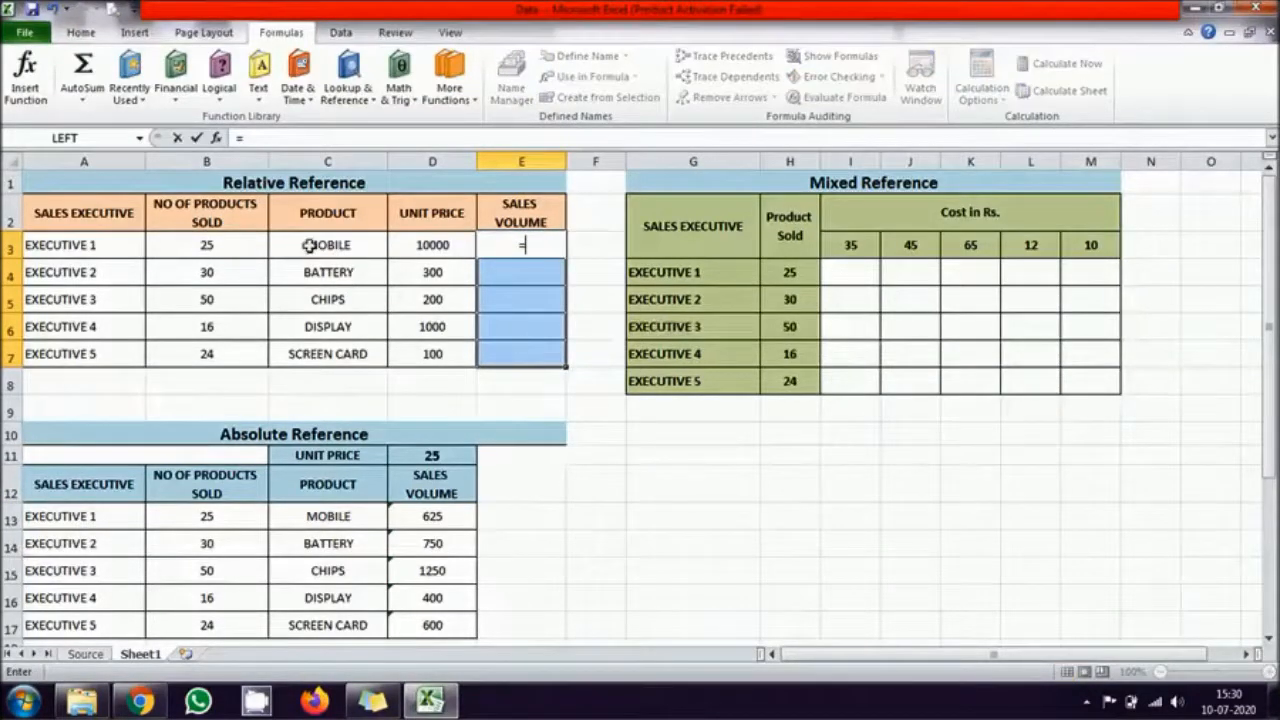
{"action": "left_click", "coordinate": [207, 247]}
{"action": "type", "text": "*"}
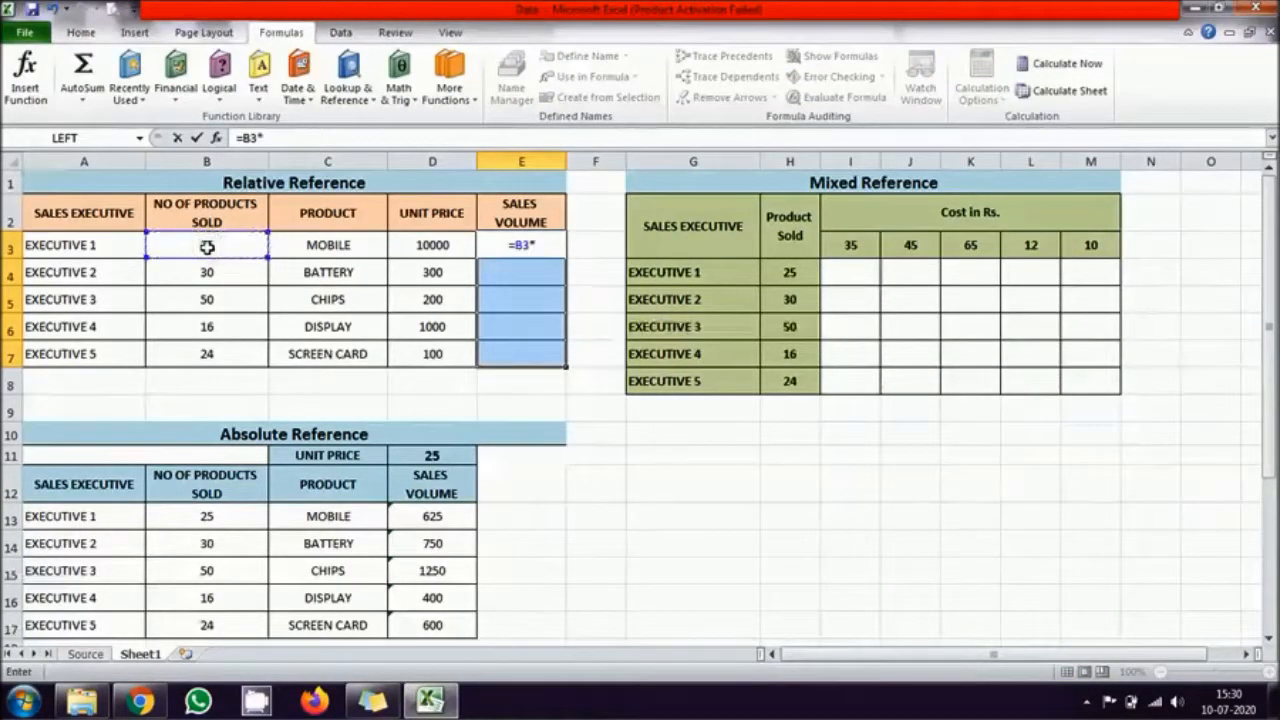
{"action": "left_click", "coordinate": [423, 243]}
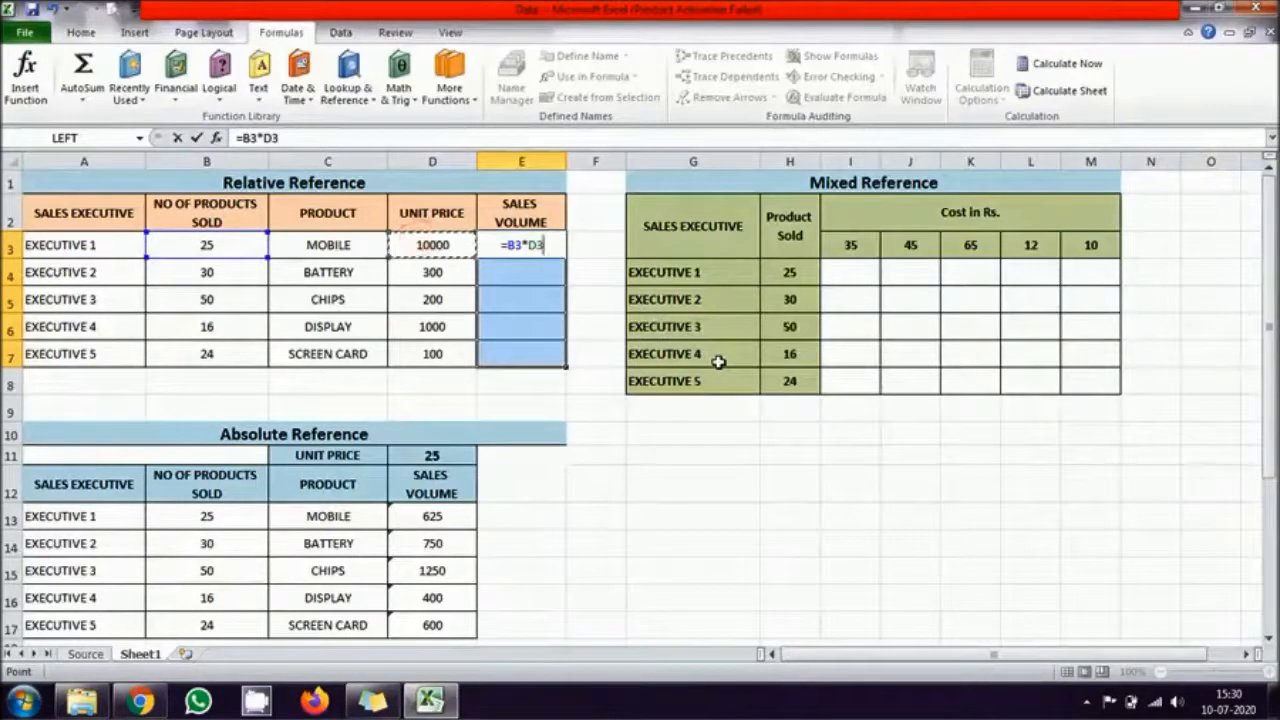
{"action": "key", "text": "ctrl+Return"}
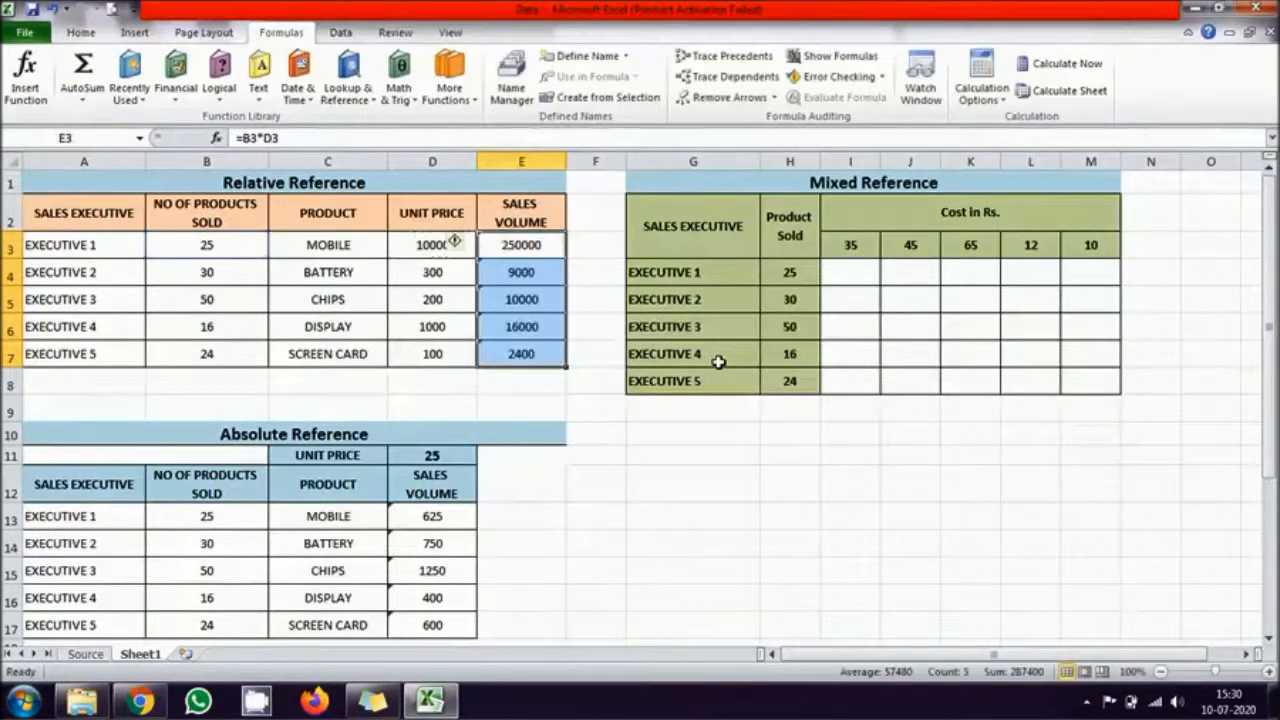
{"action": "left_click", "coordinate": [718, 470]}
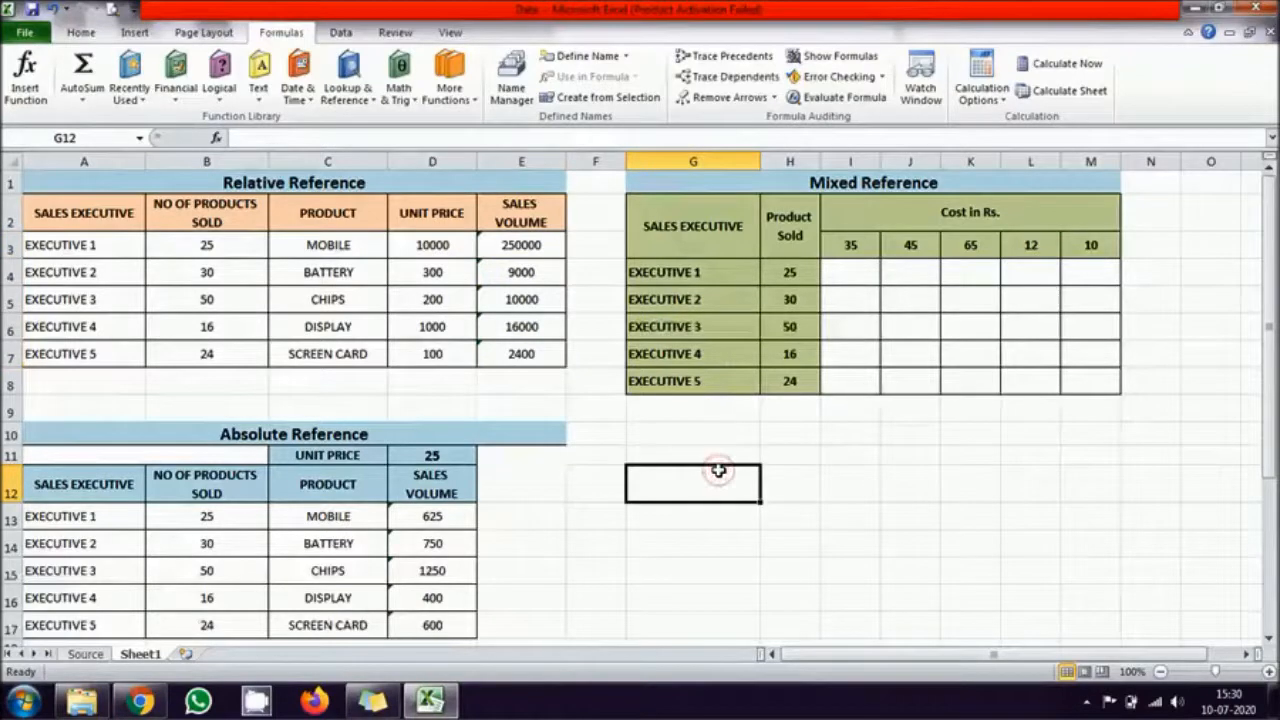
Step: Check which cells the Sales Volume formula in E7 refers to
{"action": "left_click_drag", "start_coordinate": [521, 244], "coordinate": [524, 354]}
{"action": "double_click", "coordinate": [528, 355]}
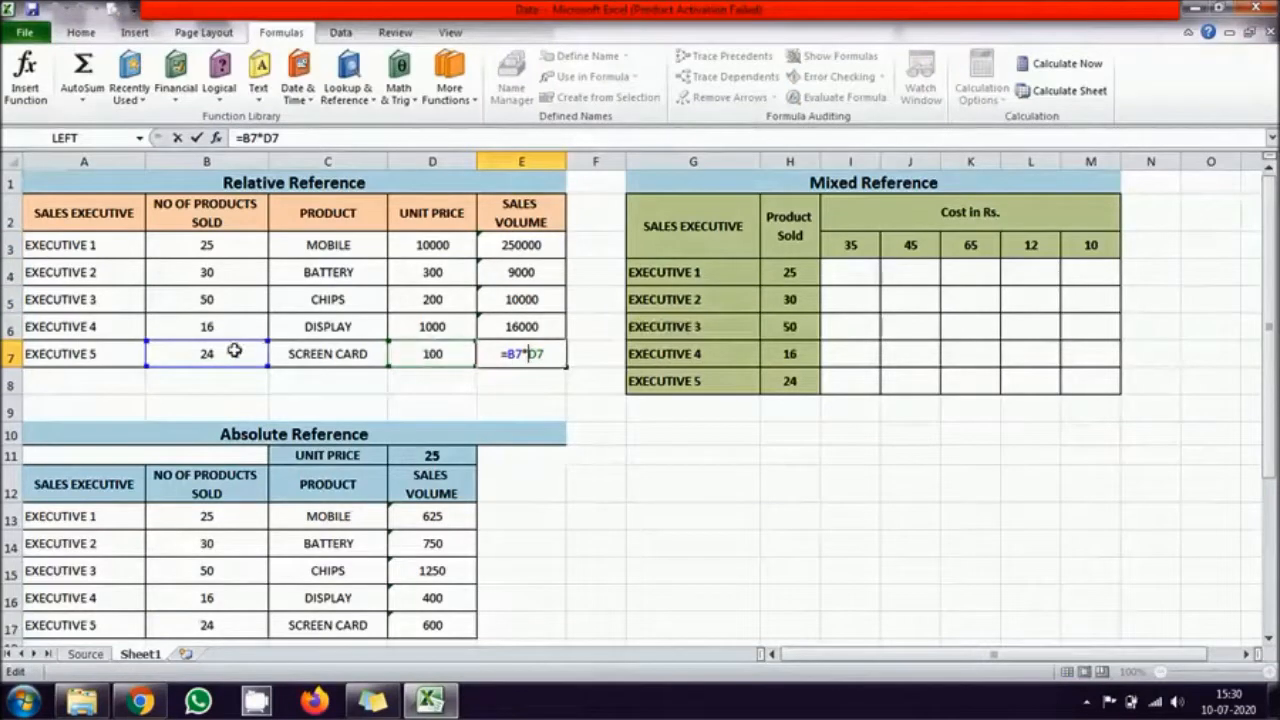
{"action": "key", "text": "ctrl+Return"}
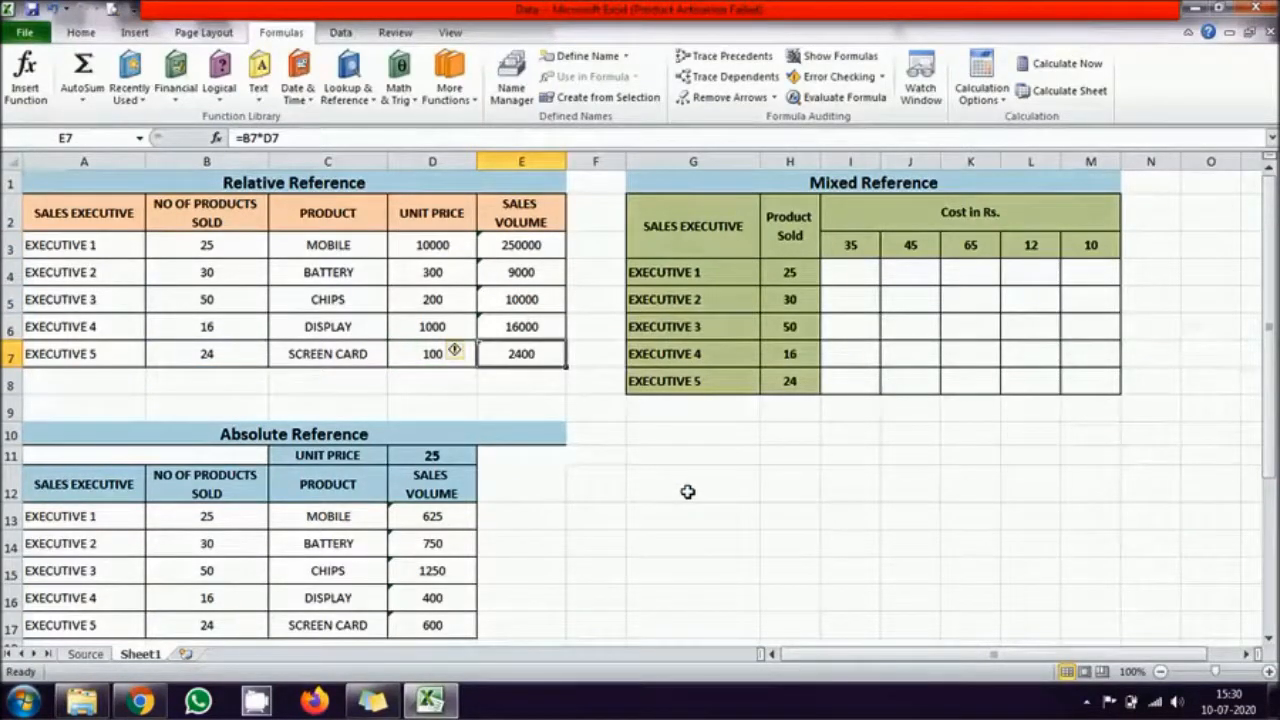
Step: Clear the Sales Volume cells D13:D17 in the Absolute Reference table
{"action": "scroll", "coordinate": [688, 491], "scroll_direction": "down", "scroll_amount": 1}
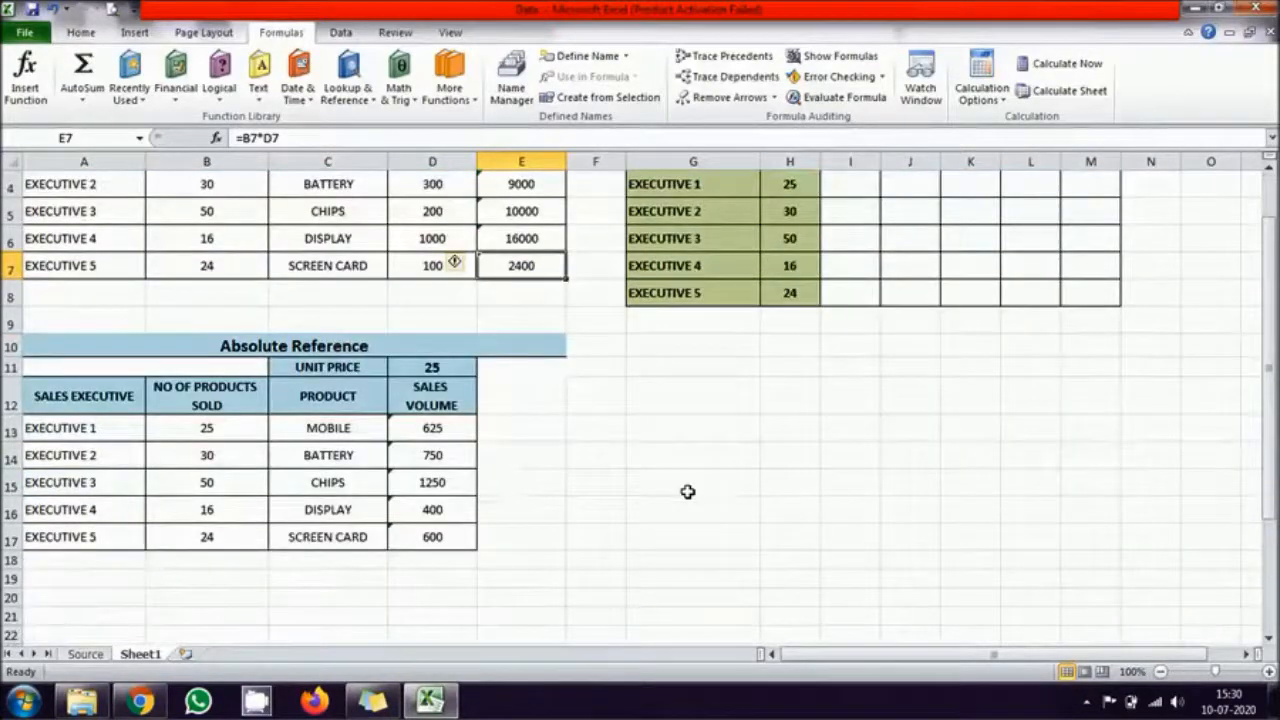
{"action": "scroll", "coordinate": [688, 491], "scroll_direction": "down", "scroll_amount": 2}
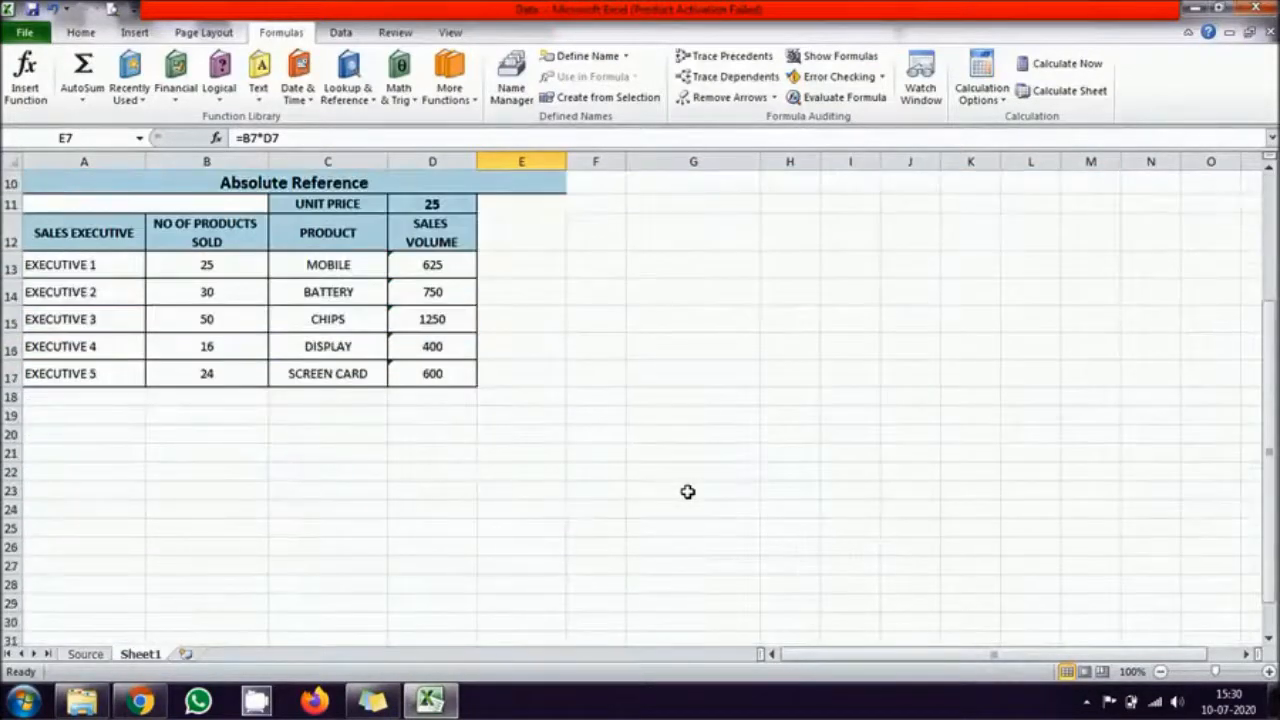
{"action": "scroll", "coordinate": [688, 491], "scroll_direction": "up", "scroll_amount": 1}
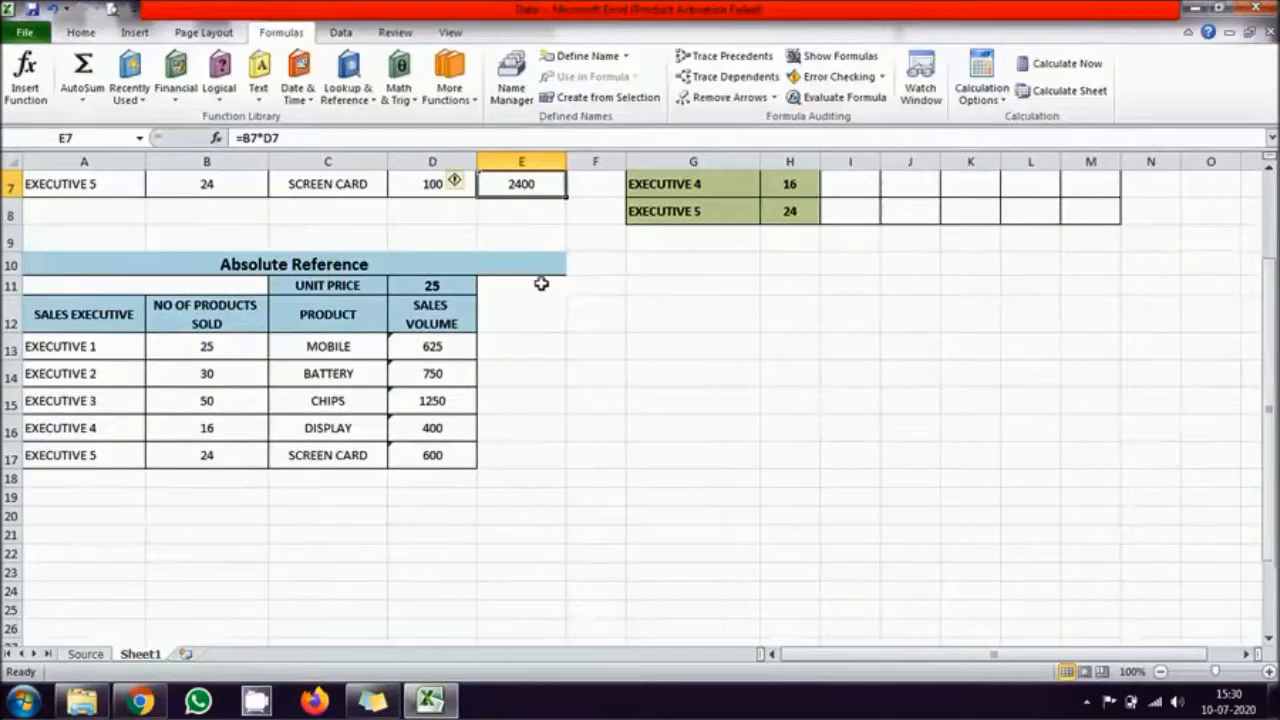
{"action": "left_click_drag", "start_coordinate": [449, 343], "coordinate": [427, 456]}
{"action": "key", "text": "Delete"}
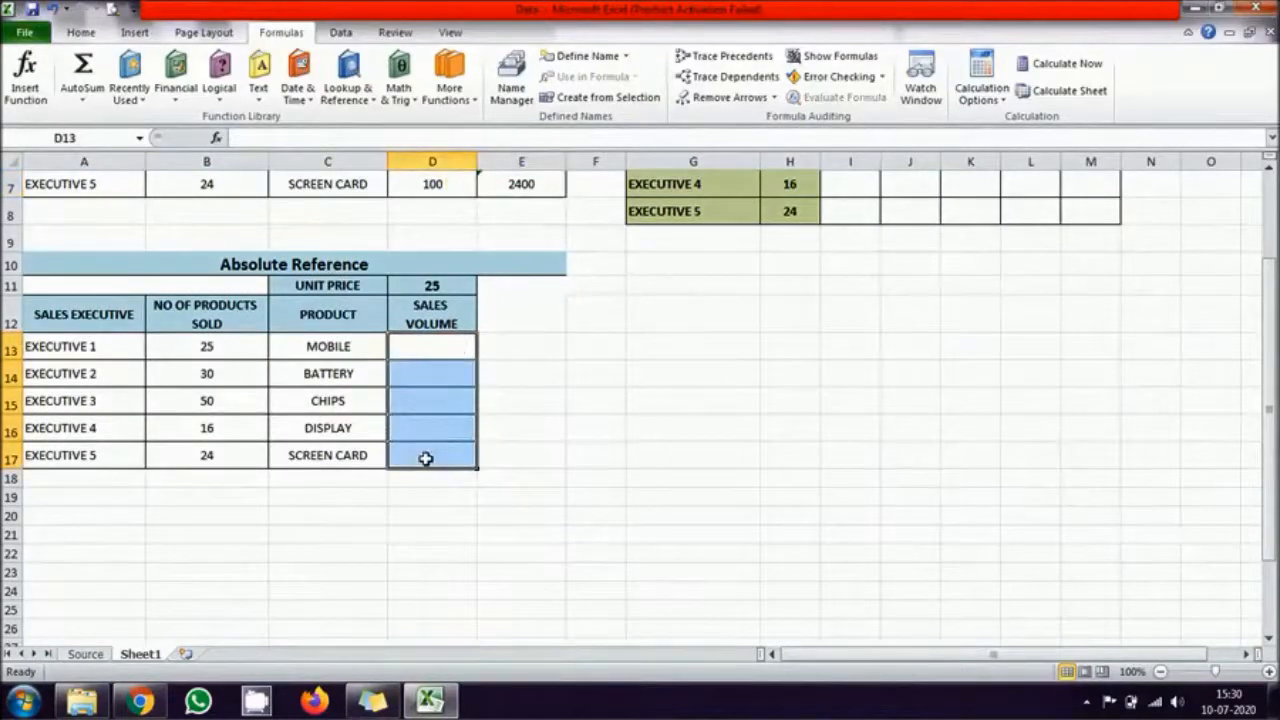
{"action": "left_click", "coordinate": [615, 447]}
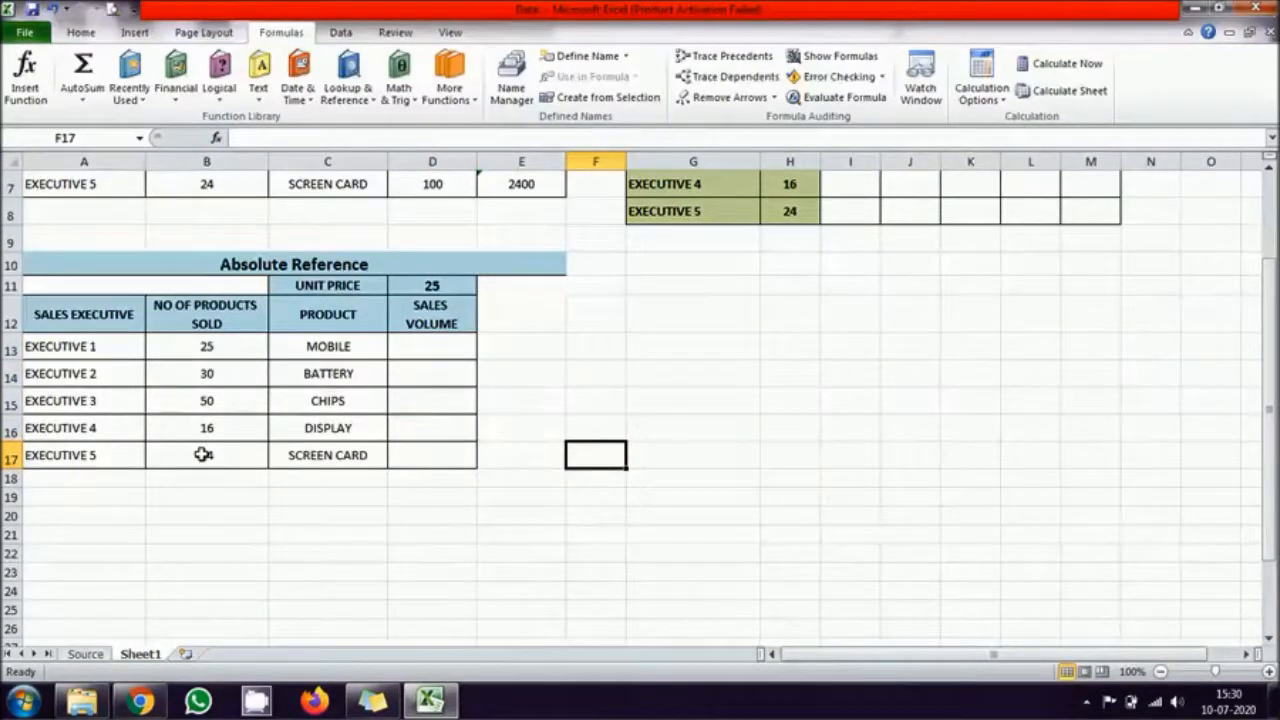
Step: Copy the product BATTERY from C14 to every Product cell in C13:C17
{"action": "left_click", "coordinate": [350, 346]}
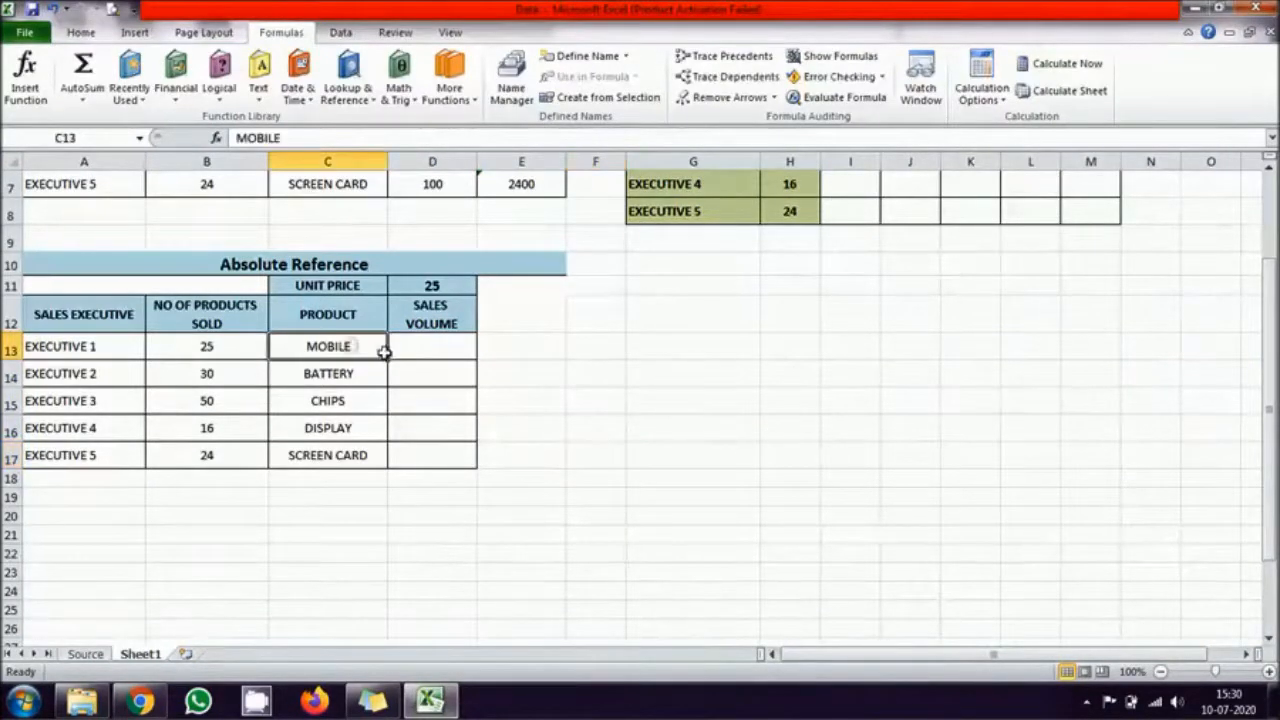
{"action": "left_click", "coordinate": [341, 373]}
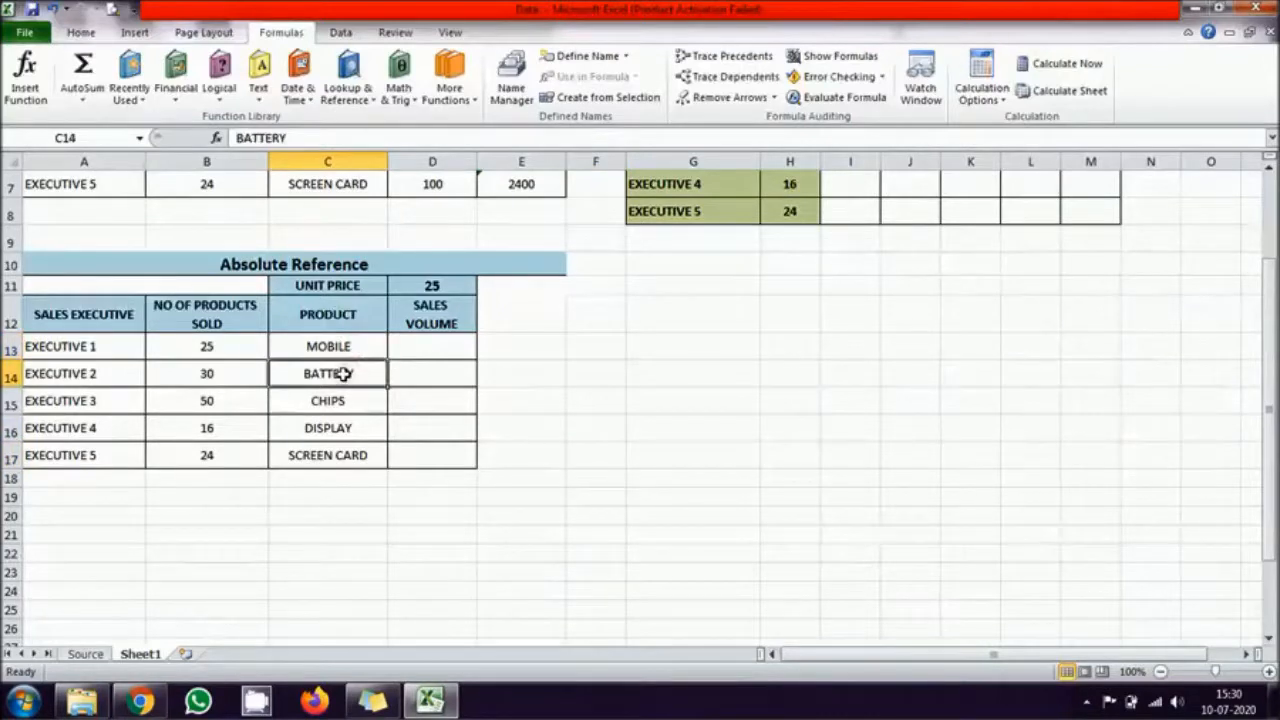
{"action": "key", "text": "ctrl+c"}
{"action": "left_click", "coordinate": [350, 345]}
{"action": "left_click_drag", "start_coordinate": [348, 344], "coordinate": [349, 451]}
{"action": "key", "text": "ctrl+v"}
{"action": "left_click", "coordinate": [556, 465]}
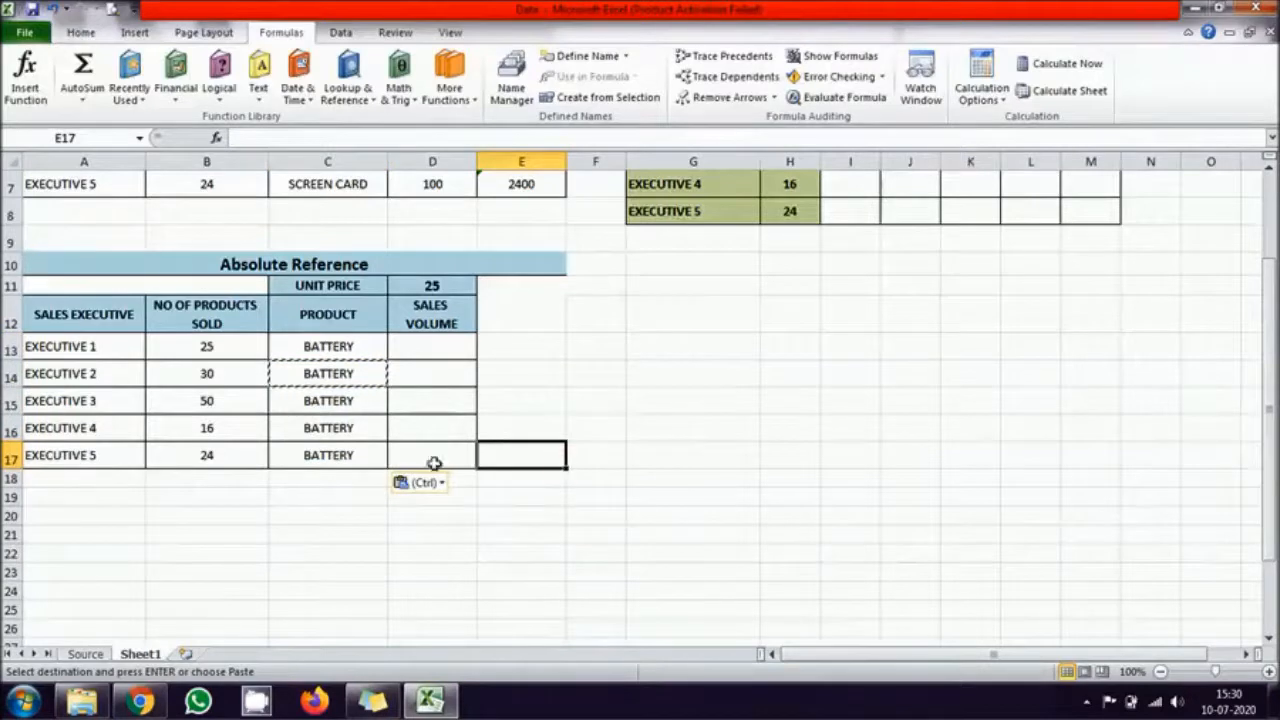
Step: Change the unit price in D11 to 125 and set it back to 25
{"action": "left_click", "coordinate": [435, 286]}
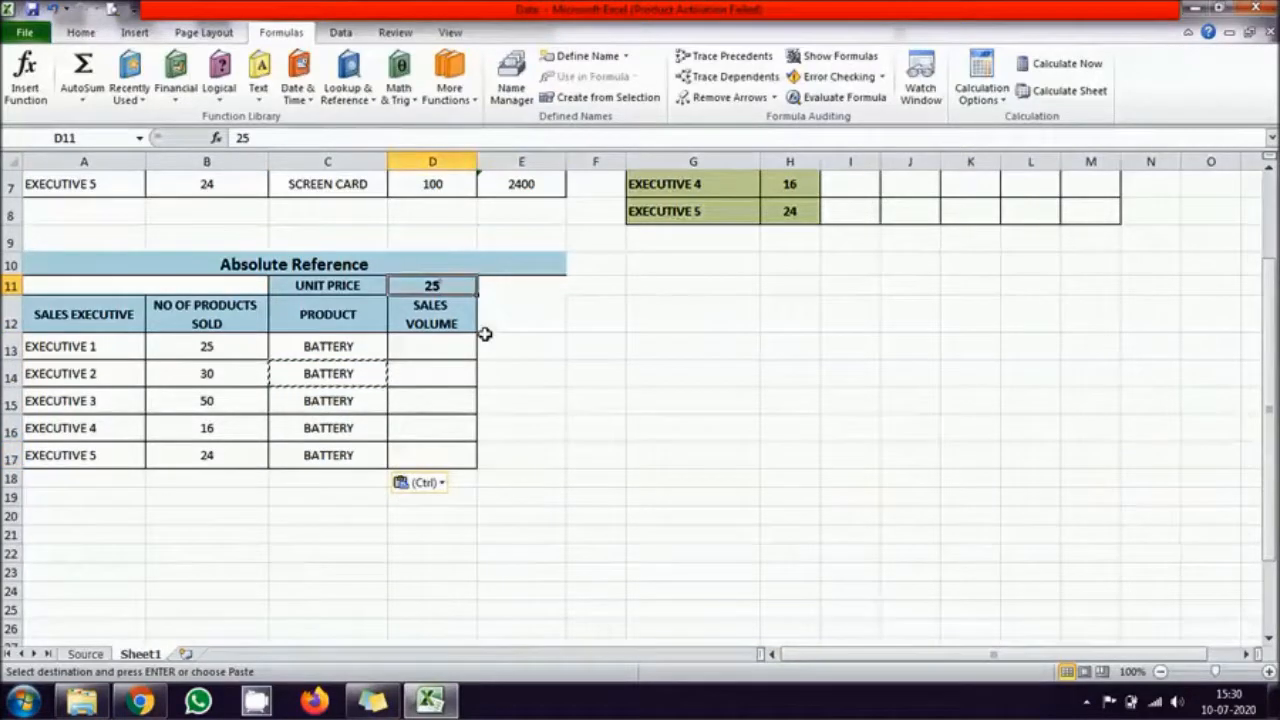
{"action": "double_click", "coordinate": [455, 286]}
{"action": "left_click", "coordinate": [417, 287]}
{"action": "type", "text": "1"}
{"action": "key", "text": "Return"}
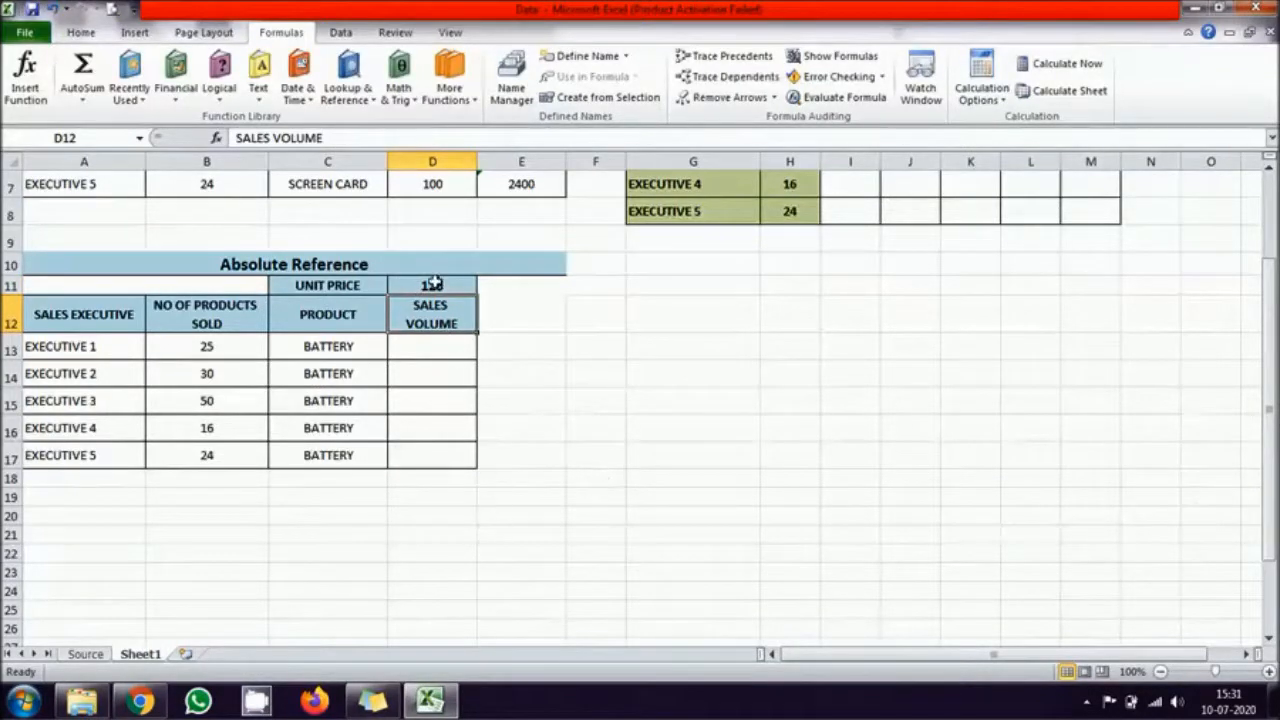
{"action": "left_click", "coordinate": [428, 282]}
{"action": "type", "text": "25"}
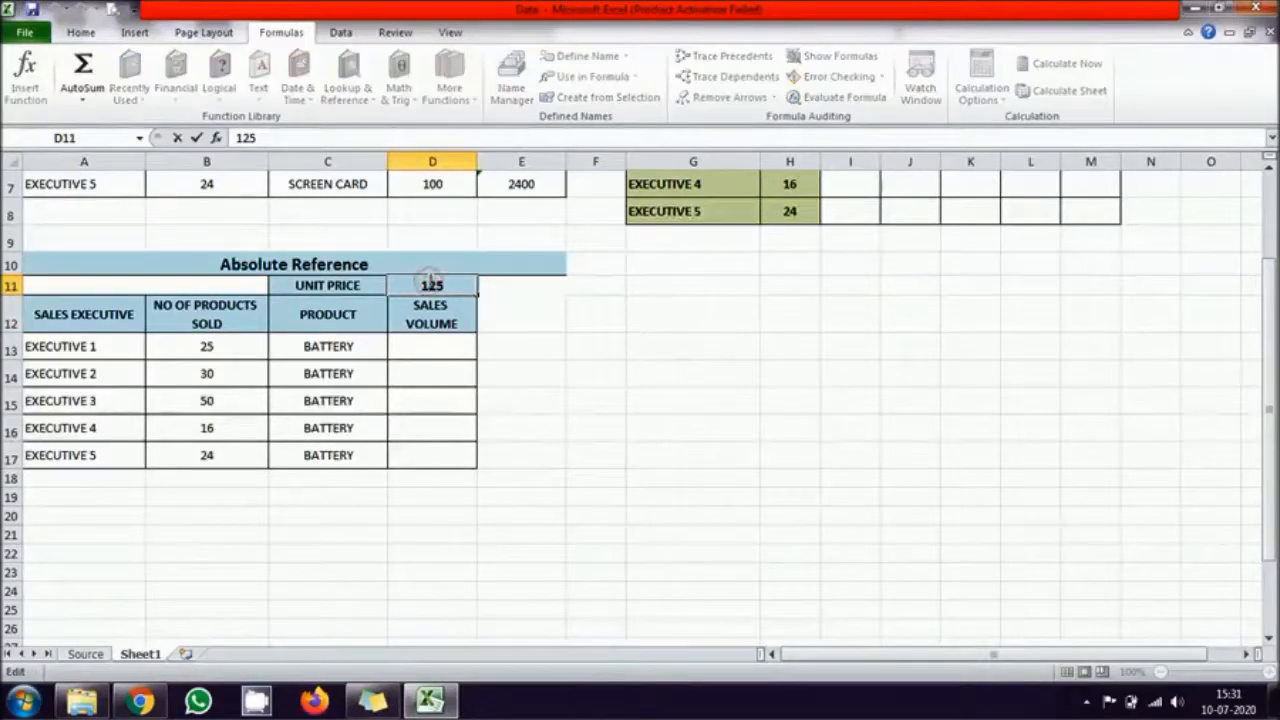
{"action": "key", "text": "Return"}
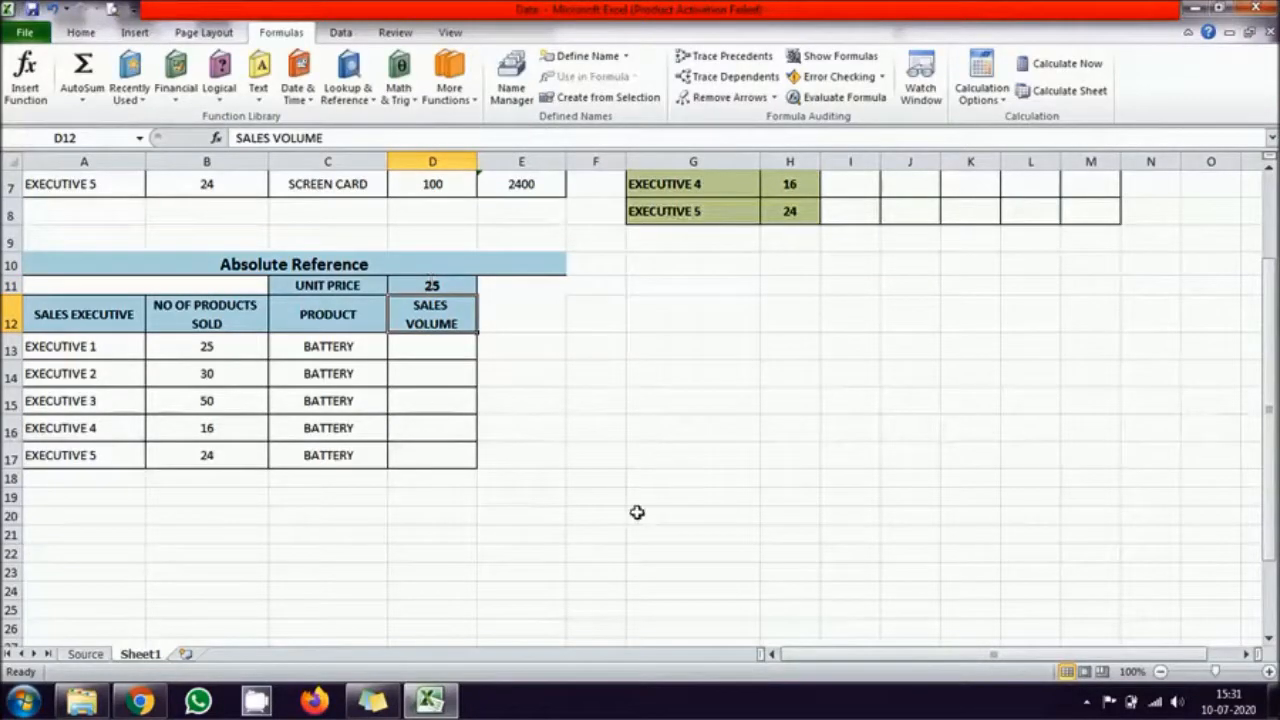
Step: Enter the formula =D11*B13 in D13 to multiply the unit price by Executive 1's products sold
{"action": "left_click", "coordinate": [429, 356]}
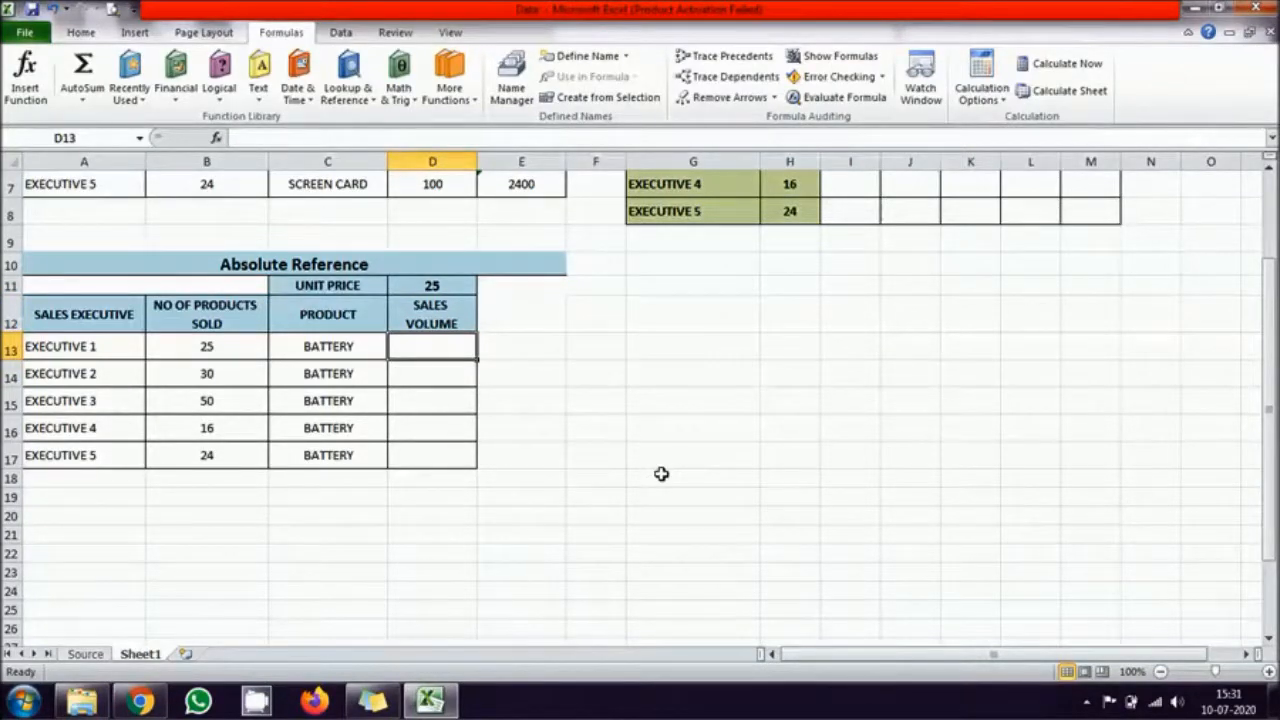
{"action": "type", "text": "="}
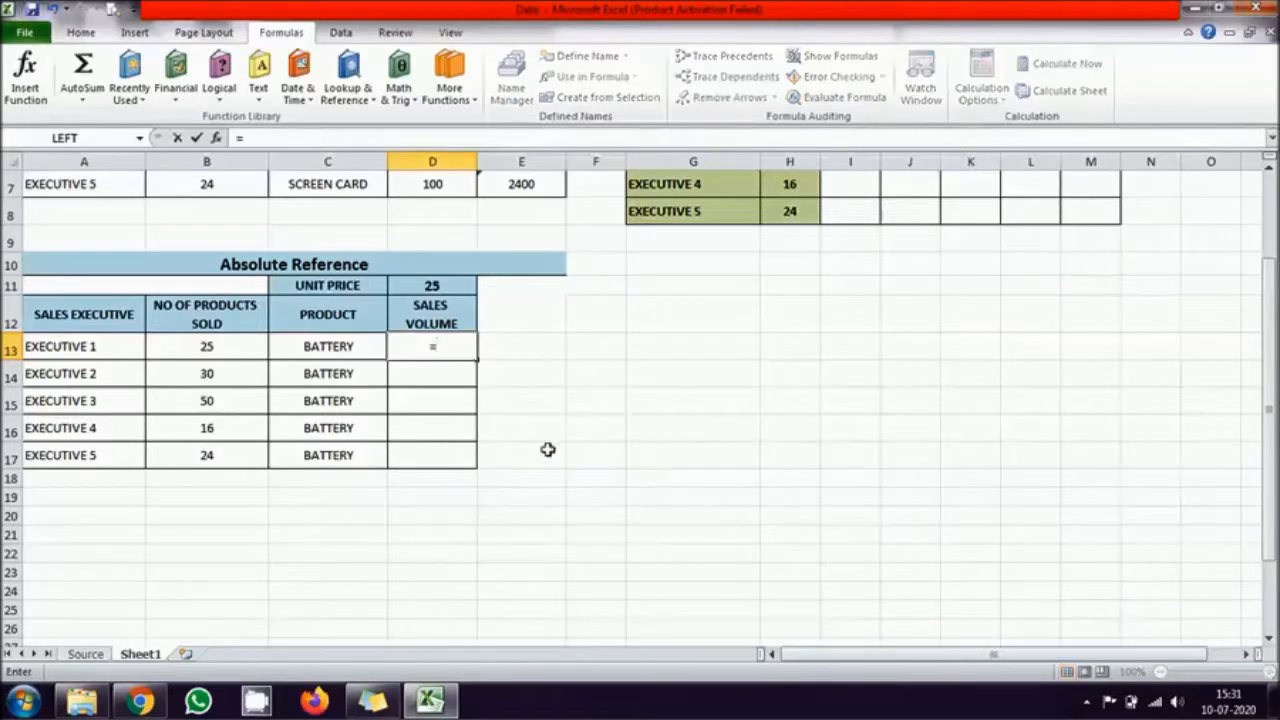
{"action": "left_click", "coordinate": [206, 343]}
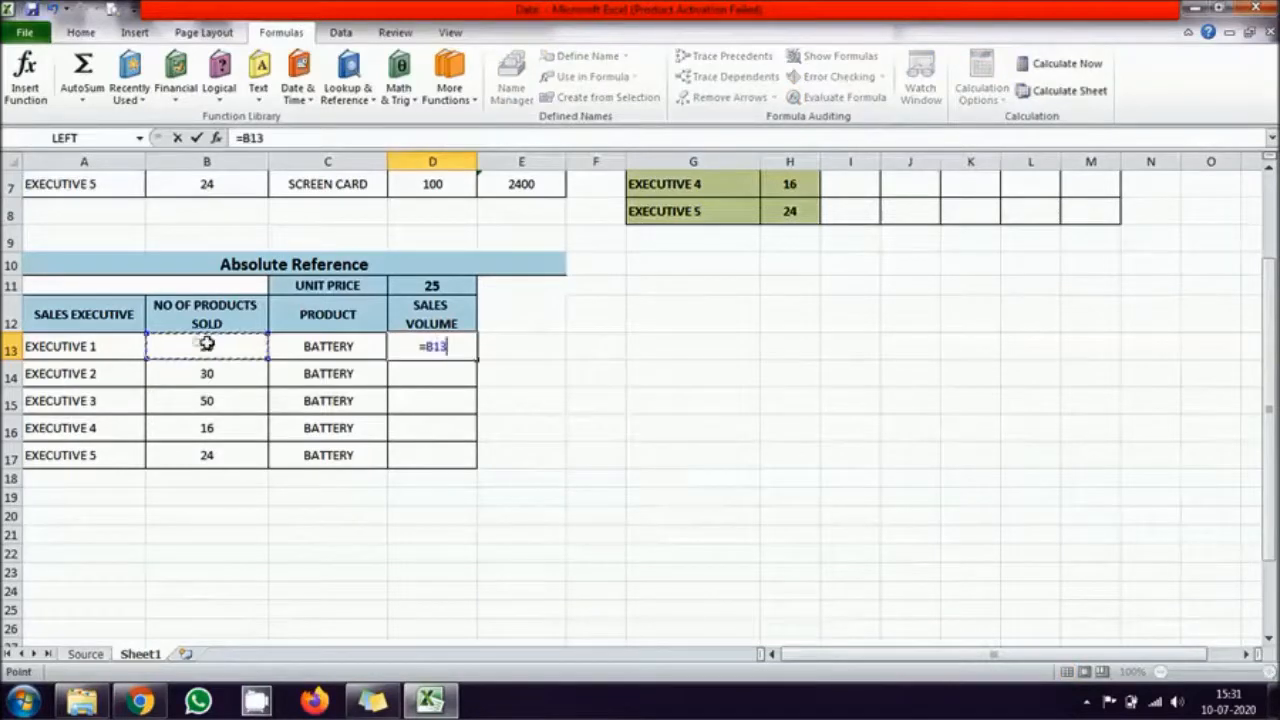
{"action": "left_click", "coordinate": [431, 286]}
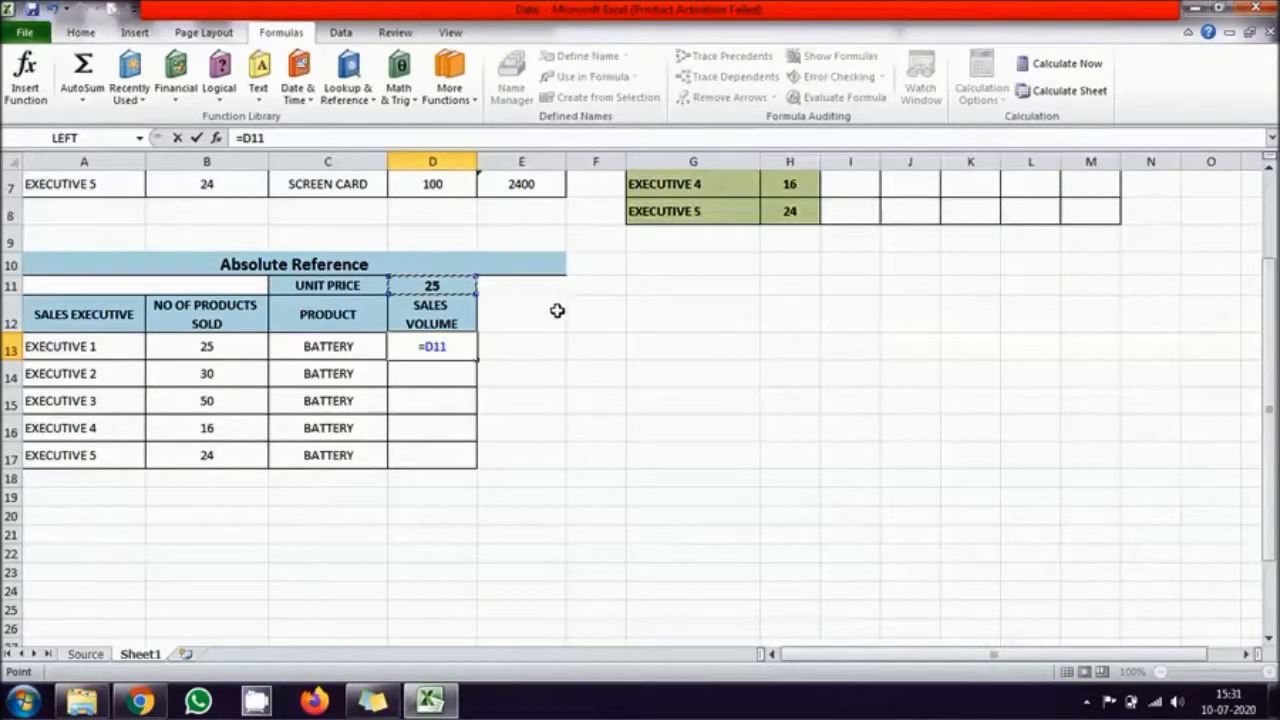
{"action": "type", "text": "*"}
{"action": "left_click", "coordinate": [190, 348]}
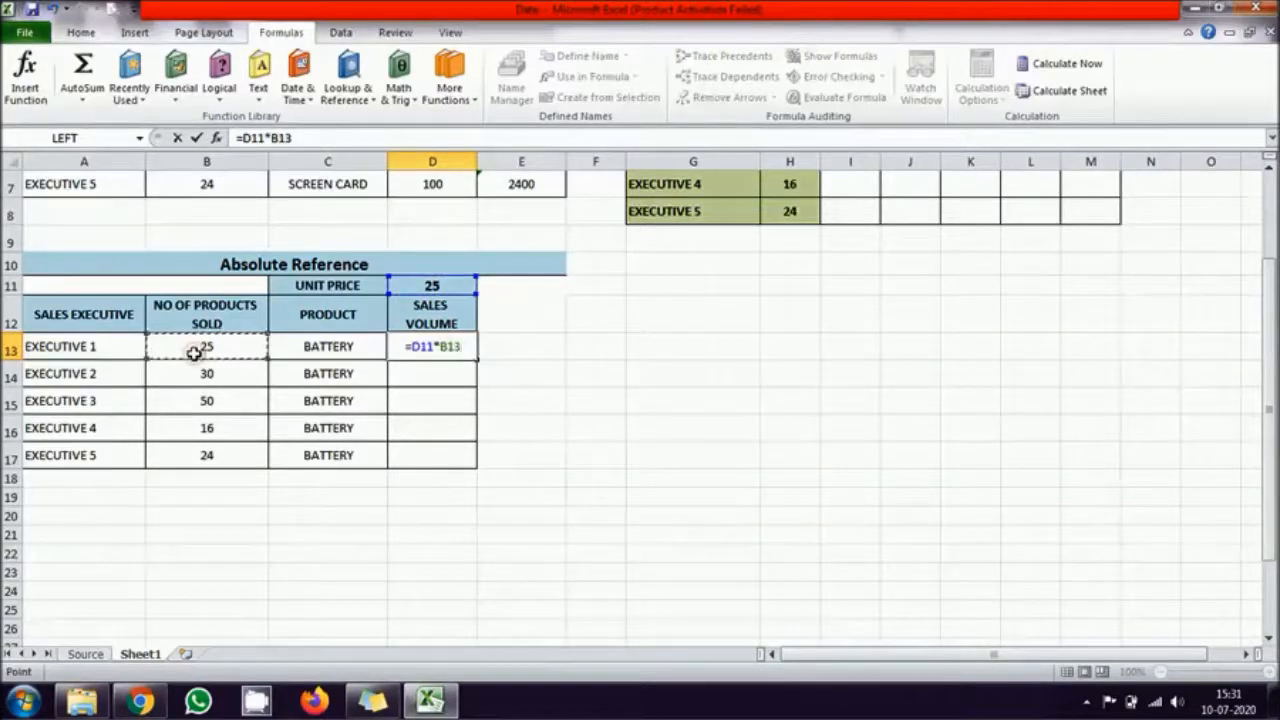
{"action": "key", "text": "Return"}
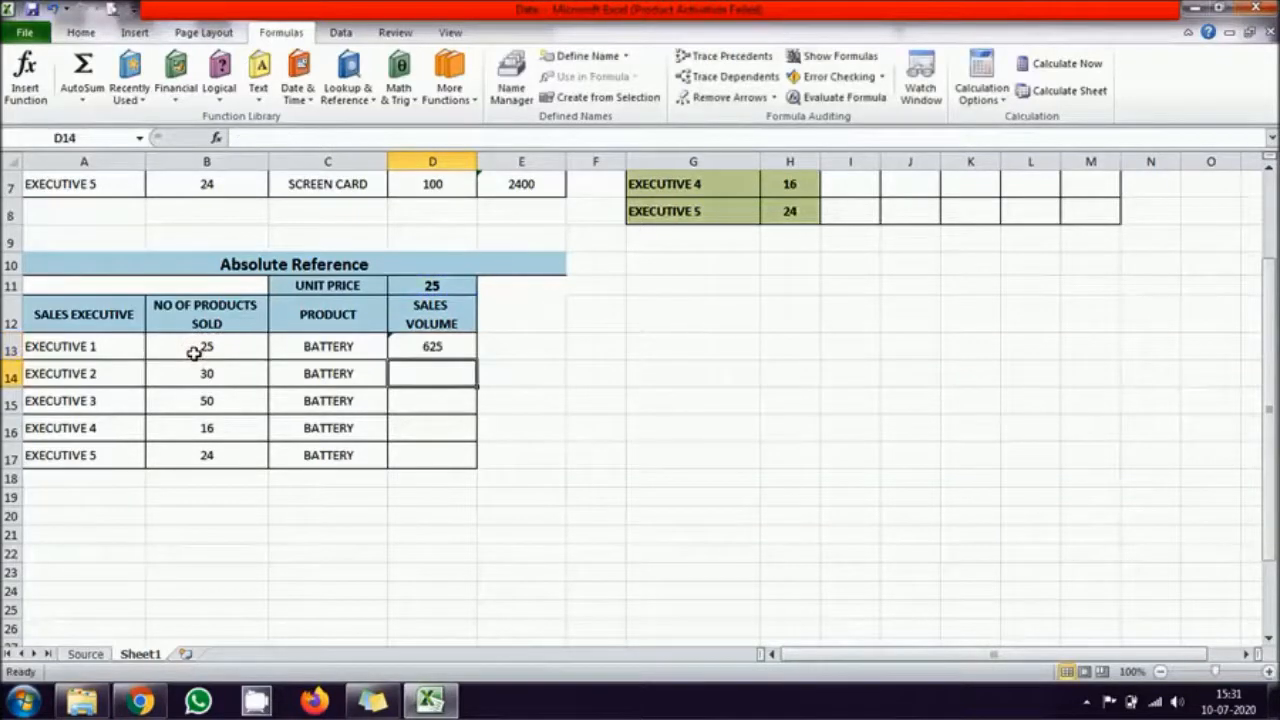
Step: Fill the D13 sales volume formula down through D17 for the remaining executives
{"action": "left_click", "coordinate": [448, 350]}
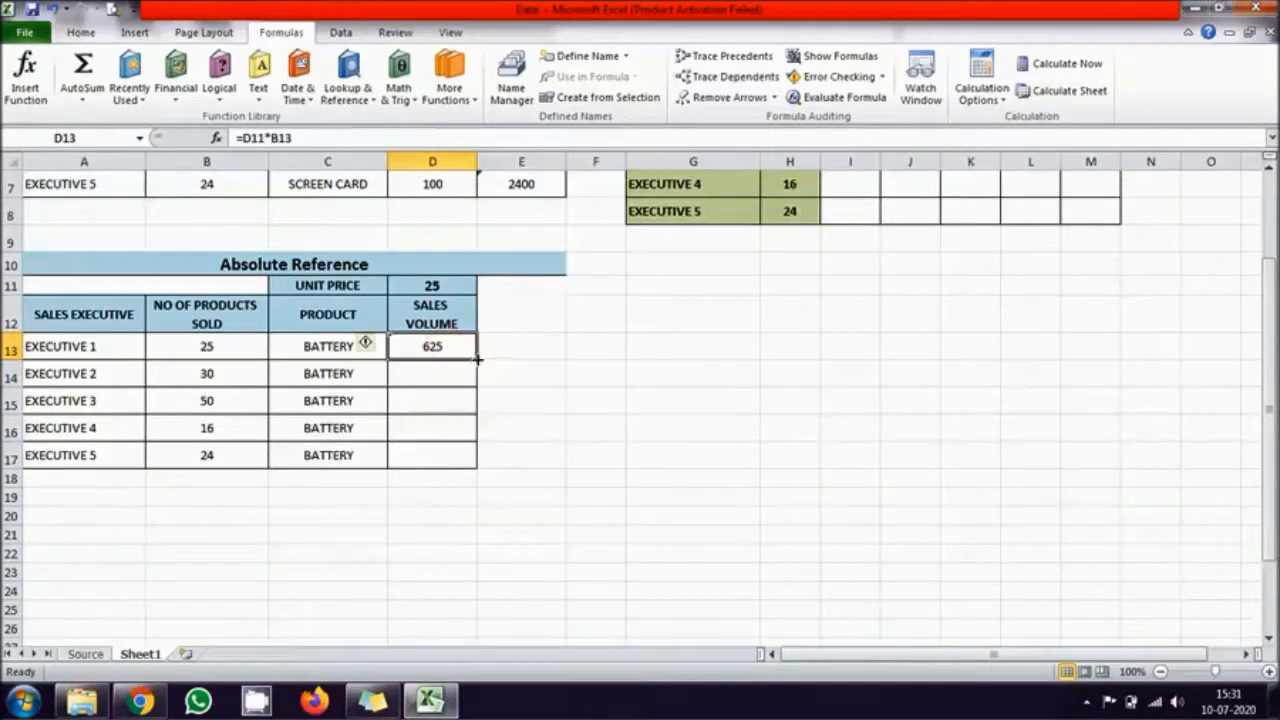
{"action": "left_click_drag", "start_coordinate": [478, 358], "coordinate": [478, 462]}
{"action": "left_click", "coordinate": [600, 477]}
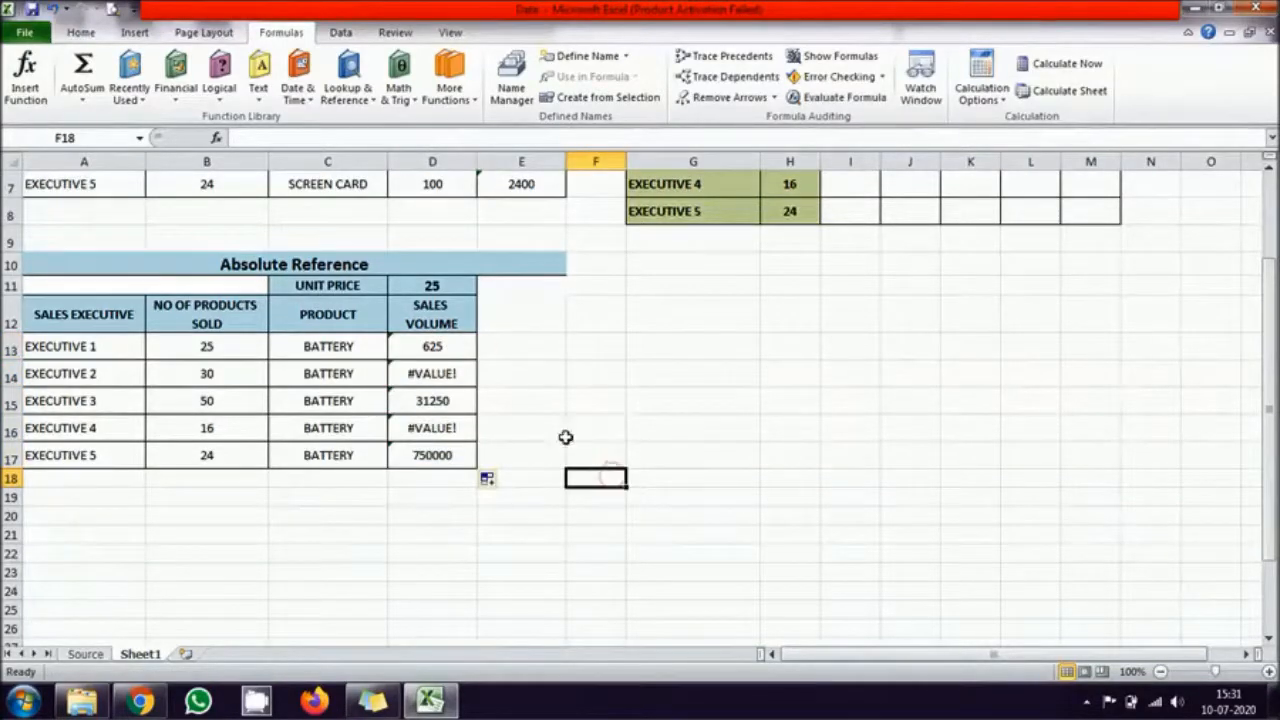
Step: Show the worksheet formulas and examine how the unit price reference shifts in the Sales Volume cells D13 to D17
{"action": "left_click", "coordinate": [452, 374]}
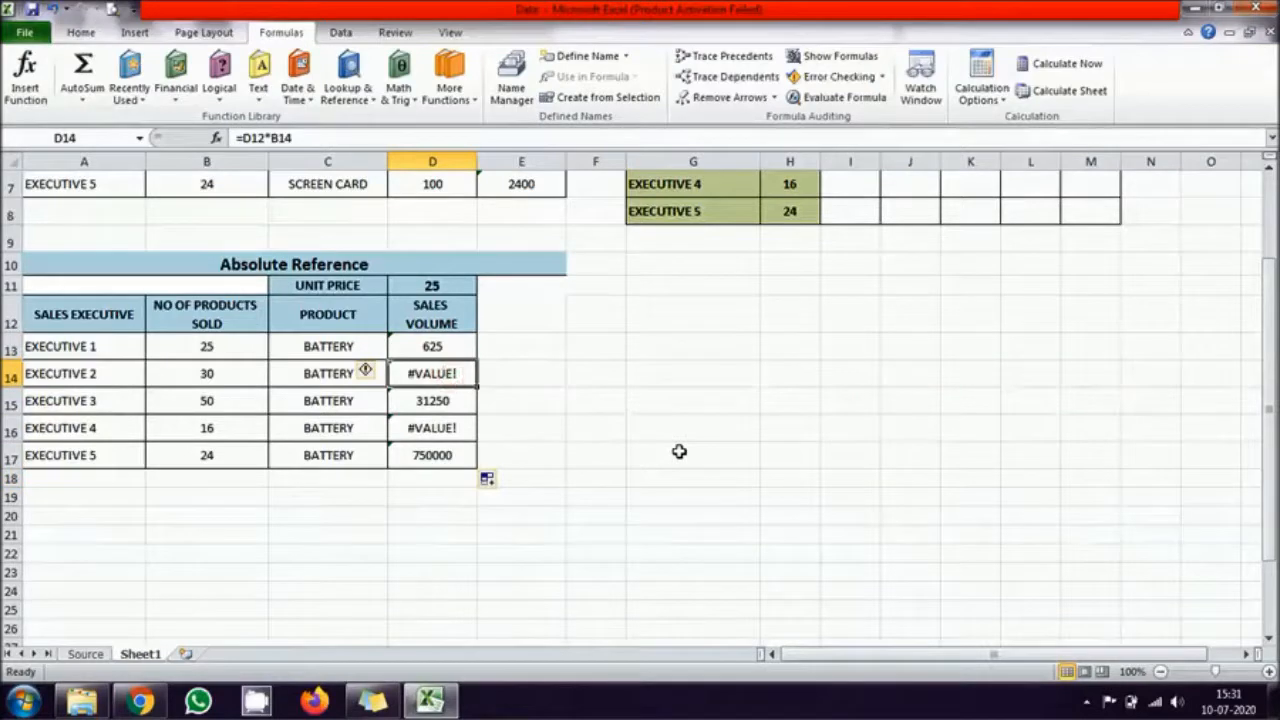
{"action": "left_click", "coordinate": [452, 456]}
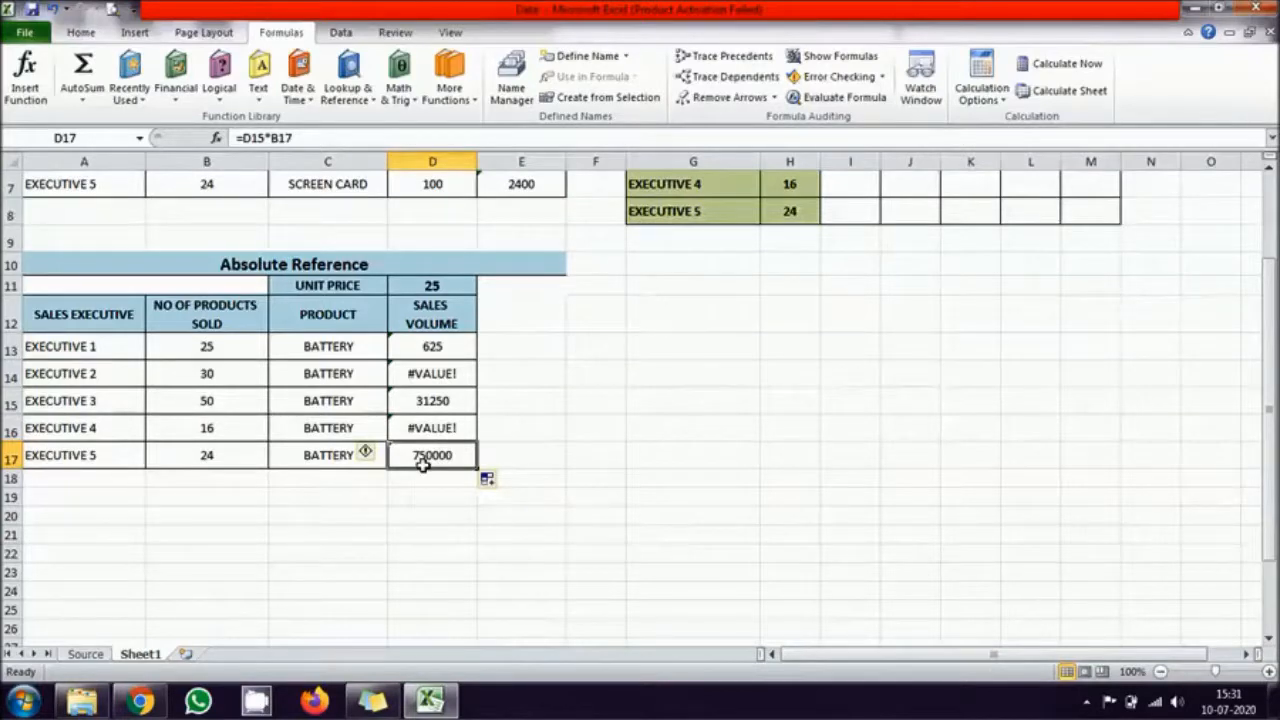
{"action": "left_click", "coordinate": [822, 64]}
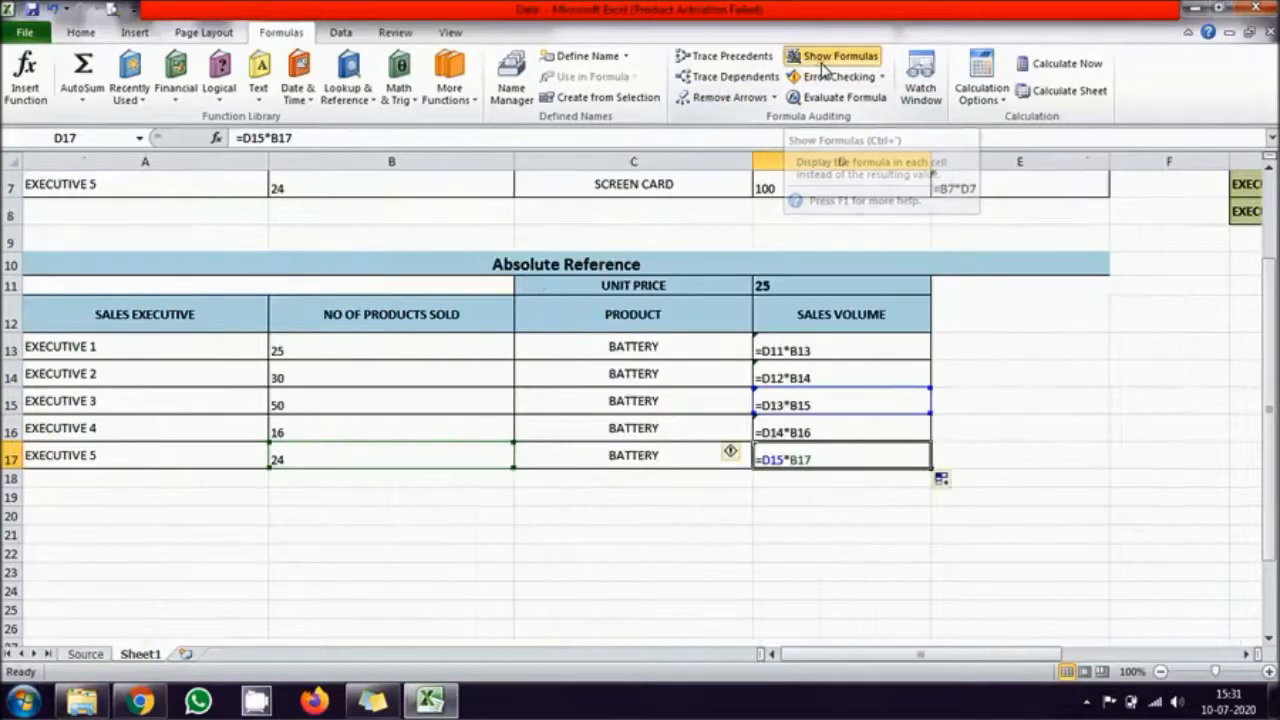
{"action": "left_click", "coordinate": [894, 533]}
{"action": "left_click", "coordinate": [803, 349]}
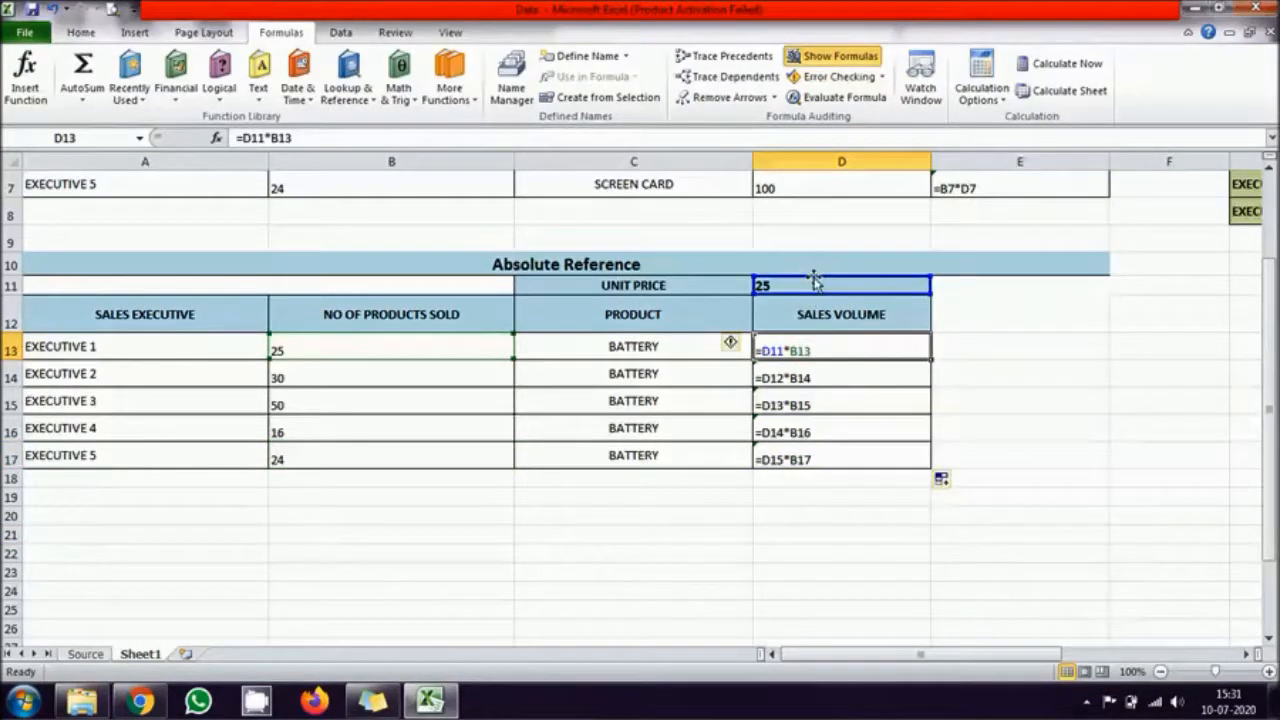
{"action": "left_click", "coordinate": [857, 371]}
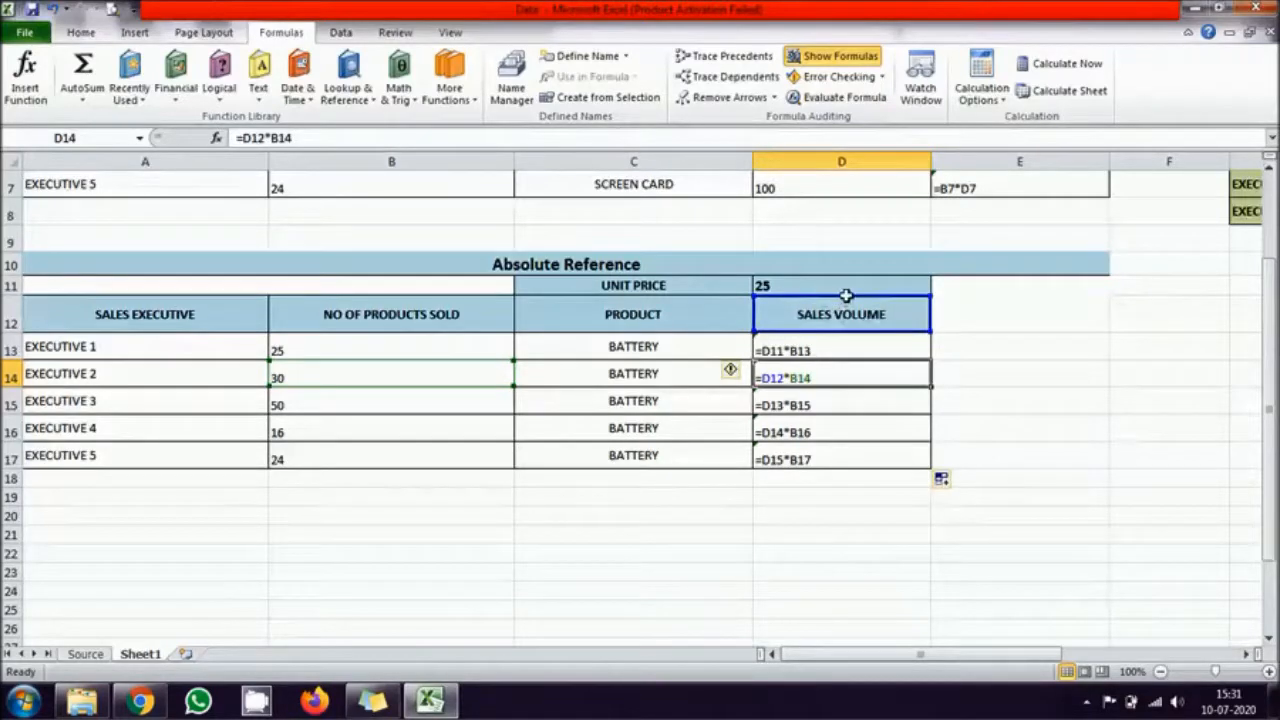
{"action": "left_click", "coordinate": [856, 404]}
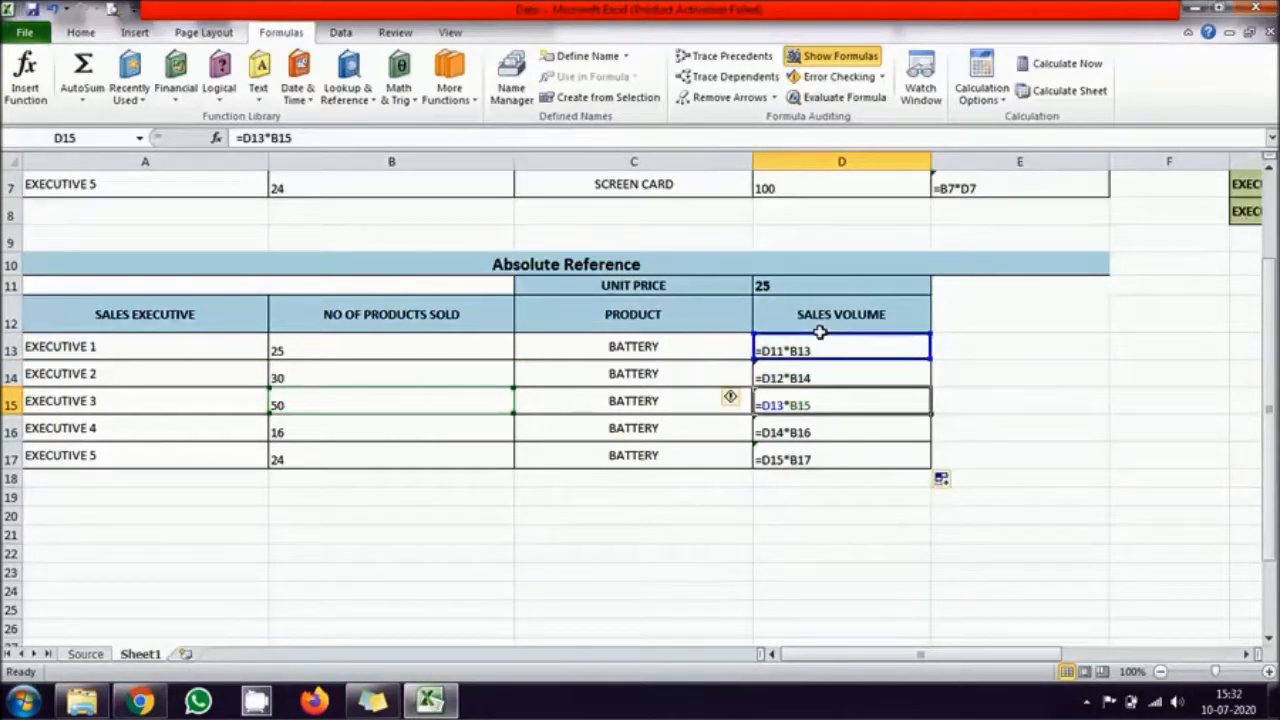
{"action": "left_click", "coordinate": [829, 429]}
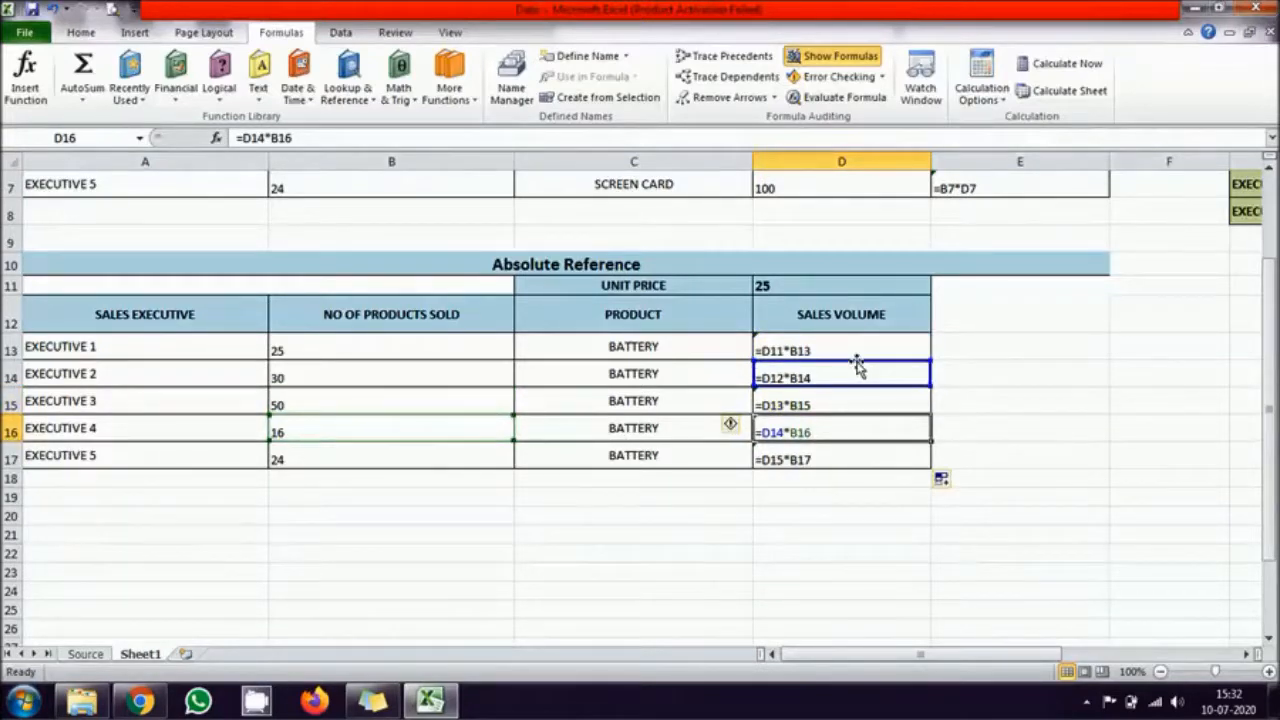
Step: Return the worksheet to showing values and clear the Sales Volume results in D14 to D17
{"action": "left_click", "coordinate": [833, 453]}
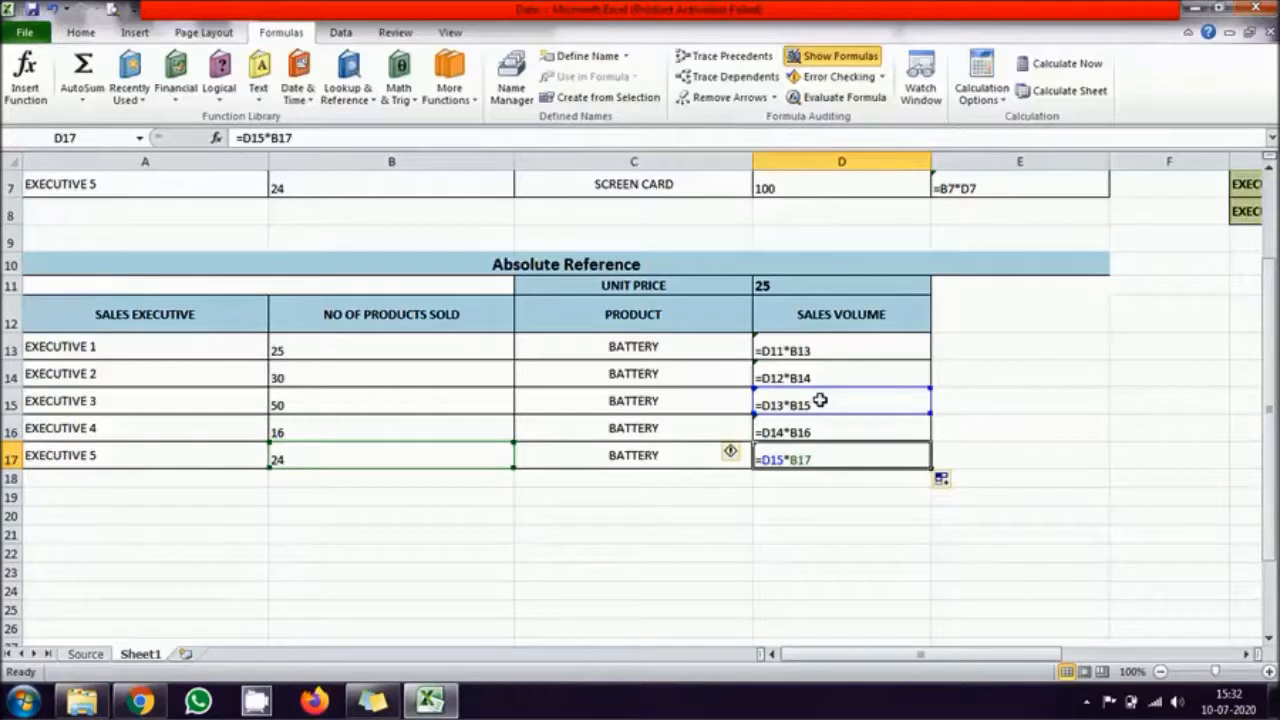
{"action": "left_click", "coordinate": [825, 54]}
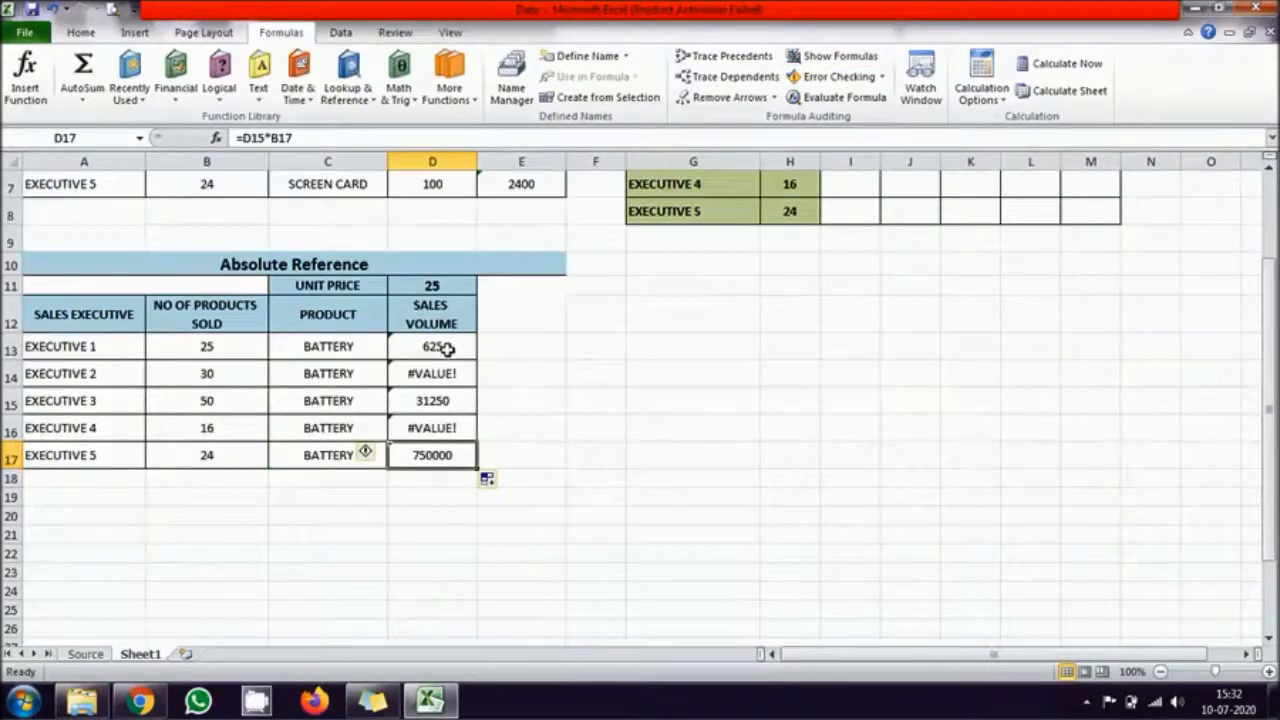
{"action": "left_click_drag", "start_coordinate": [441, 362], "coordinate": [440, 451]}
{"action": "key", "text": "Delete"}
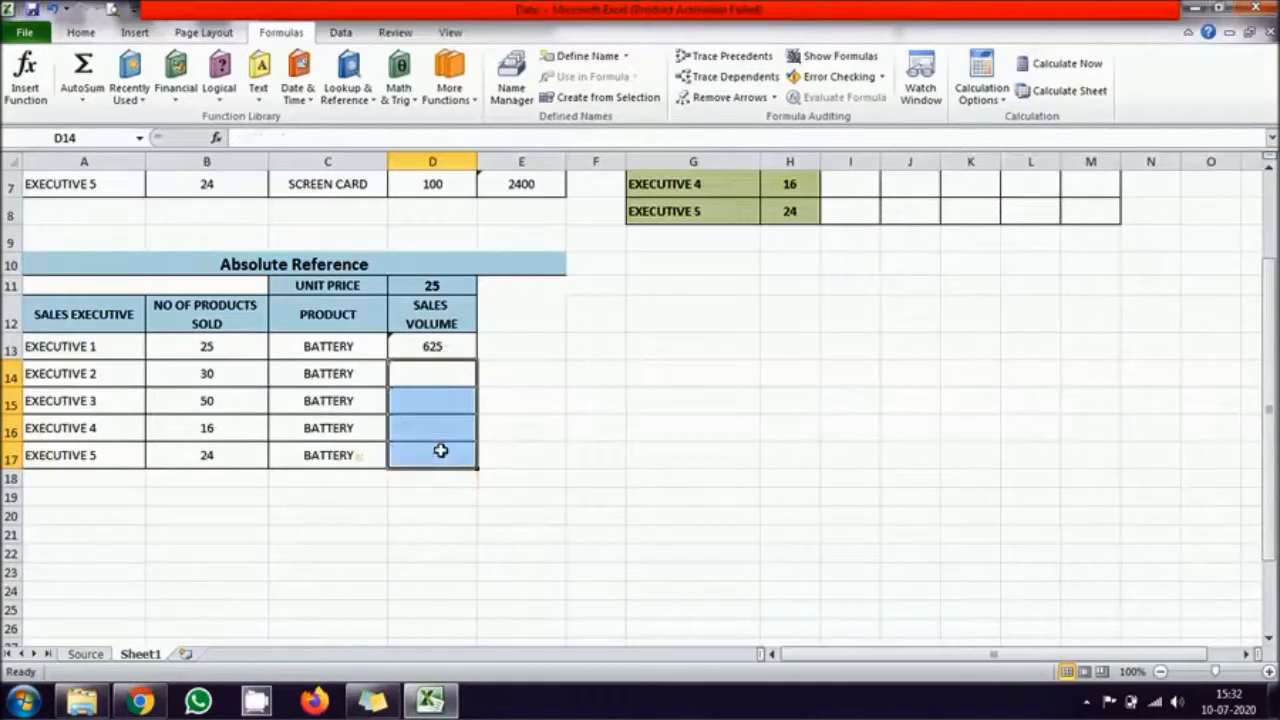
{"action": "left_click", "coordinate": [441, 451]}
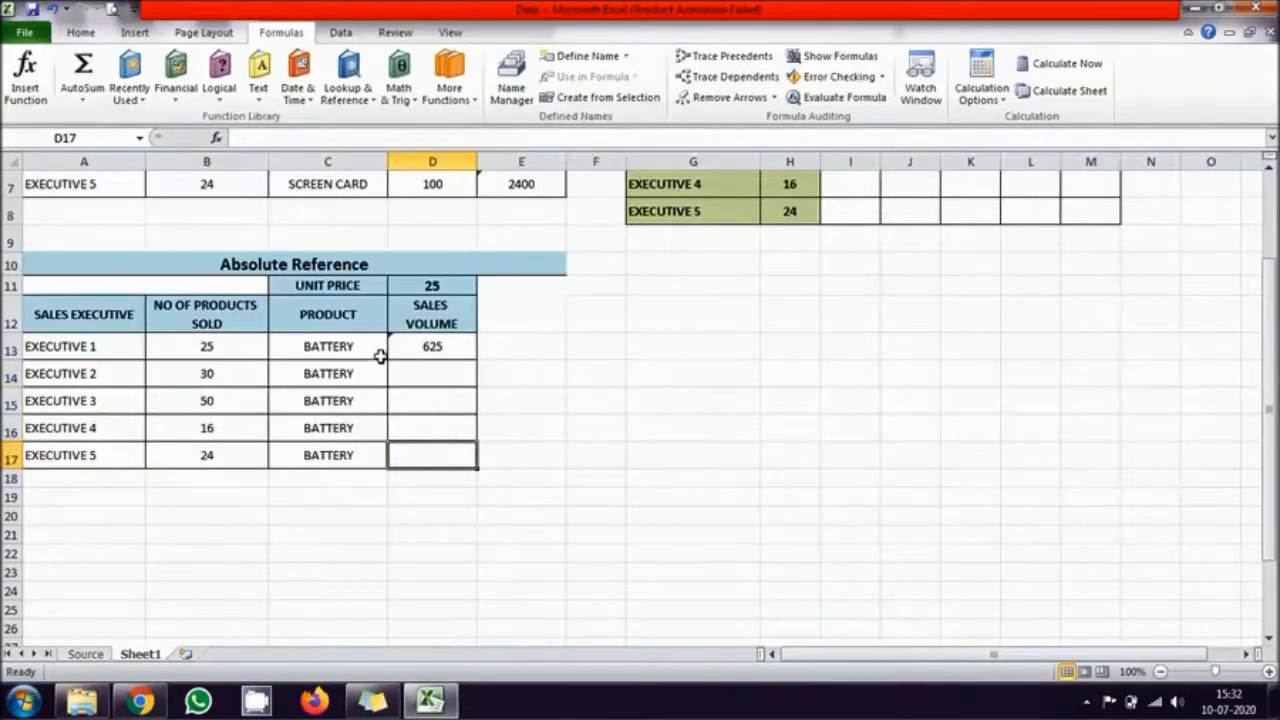
Step: Make the unit price reference in D13 absolute so the formula reads =$D$11*B13
{"action": "left_click_drag", "start_coordinate": [209, 346], "coordinate": [220, 447]}
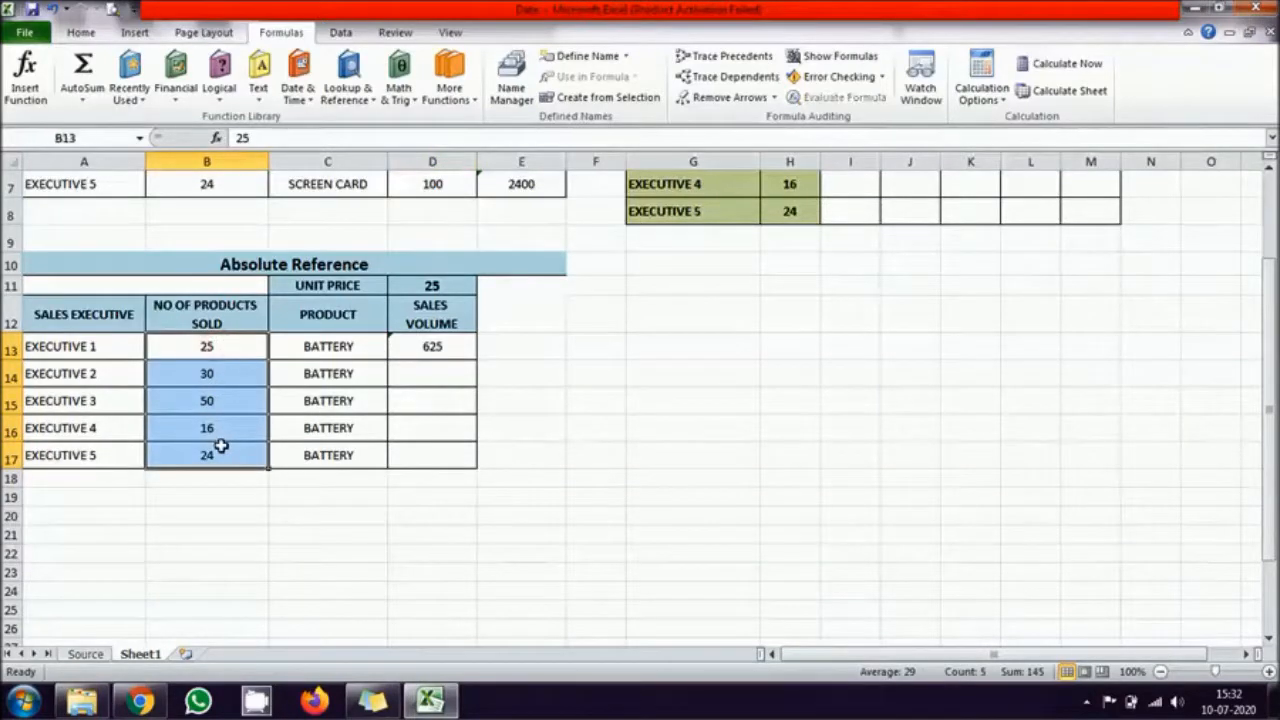
{"action": "left_click", "coordinate": [430, 285]}
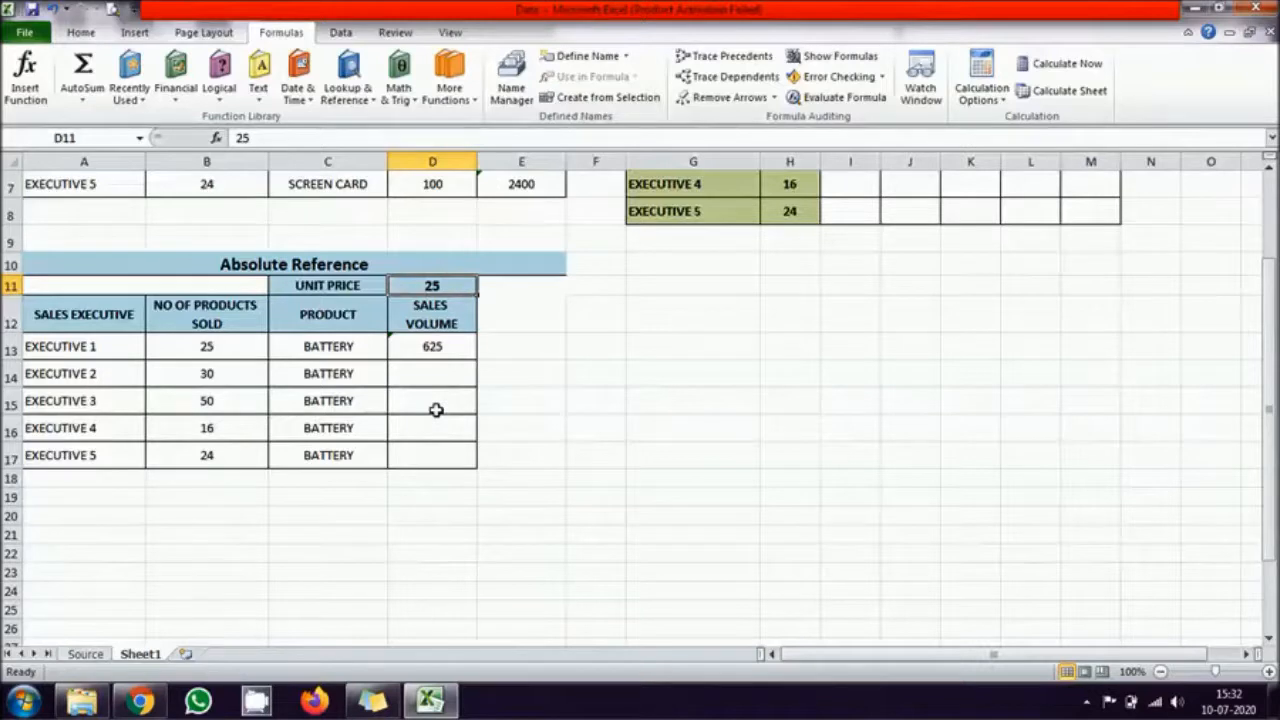
{"action": "left_click", "coordinate": [451, 350]}
{"action": "double_click", "coordinate": [451, 346]}
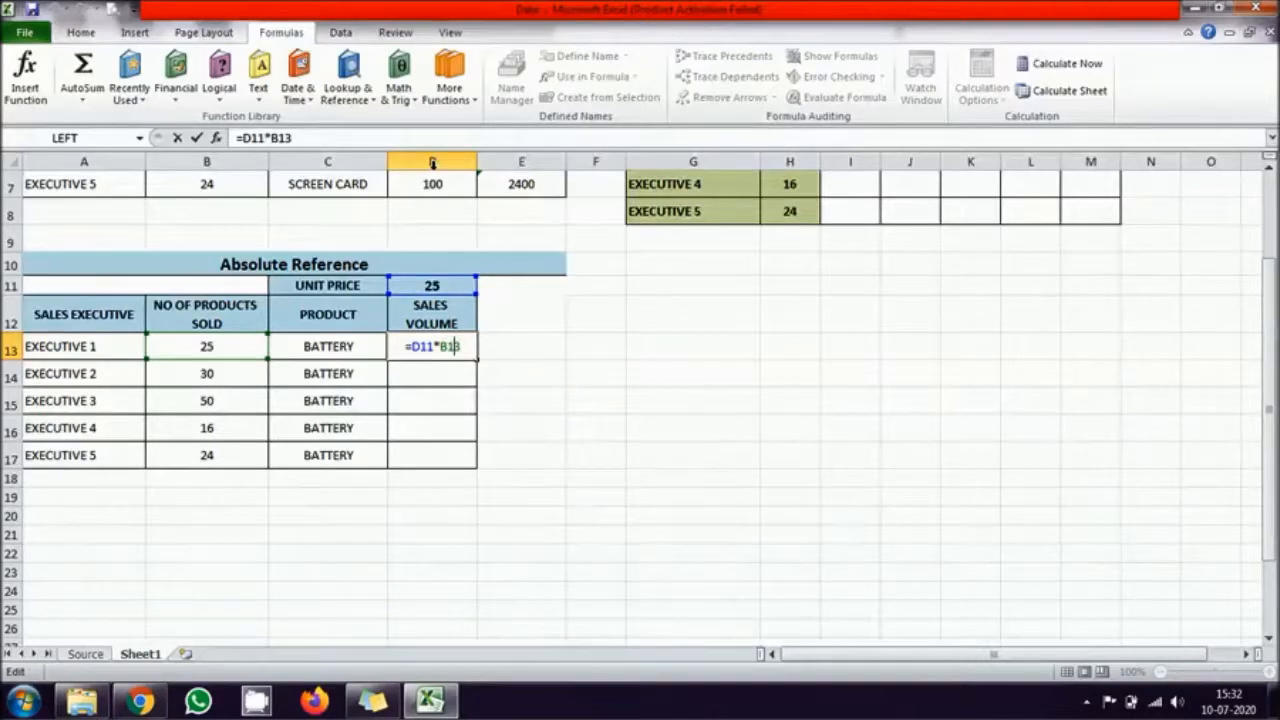
{"action": "left_click", "coordinate": [413, 346]}
{"action": "type", "text": "$"}
{"action": "left_click", "coordinate": [423, 346]}
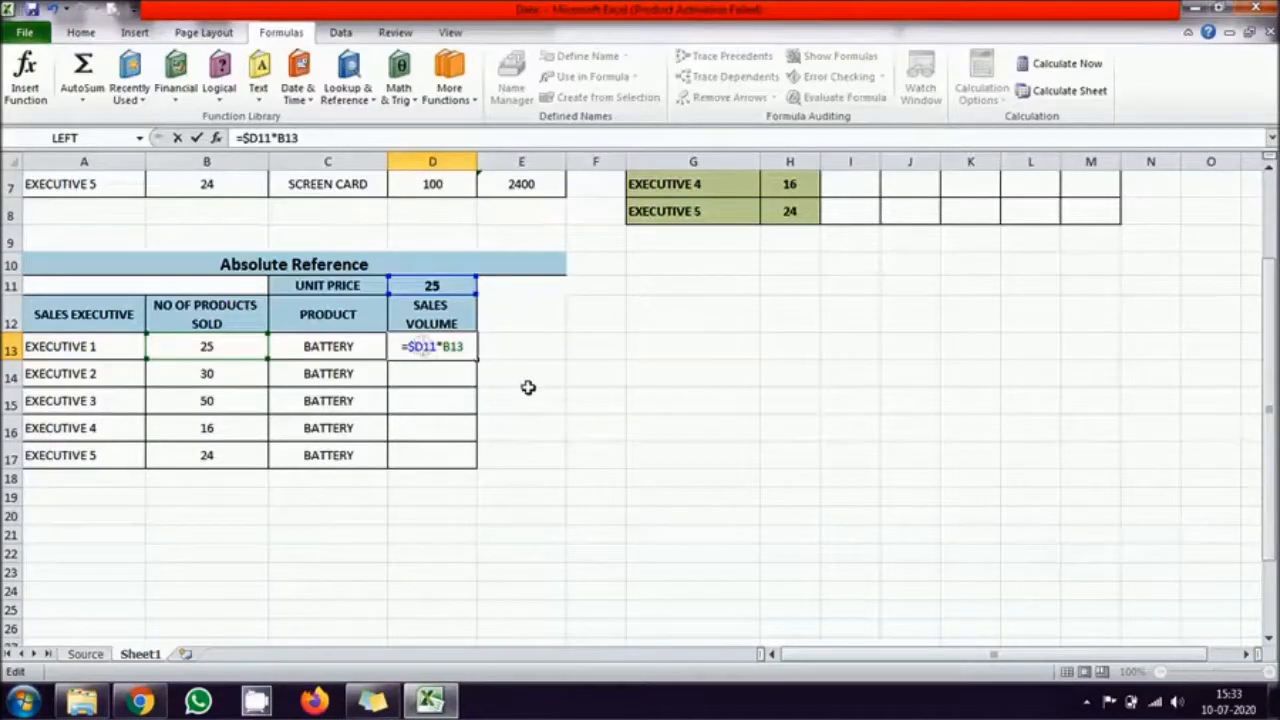
{"action": "type", "text": "$"}
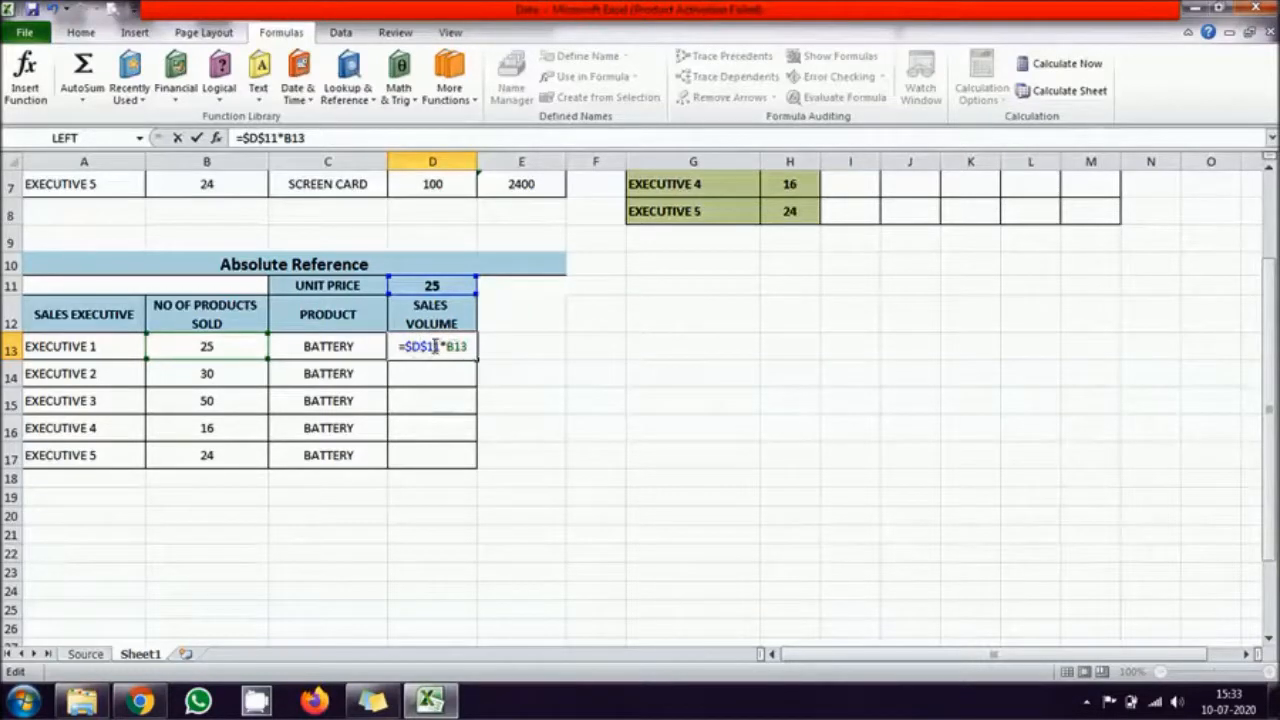
{"action": "key", "text": "Return"}
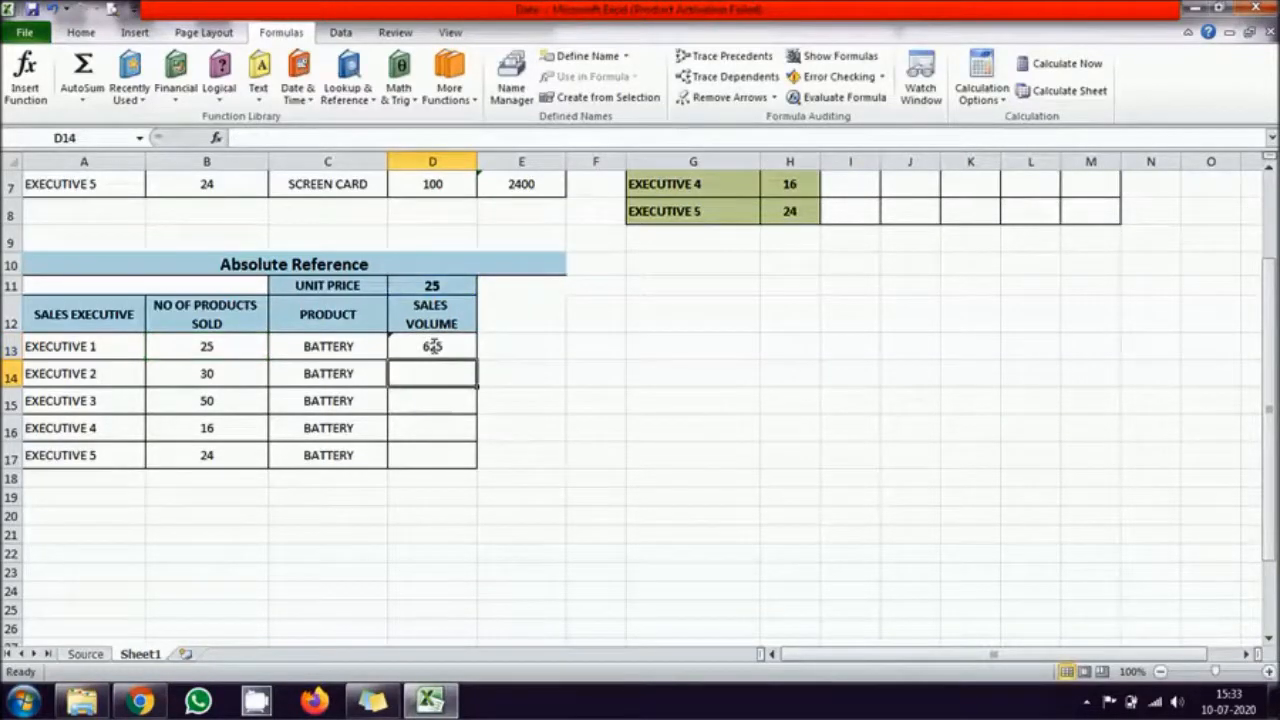
Step: Fill the D13 formula with the absolute unit price reference down through D17
{"action": "left_click", "coordinate": [432, 346]}
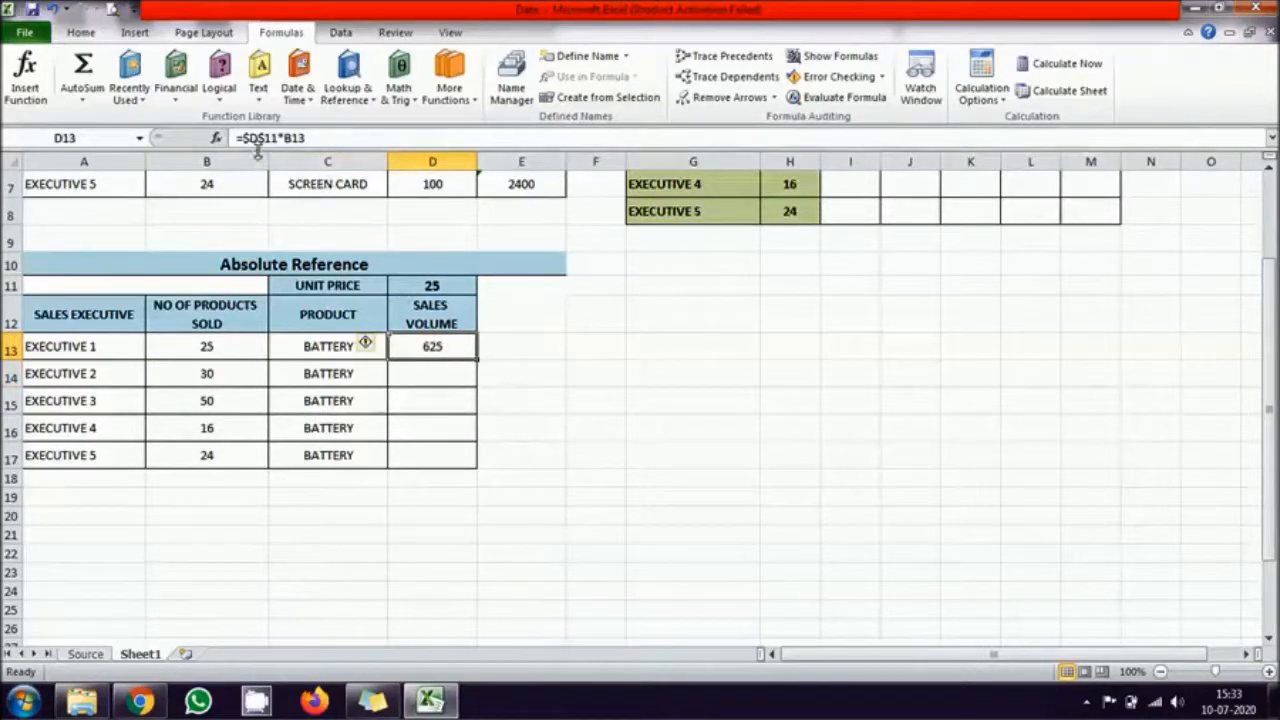
{"action": "double_click", "coordinate": [478, 361]}
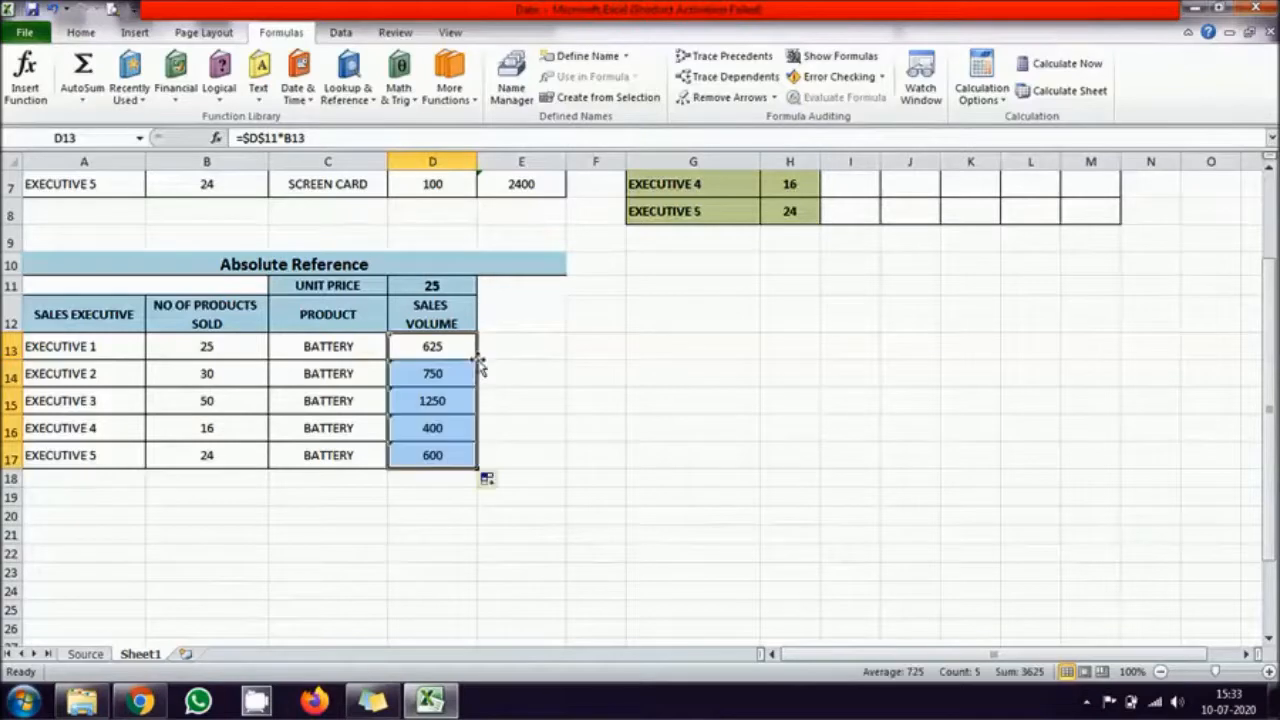
{"action": "left_click", "coordinate": [582, 553]}
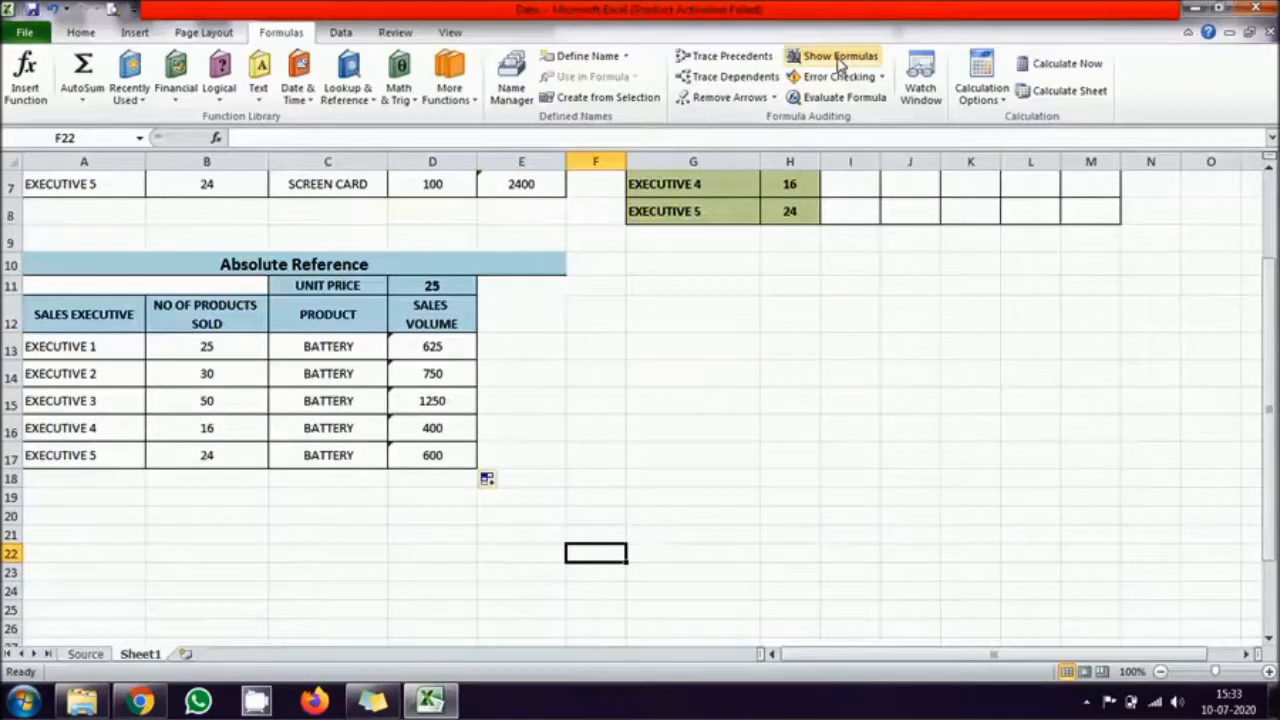
Step: Examine the formulas in D17, D16 and D15 to see which unit price cell each one references
{"action": "double_click", "coordinate": [443, 455]}
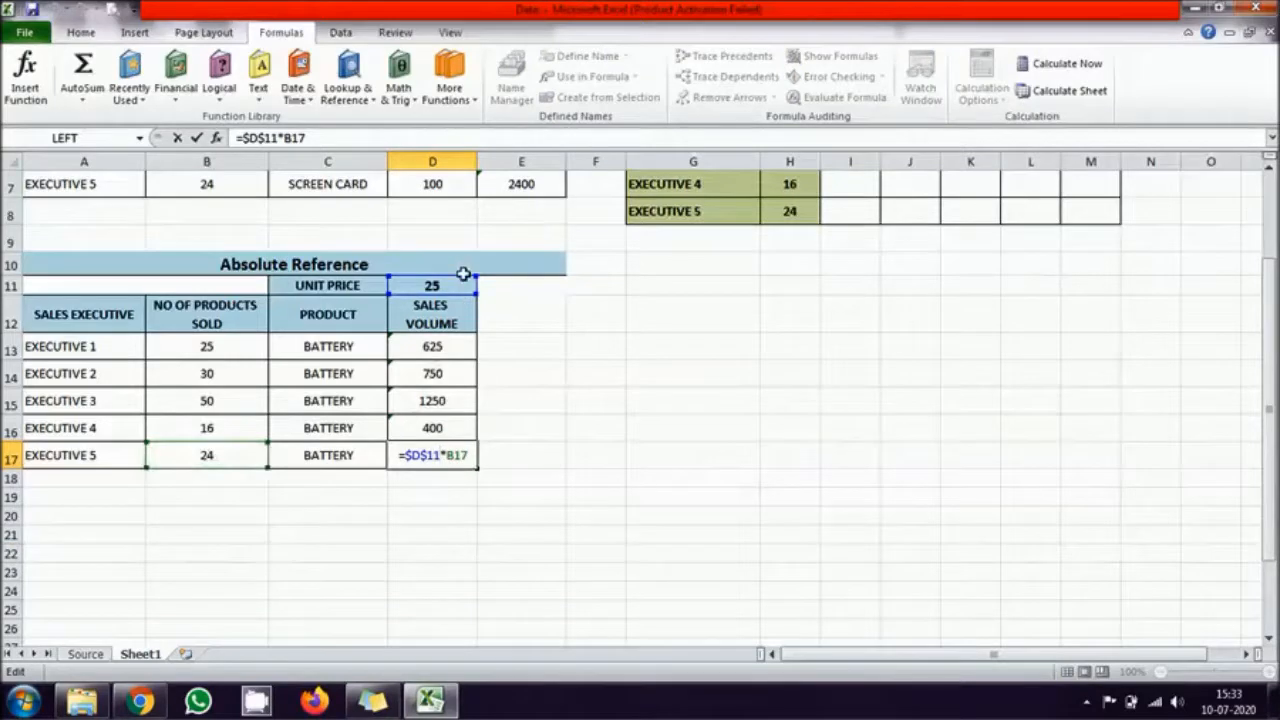
{"action": "key", "text": "ctrl+Return"}
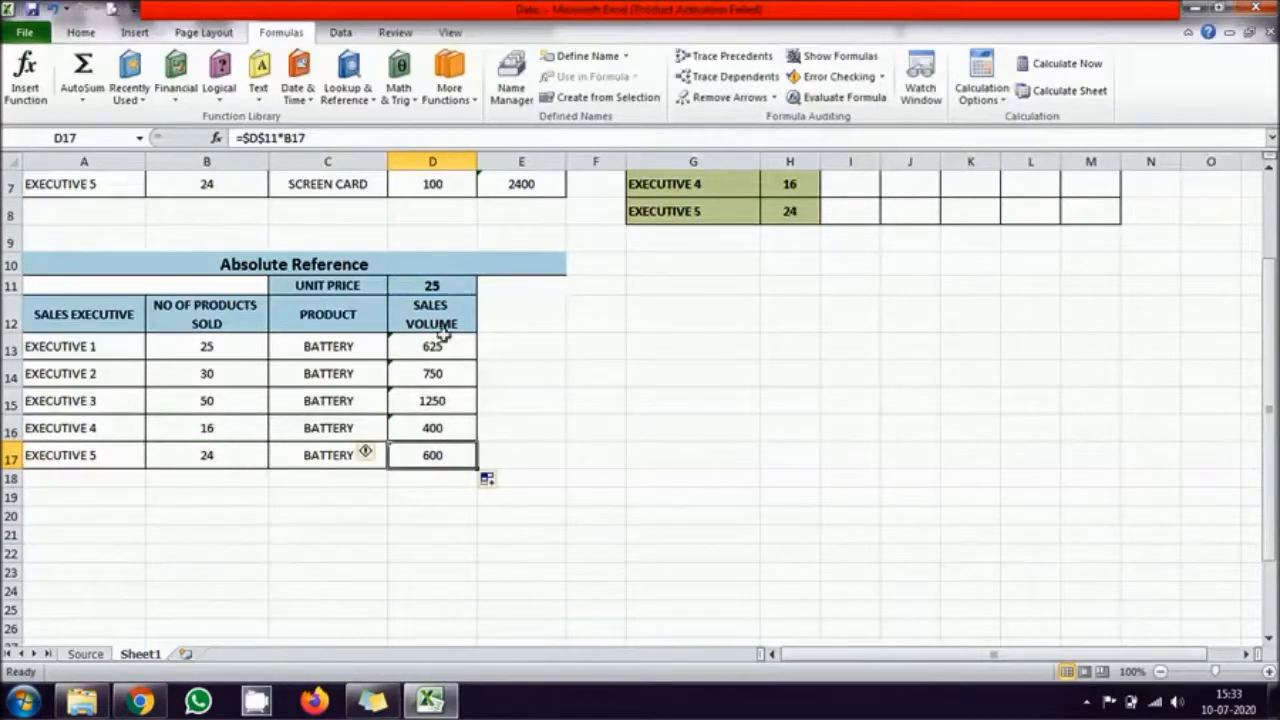
{"action": "double_click", "coordinate": [443, 428]}
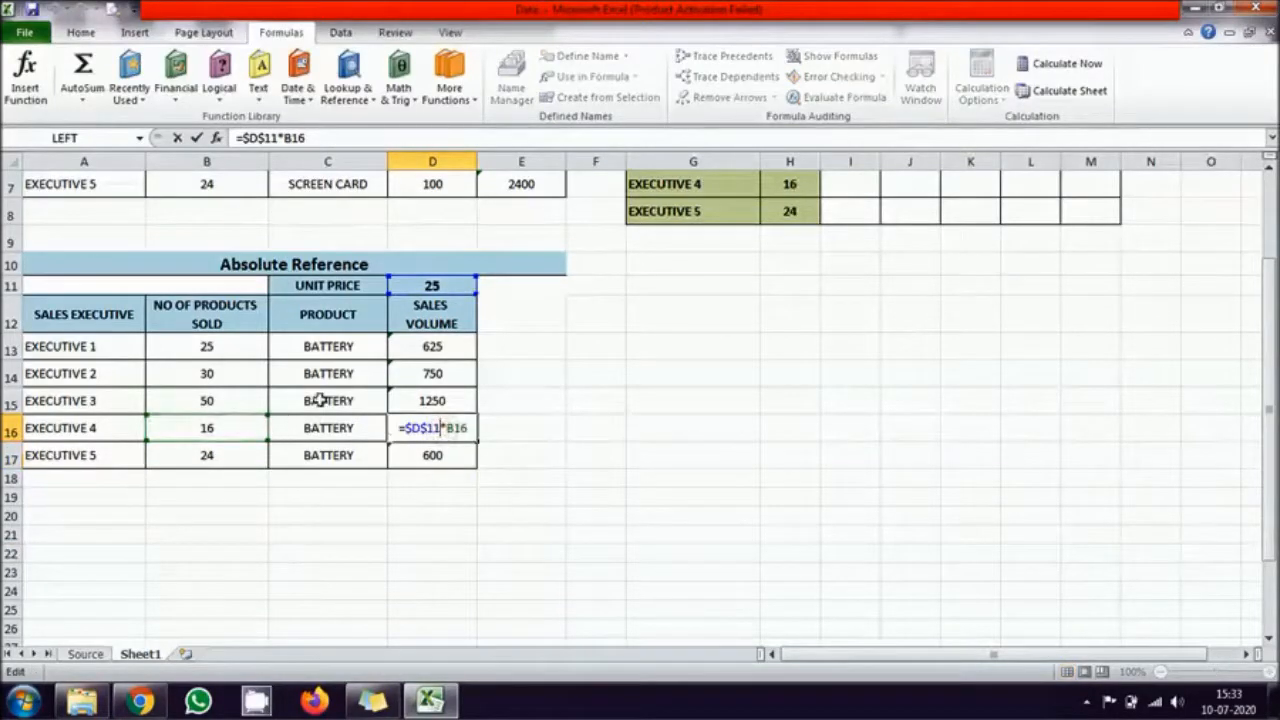
{"action": "left_click", "coordinate": [437, 402]}
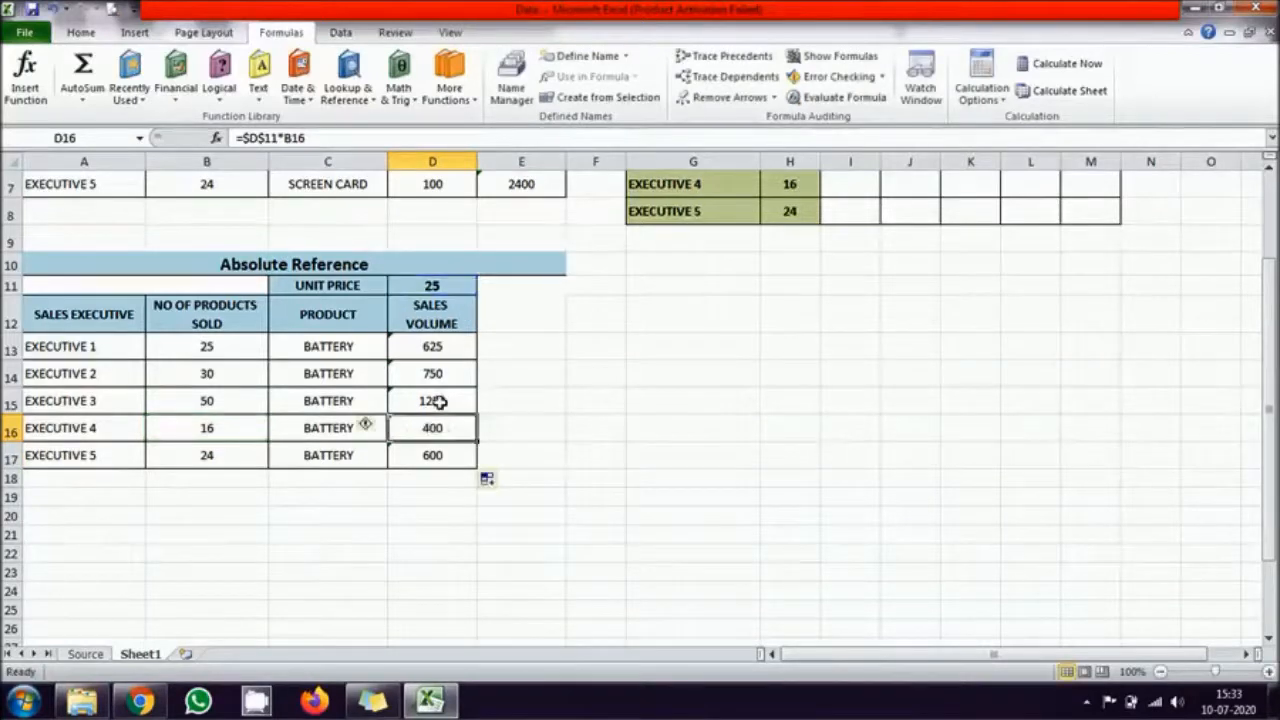
{"action": "double_click", "coordinate": [437, 402]}
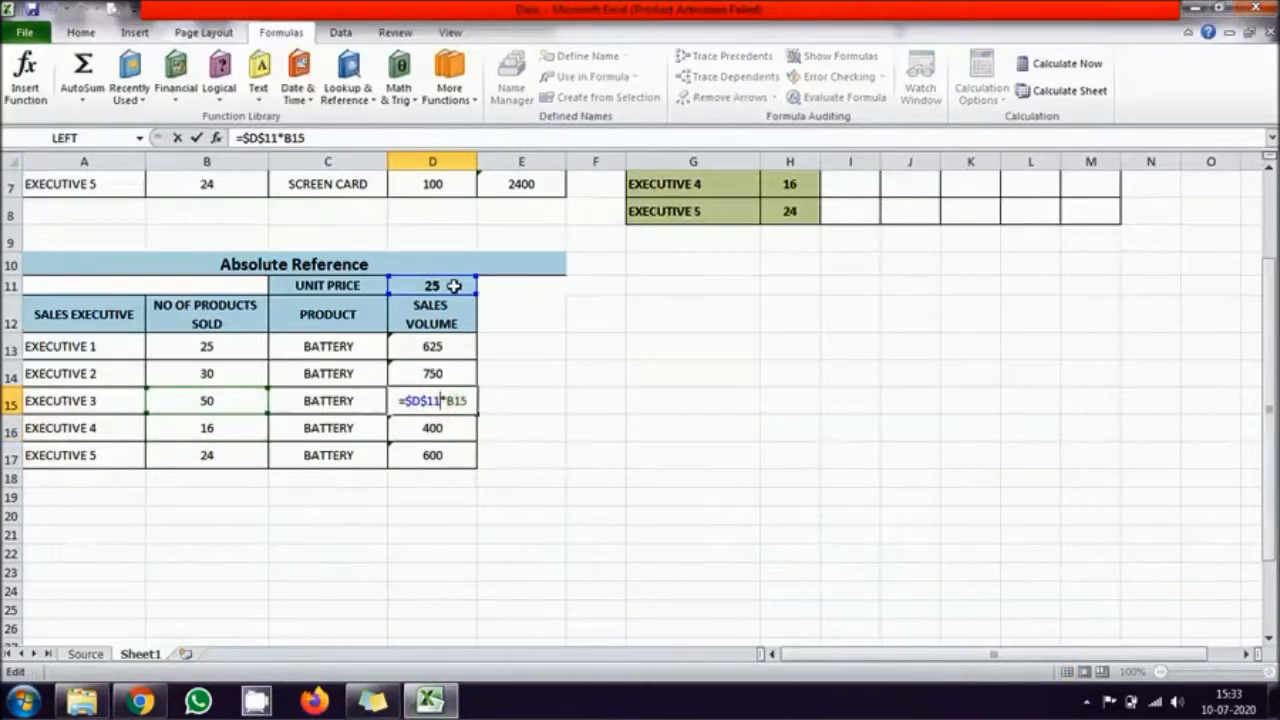
{"action": "key", "text": "ctrl+Return"}
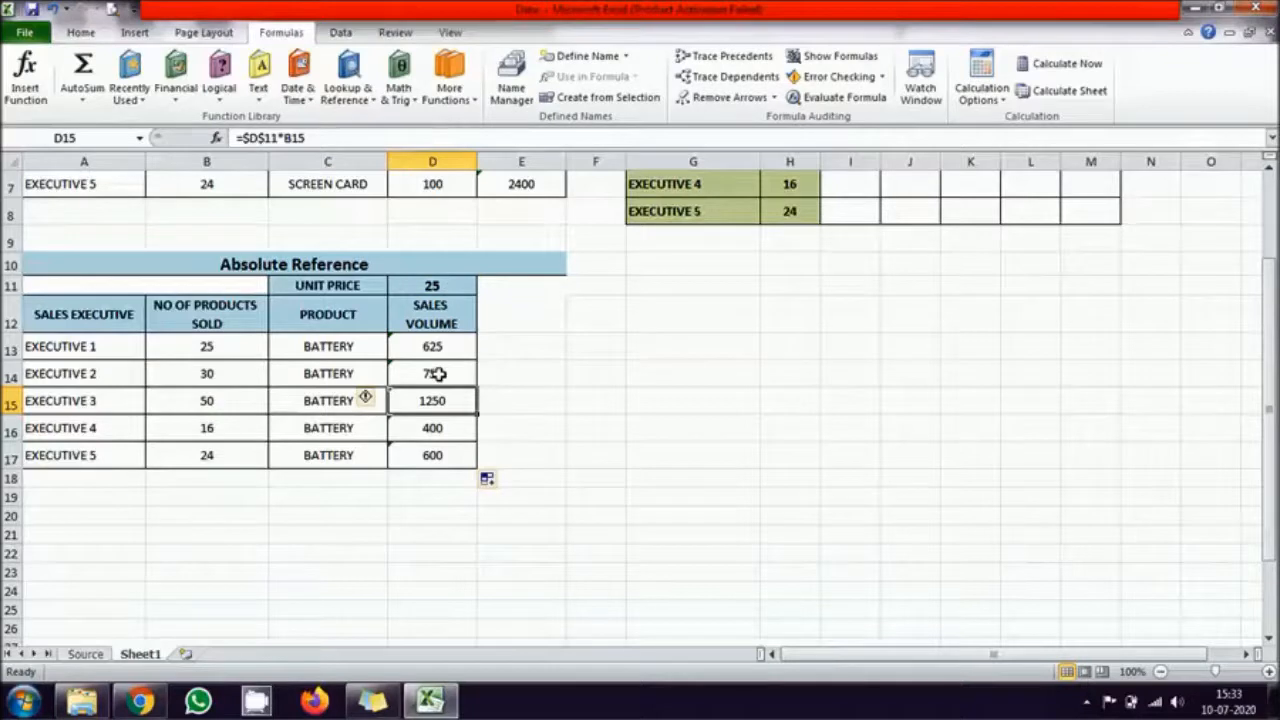
Step: Clear the filled Sales Volume formulas in D14 to D17
{"action": "left_click_drag", "start_coordinate": [438, 374], "coordinate": [448, 452]}
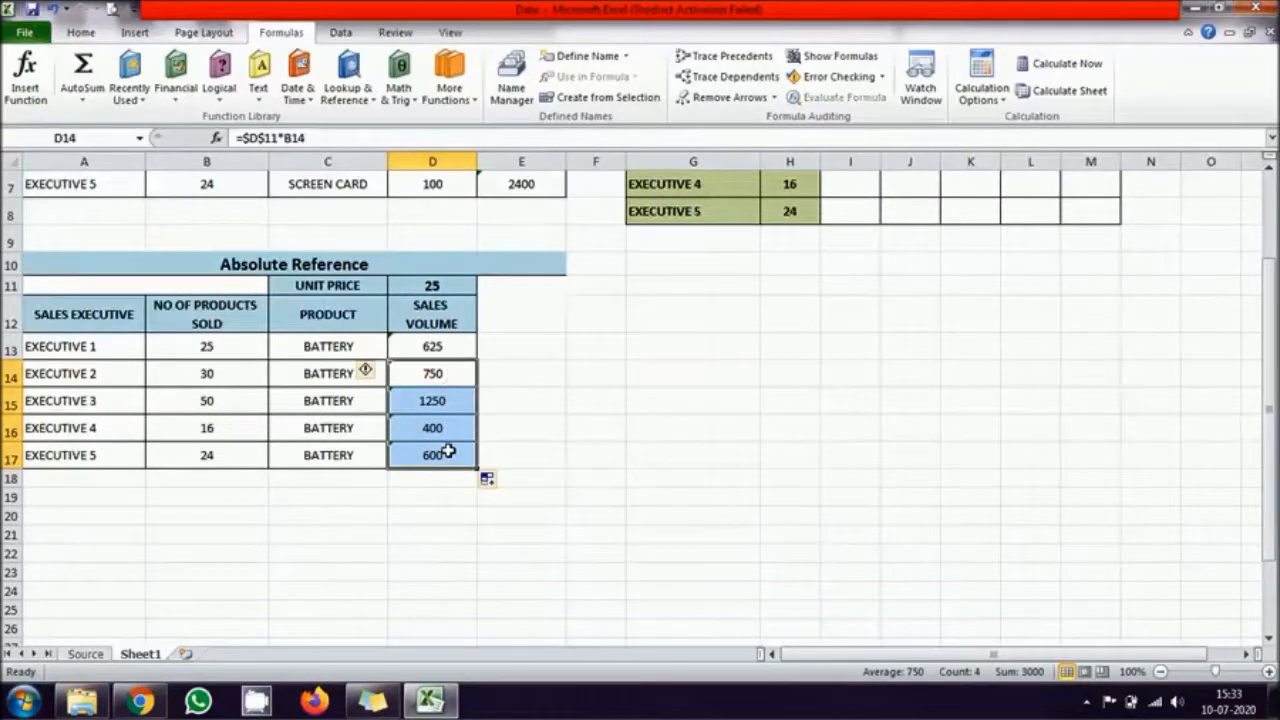
{"action": "key", "text": "Delete"}
Step: Strip the dollar signs from D13's formula and toggle the D11 reference to absolute, giving =$D$11*B13
{"action": "left_click", "coordinate": [437, 347]}
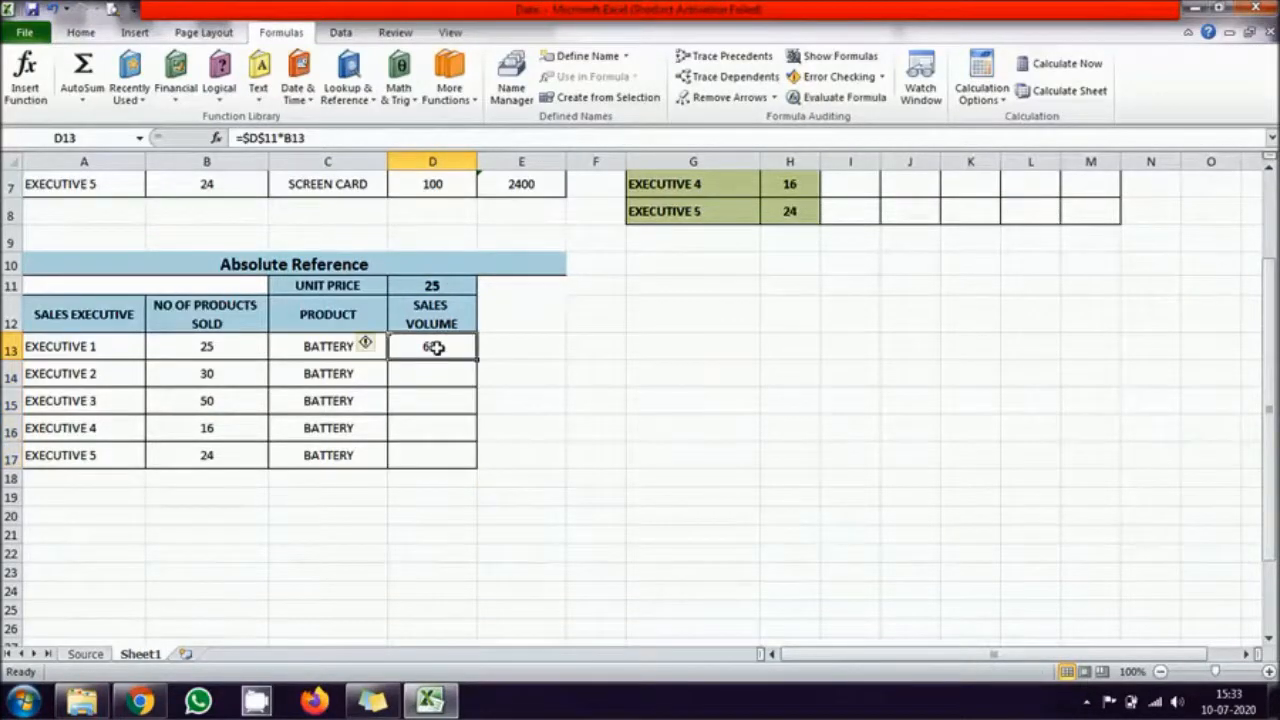
{"action": "left_click", "coordinate": [245, 137]}
{"action": "key", "text": "BackSpace"}
{"action": "left_click", "coordinate": [258, 136]}
{"action": "key", "text": "BackSpace"}
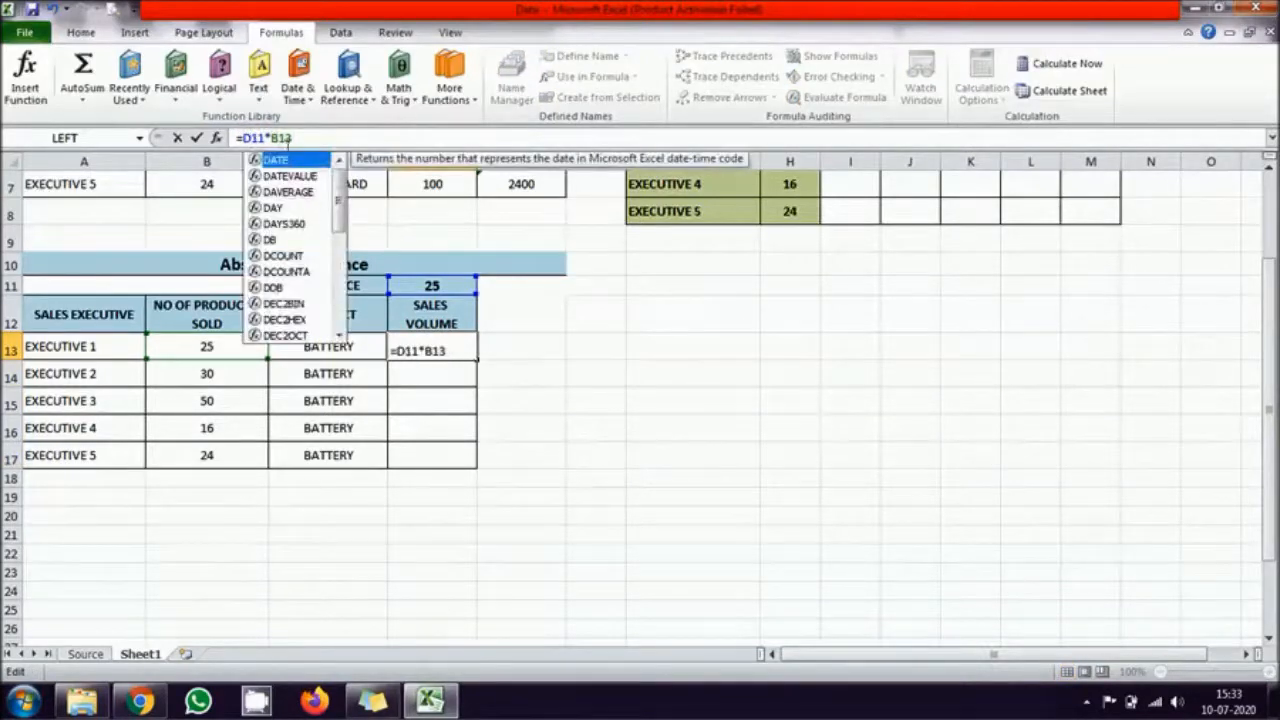
{"action": "left_click", "coordinate": [241, 137]}
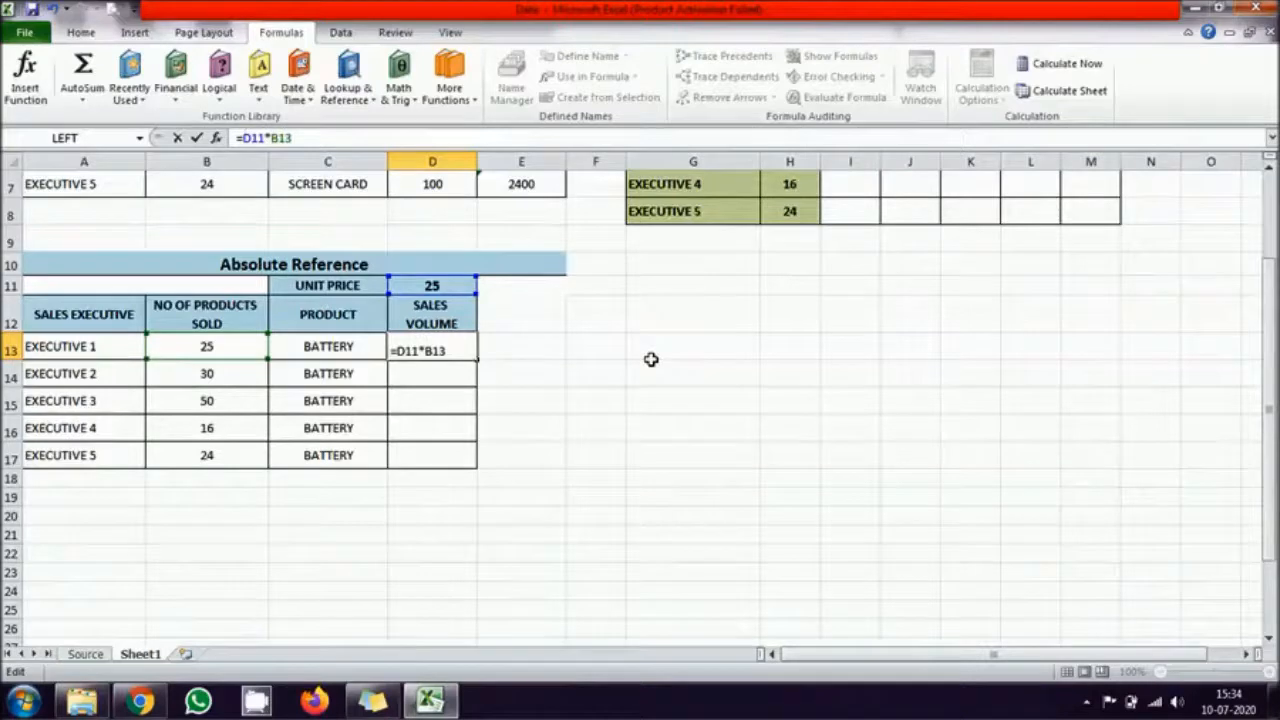
{"action": "key", "text": "F4"}
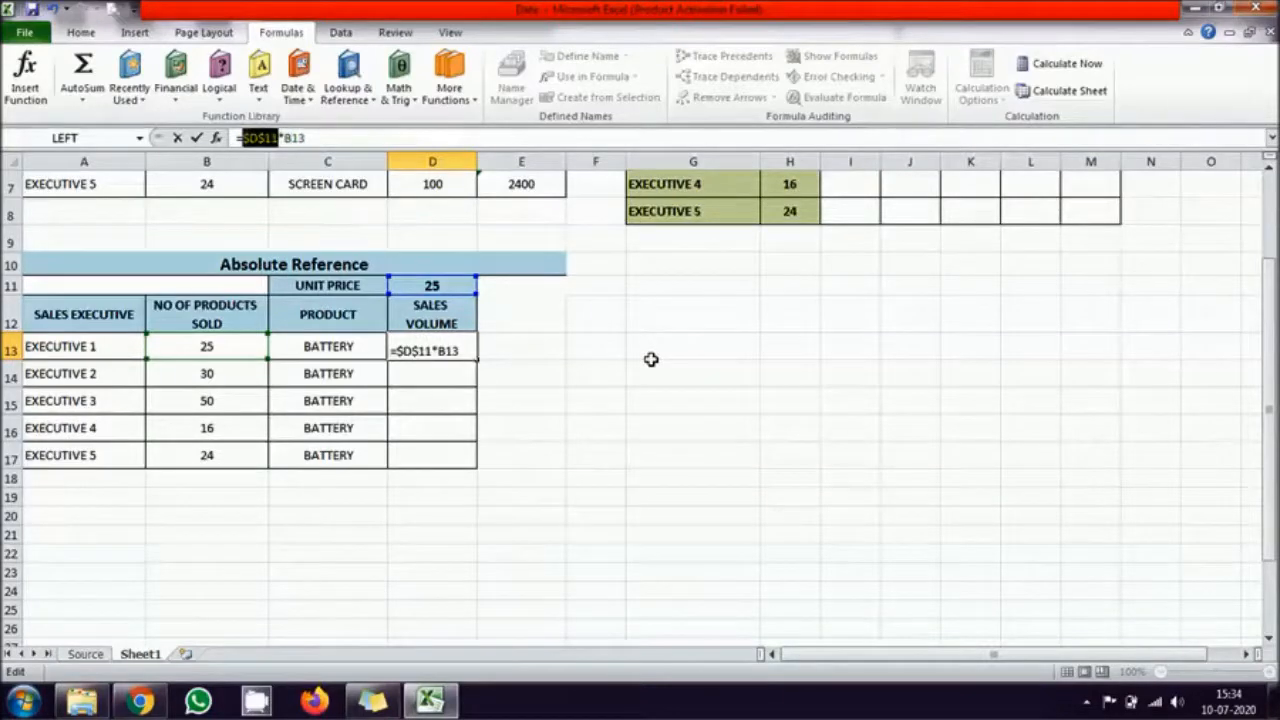
{"action": "key", "text": "ctrl+Return"}
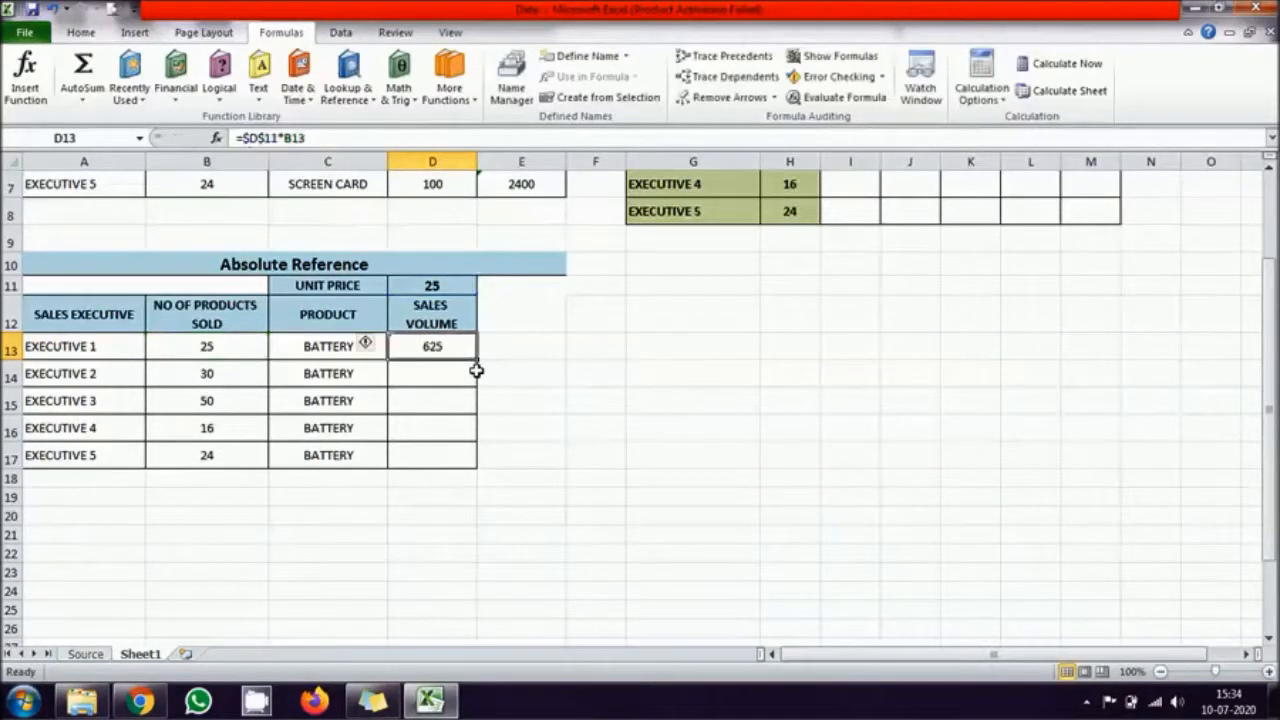
Step: Change D13's formula to the relative =D11*B13 once more and convert its unit price reference back to $D$11
{"action": "double_click", "coordinate": [450, 343]}
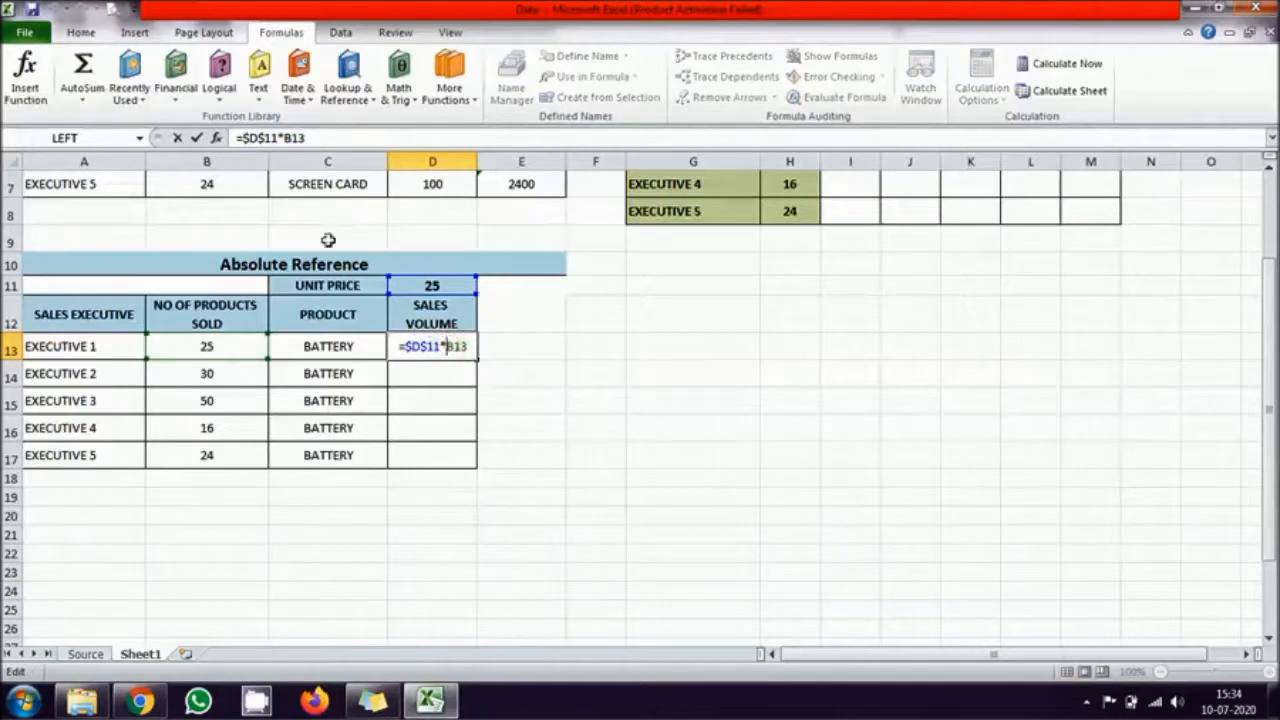
{"action": "left_click", "coordinate": [249, 137]}
{"action": "key", "text": "BackSpace"}
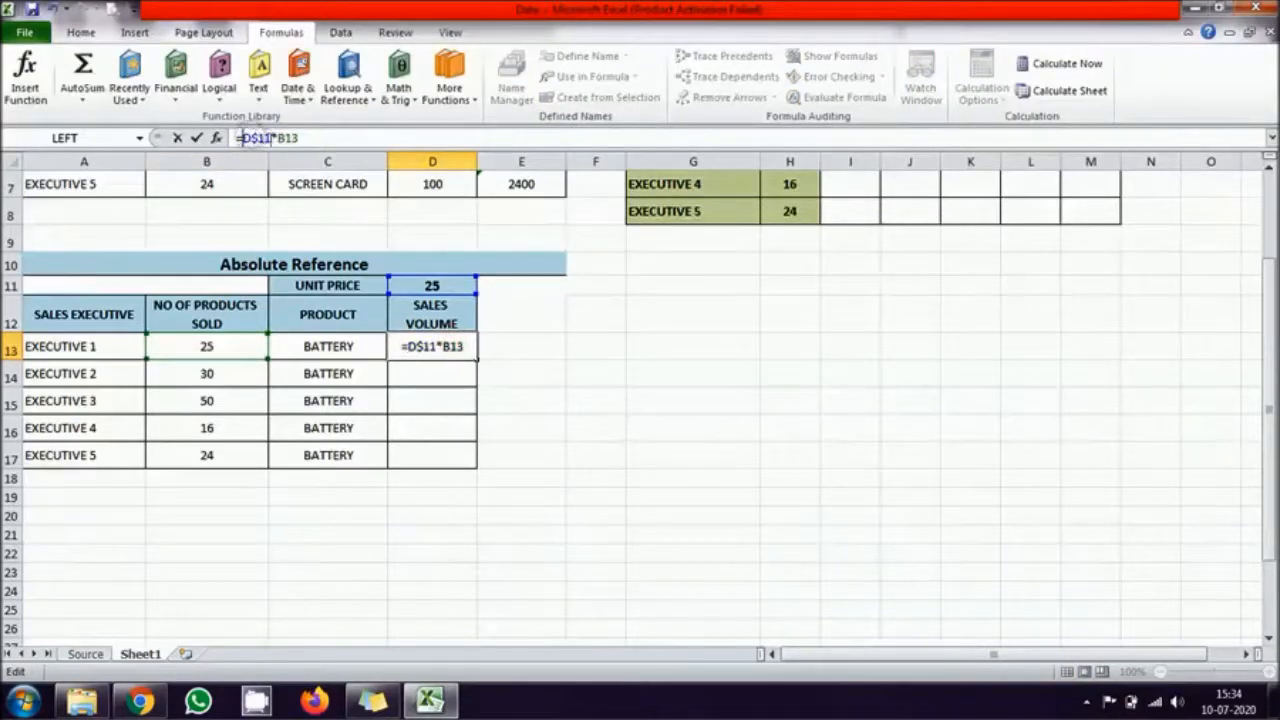
{"action": "left_click", "coordinate": [258, 137]}
{"action": "key", "text": "BackSpace"}
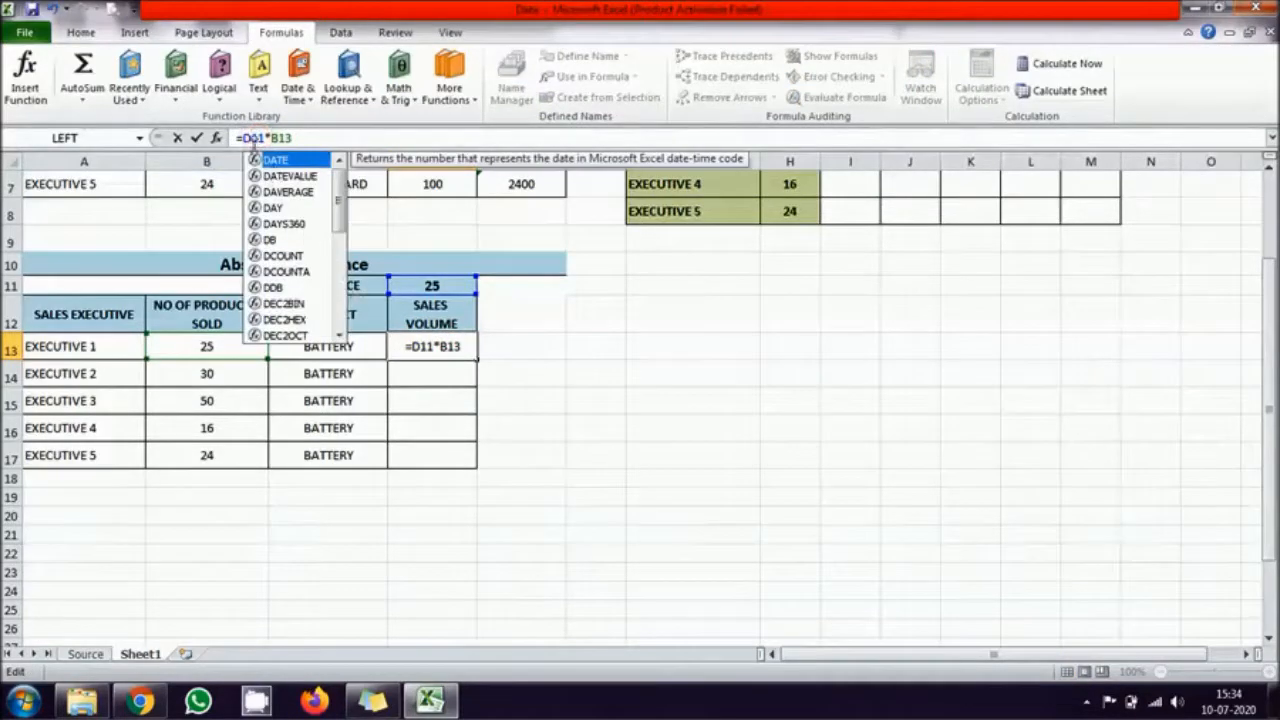
{"action": "double_click", "coordinate": [437, 348]}
{"action": "left_click", "coordinate": [421, 348]}
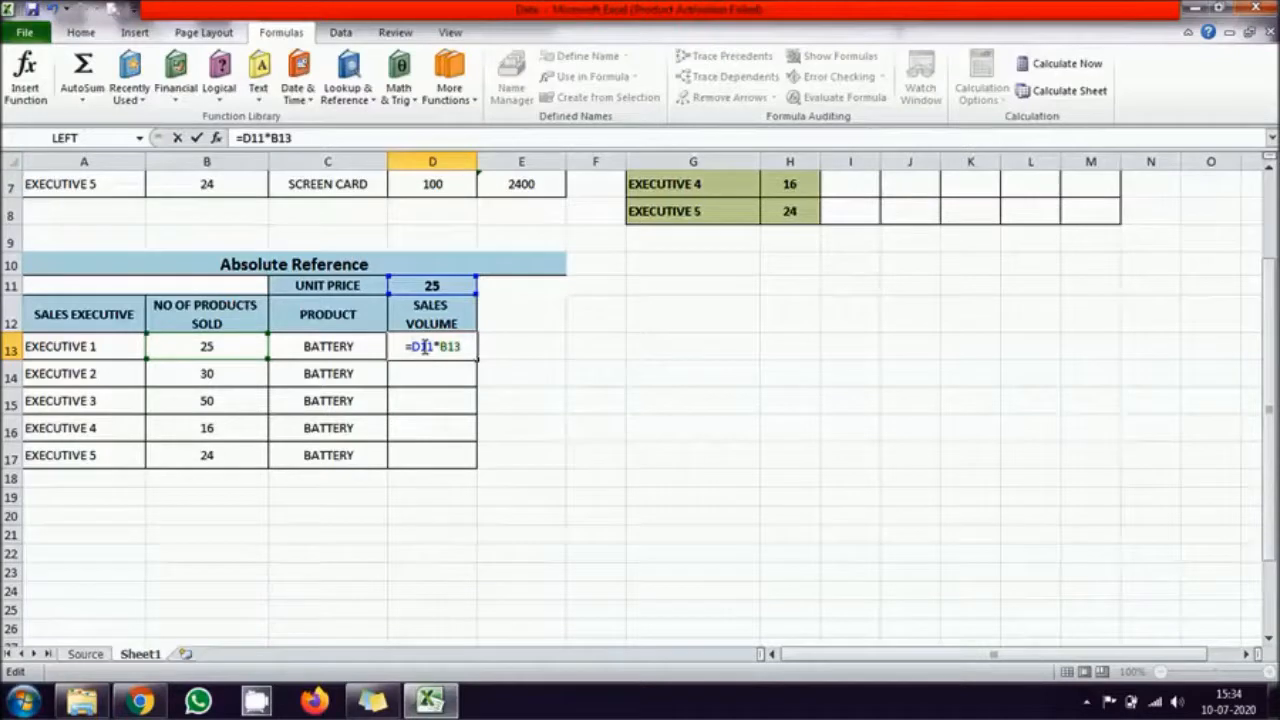
{"action": "key", "text": "F4"}
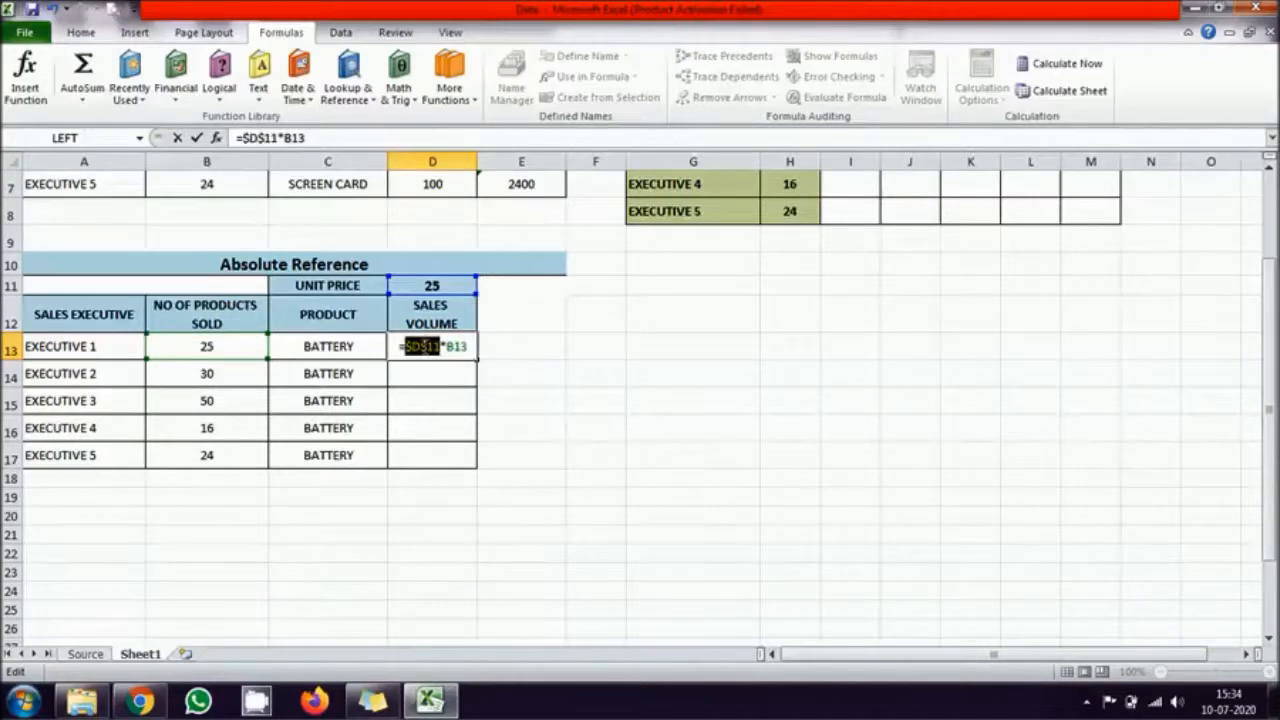
{"action": "key", "text": "ctrl+Return"}
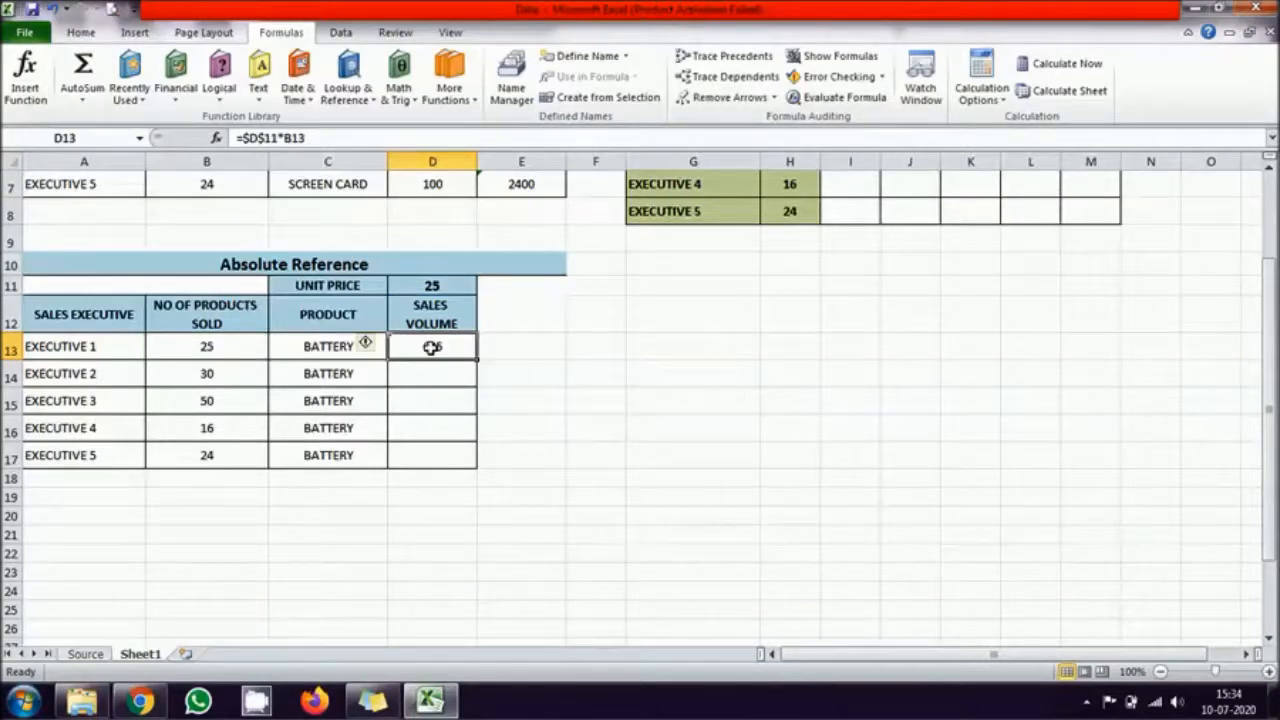
{"action": "double_click", "coordinate": [431, 347]}
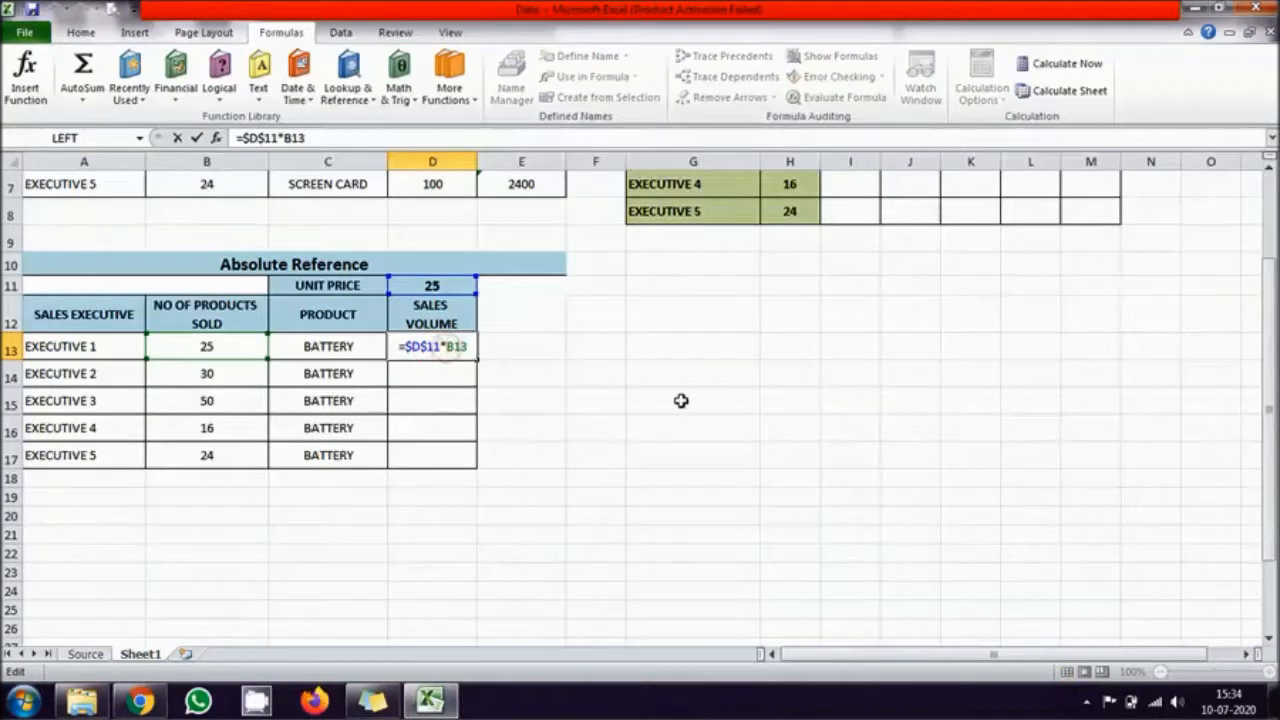
{"action": "key", "text": "F4"}
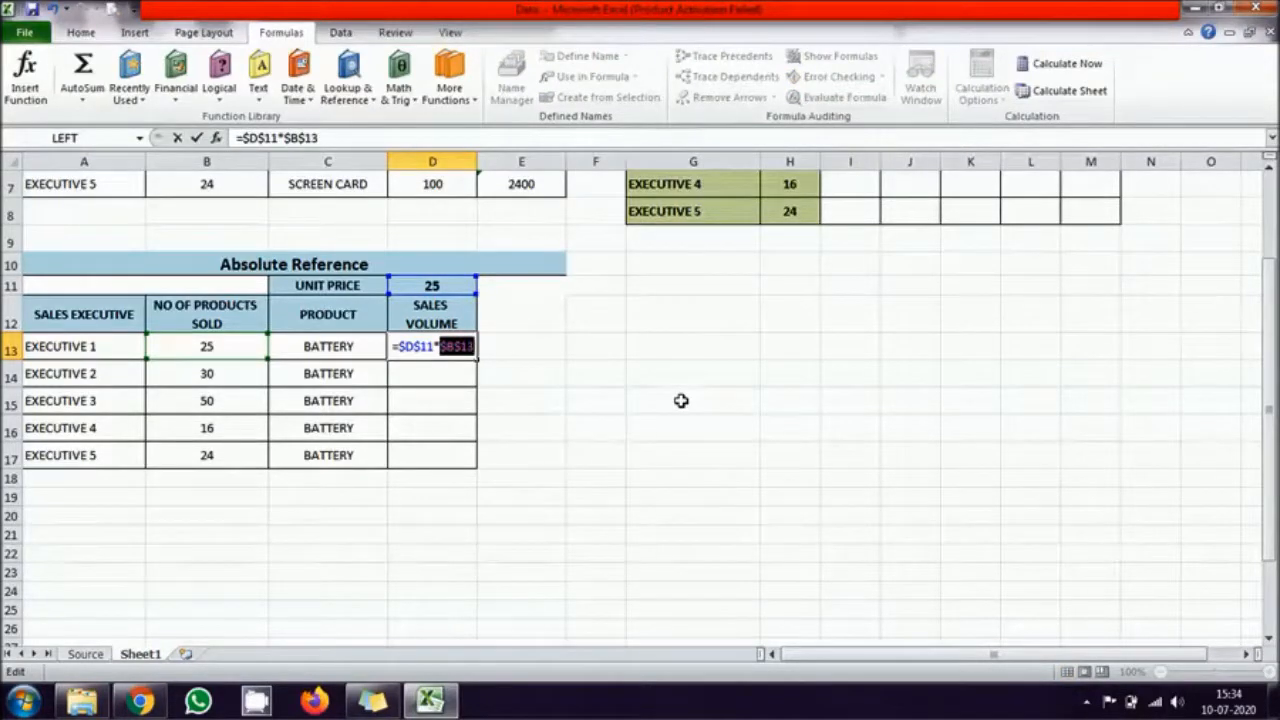
{"action": "key", "text": "Escape"}
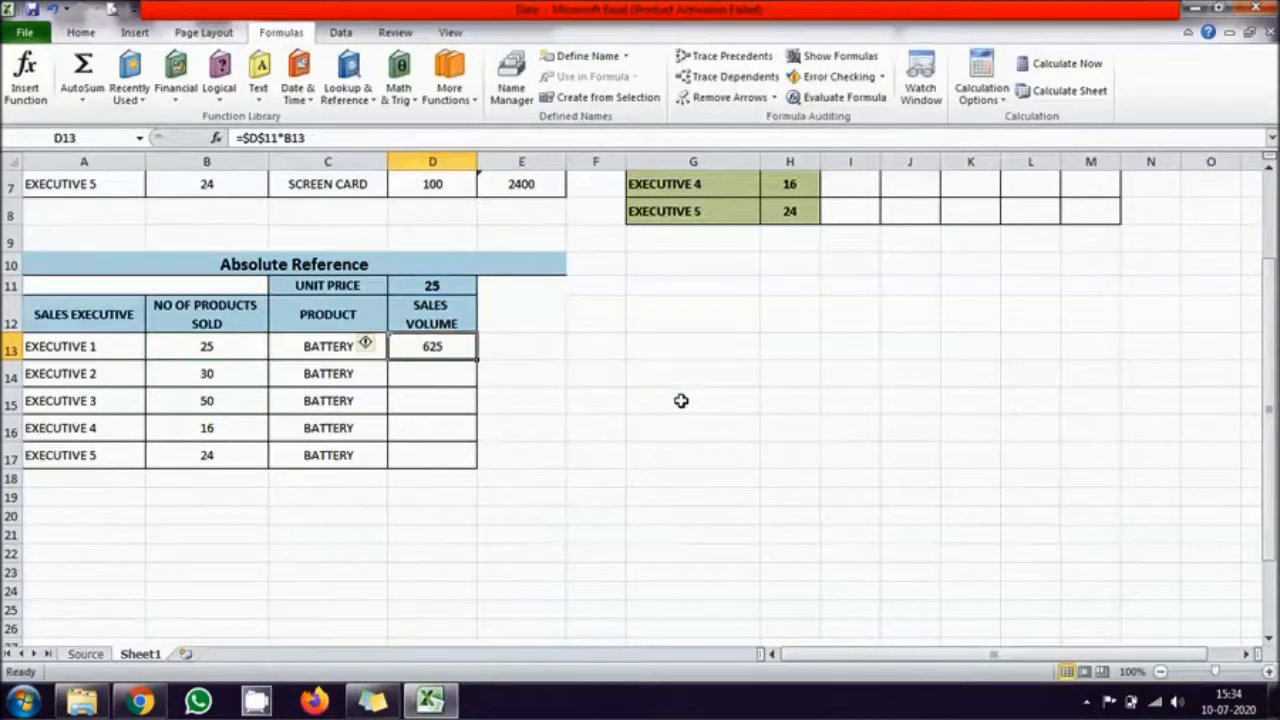
Step: Strip D13's formula back to the relative =D11*B13 and toggle its unit price reference to the absolute $D$11
{"action": "double_click", "coordinate": [453, 345]}
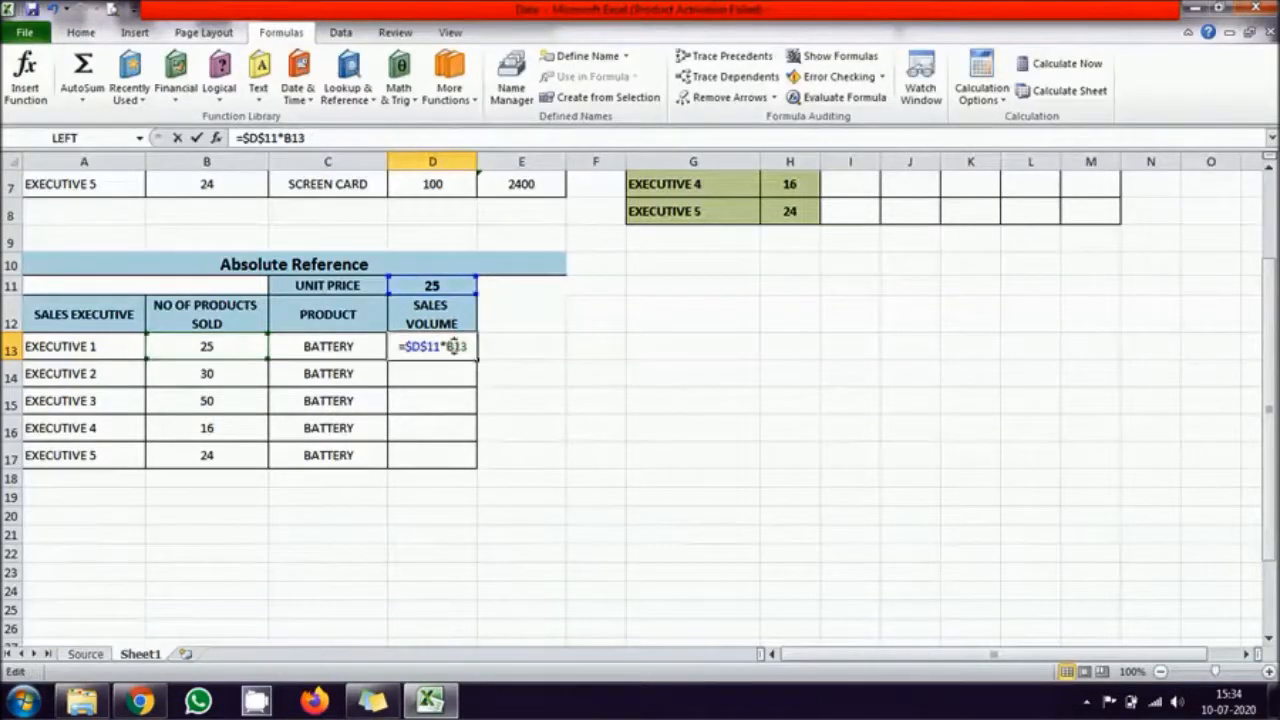
{"action": "left_click", "coordinate": [410, 346]}
{"action": "key", "text": "BackSpace"}
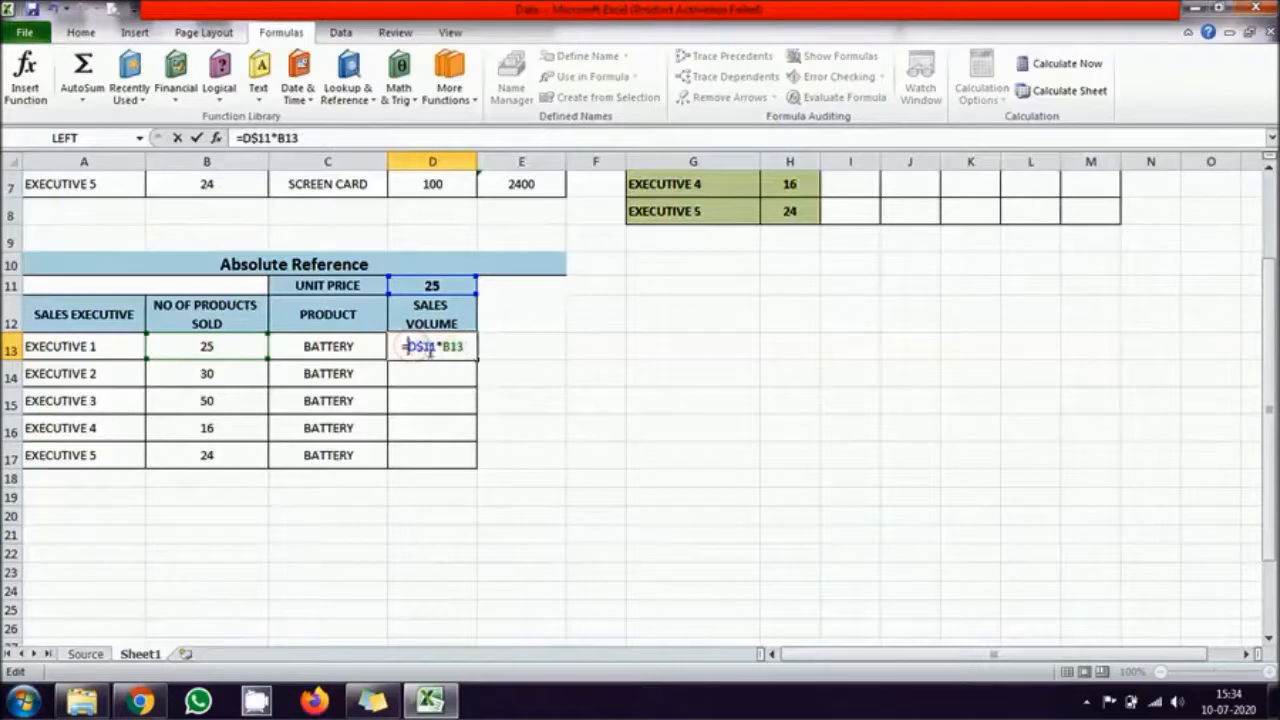
{"action": "key", "text": "Delete"}
{"action": "key", "text": "Delete"}
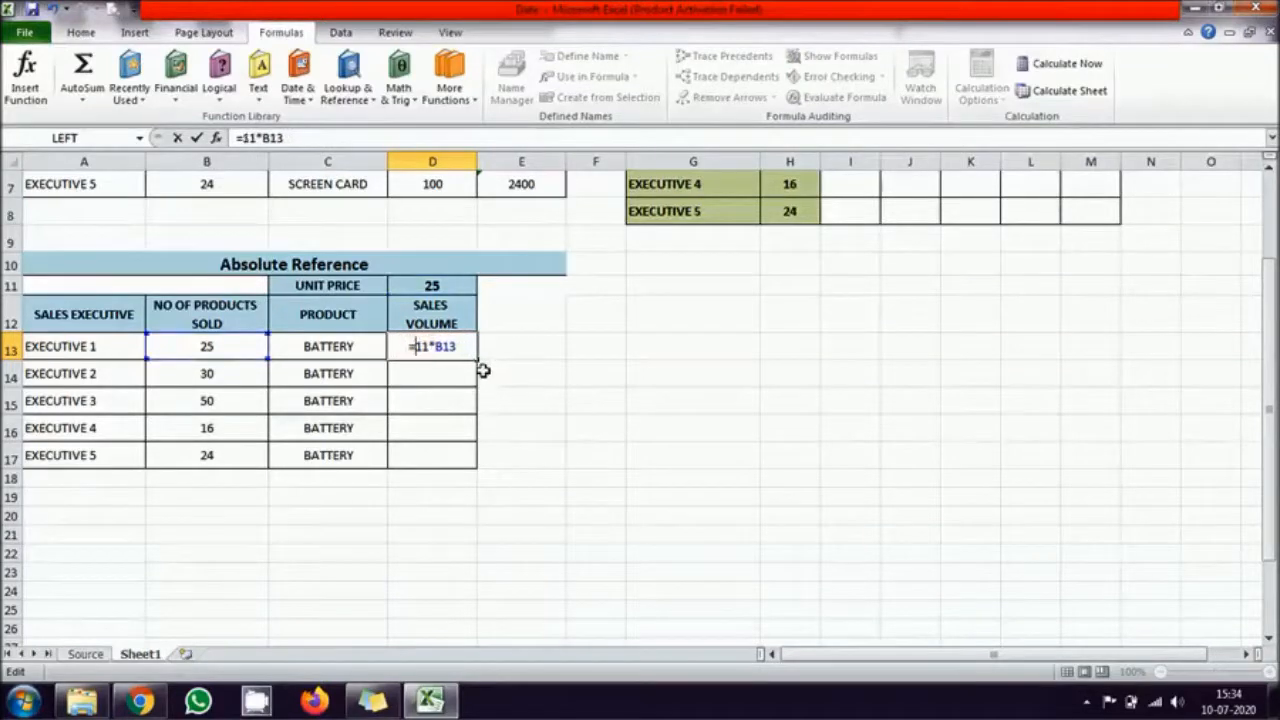
{"action": "type", "text": "D"}
{"action": "left_click", "coordinate": [413, 346]}
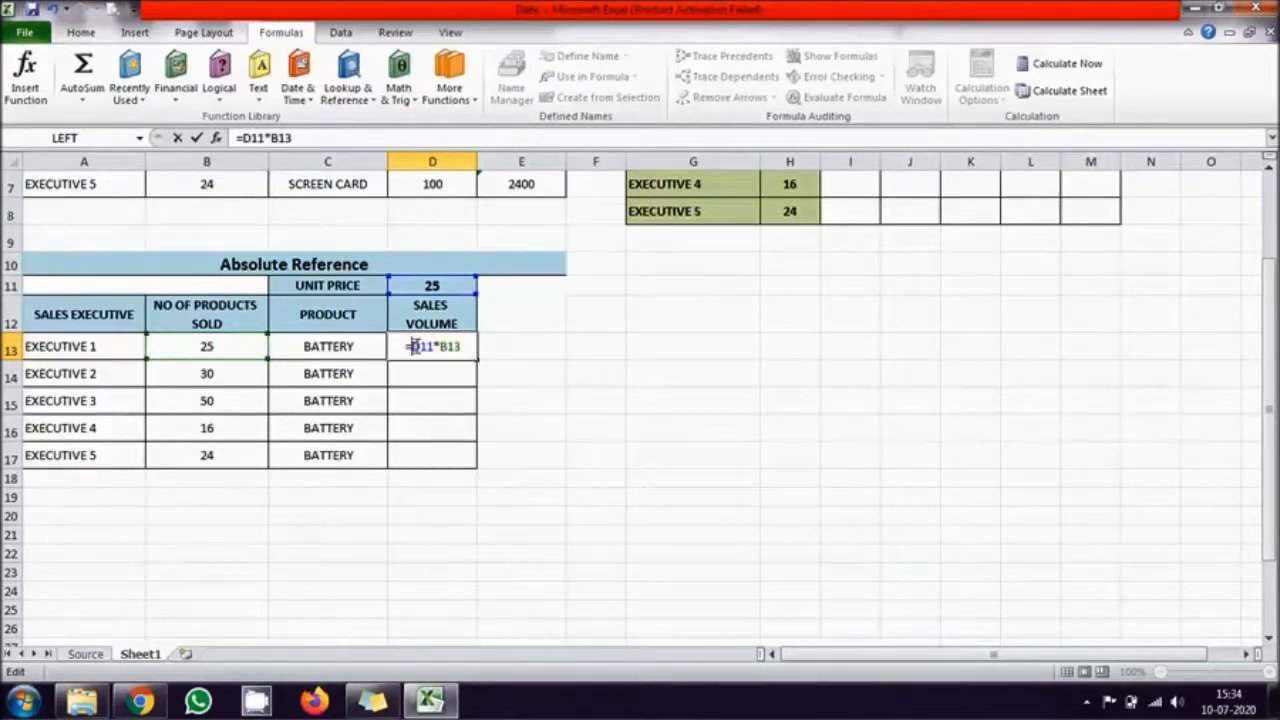
{"action": "key", "text": "F4"}
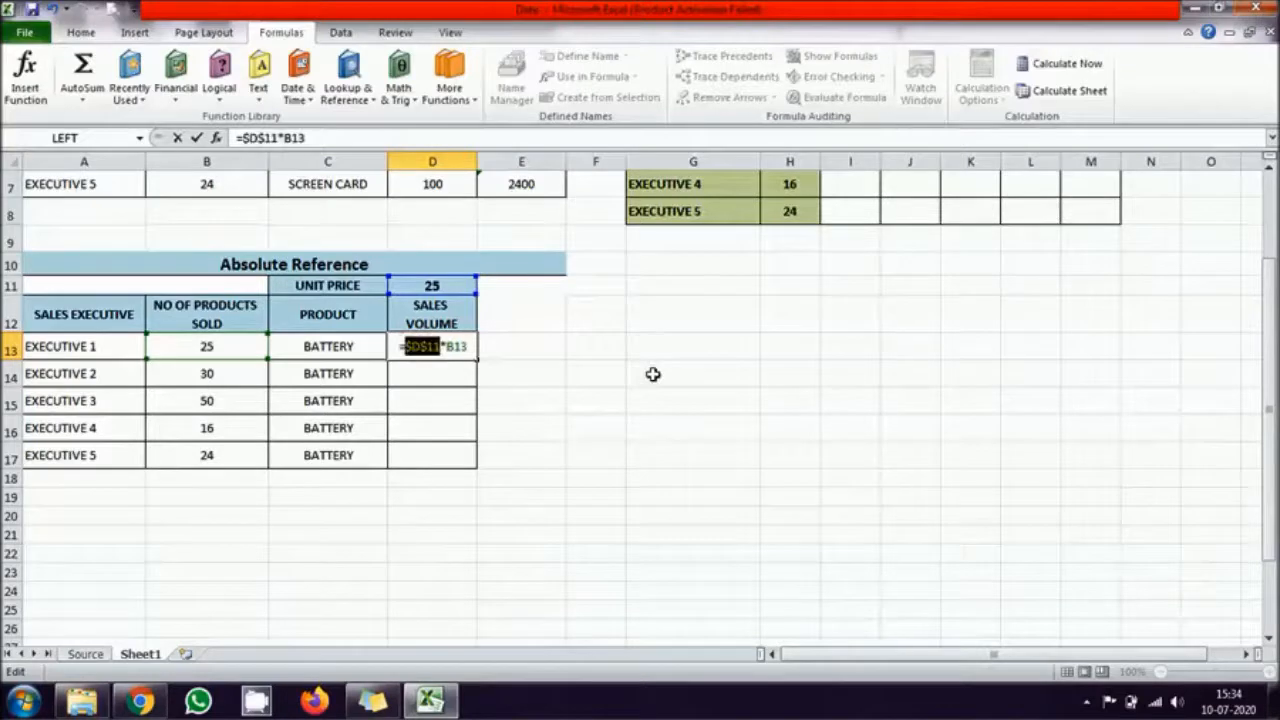
{"action": "key", "text": "Return"}
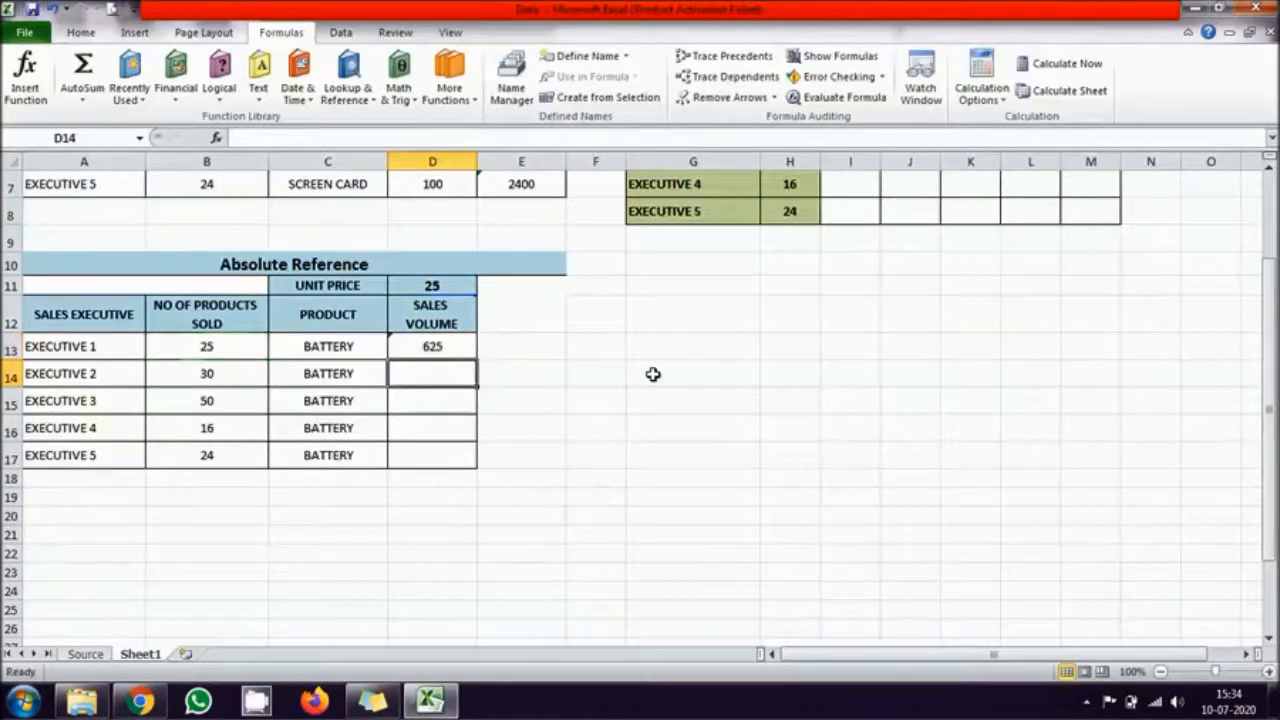
Step: Fill the Sales Volume formula from D13 down to D17
{"action": "left_click", "coordinate": [430, 347]}
{"action": "double_click", "coordinate": [476, 359]}
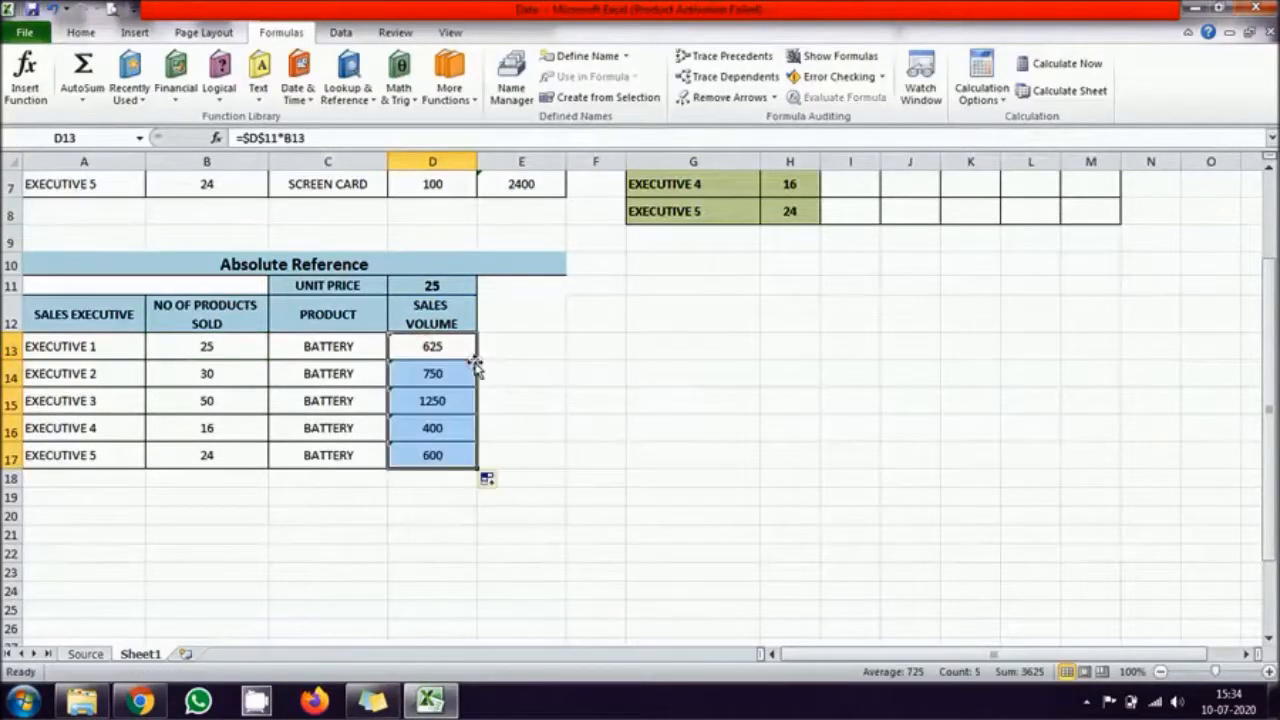
{"action": "left_click", "coordinate": [729, 486]}
Step: Extend the formula from D17 down to D23 and inspect which cells D23's formula references
{"action": "left_click", "coordinate": [453, 456]}
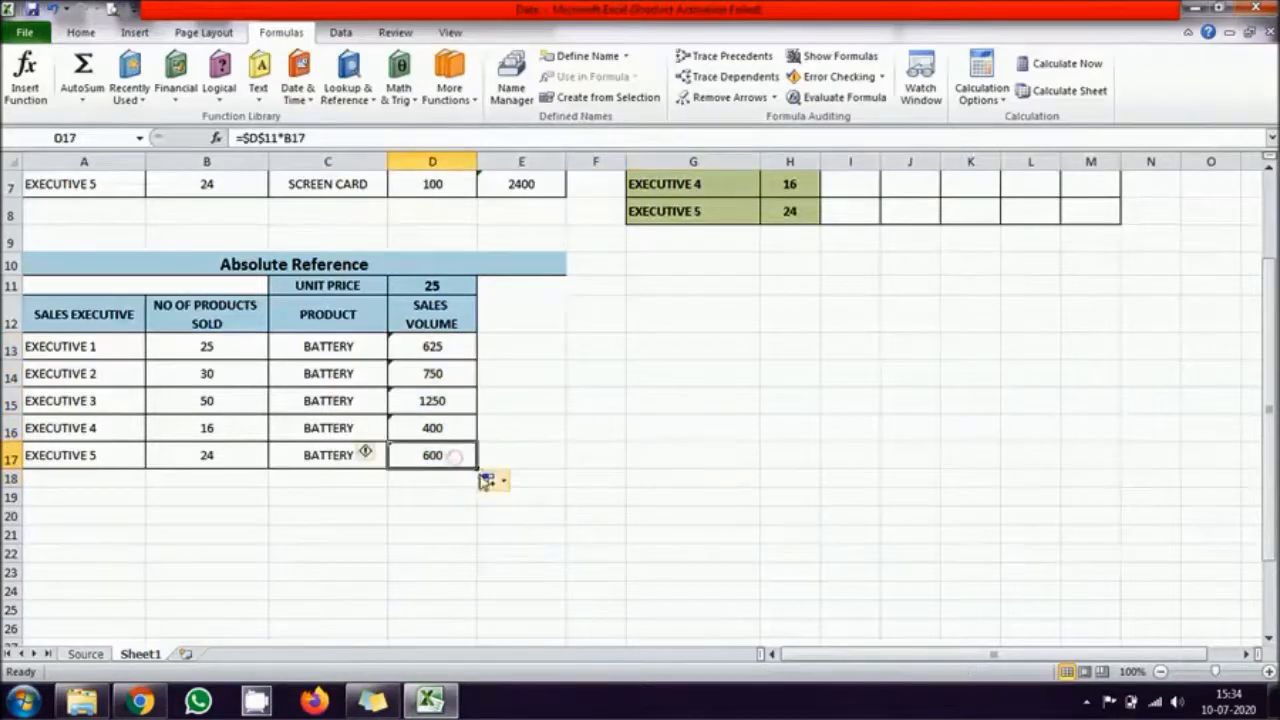
{"action": "left_click_drag", "start_coordinate": [476, 468], "coordinate": [478, 582]}
{"action": "double_click", "coordinate": [459, 572]}
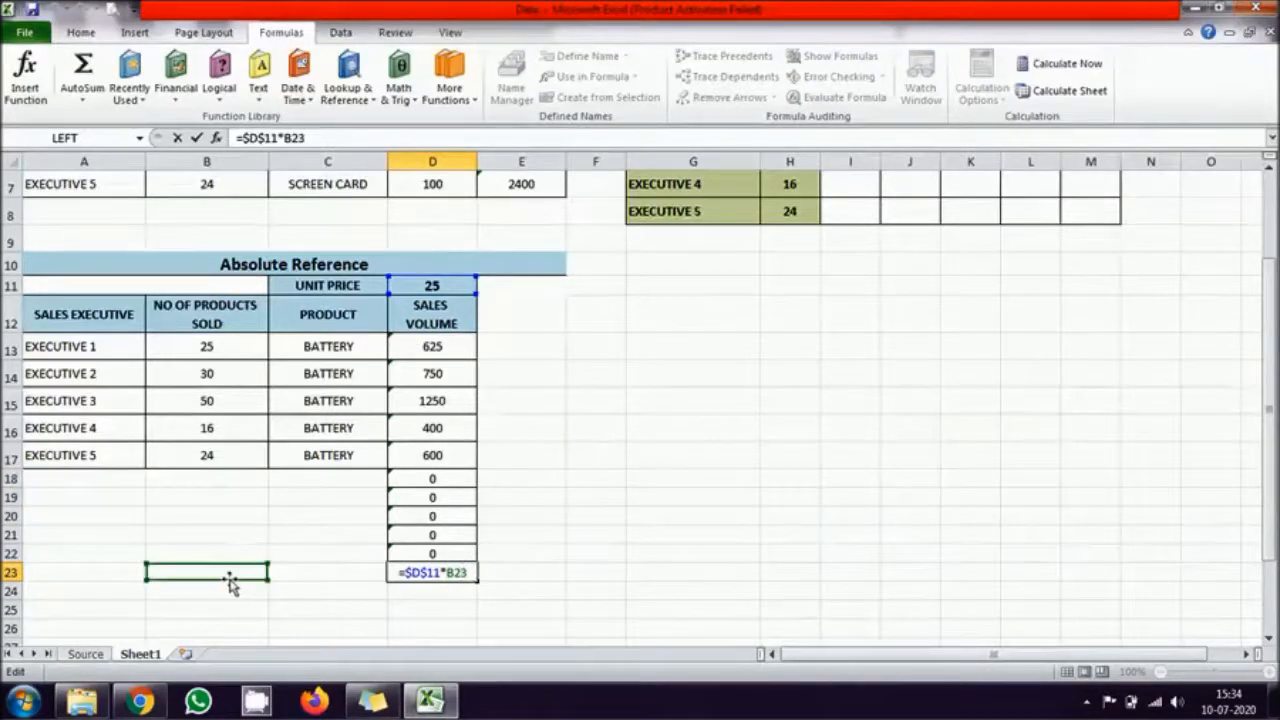
{"action": "key", "text": "Escape"}
Step: Delete rows 18 to 23 holding the extra formulas below the Absolute Reference table
{"action": "left_click", "coordinate": [10, 478]}
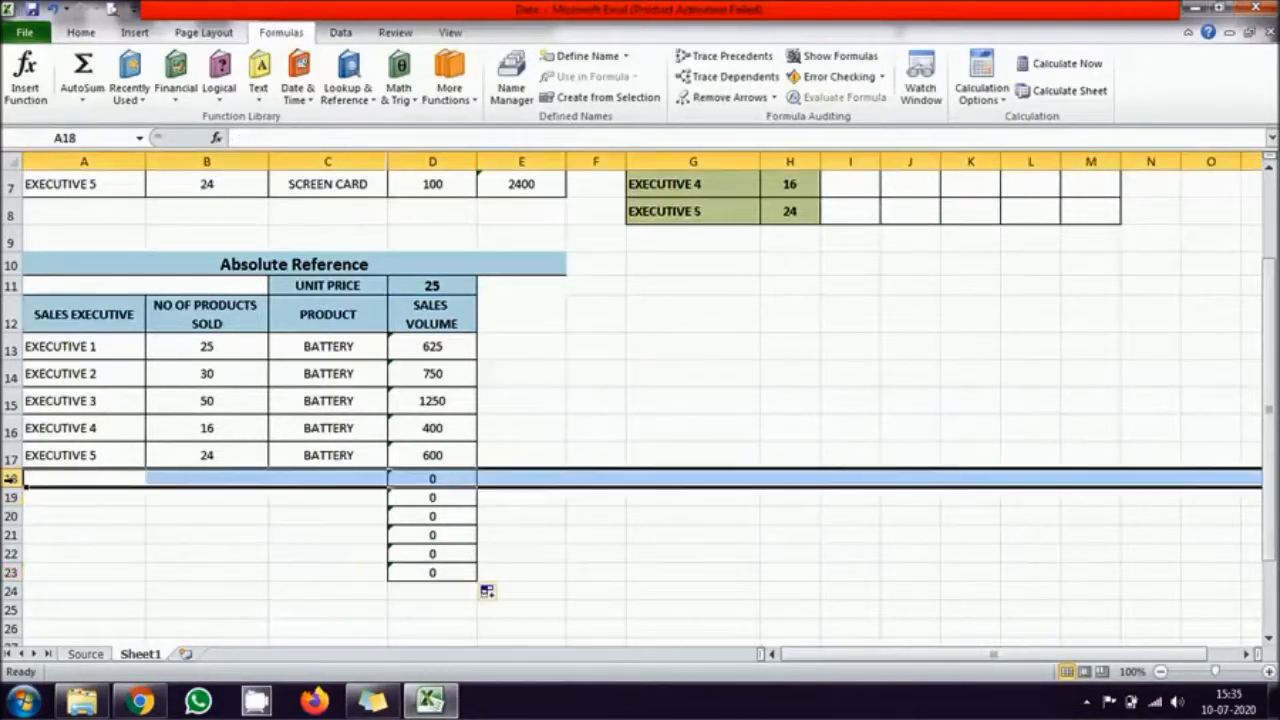
{"action": "key", "text": "ctrl+minus"}
{"action": "key", "text": "ctrl+minus"}
{"action": "key", "text": "ctrl+minus"}
{"action": "key", "text": "ctrl+minus"}
{"action": "key", "text": "ctrl+minus"}
{"action": "key", "text": "ctrl+minus"}
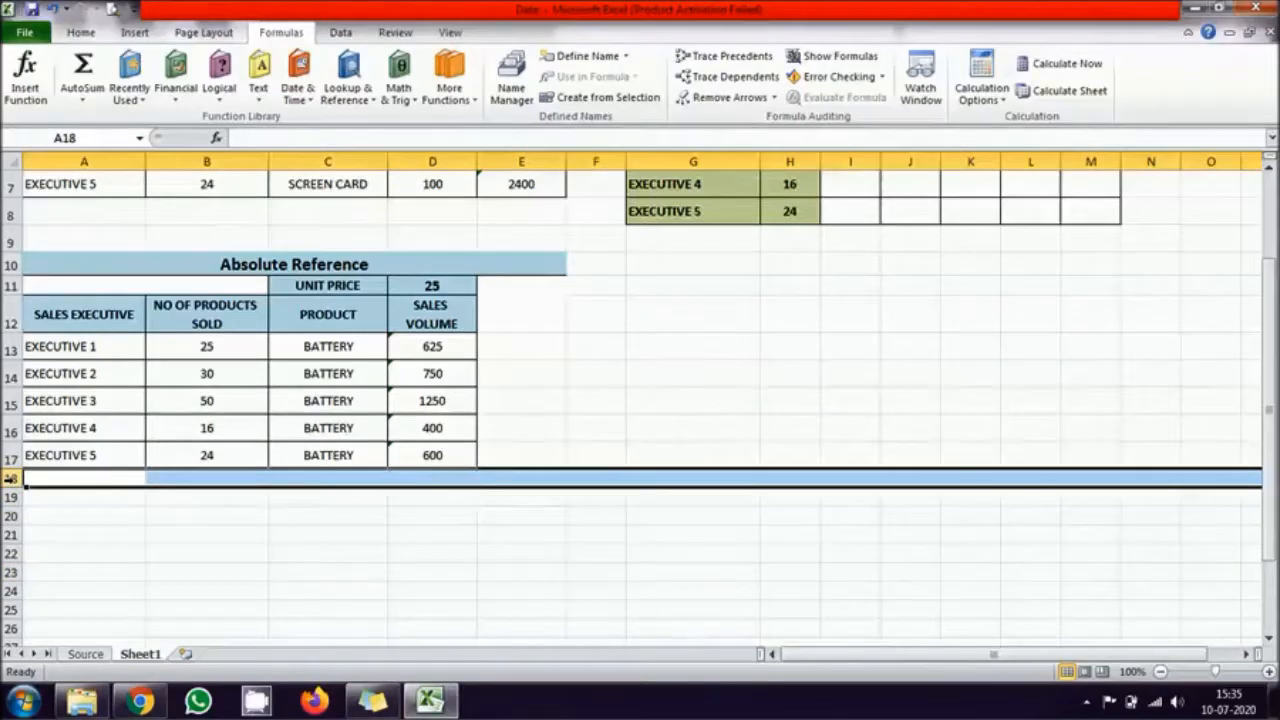
{"action": "left_click", "coordinate": [663, 571]}
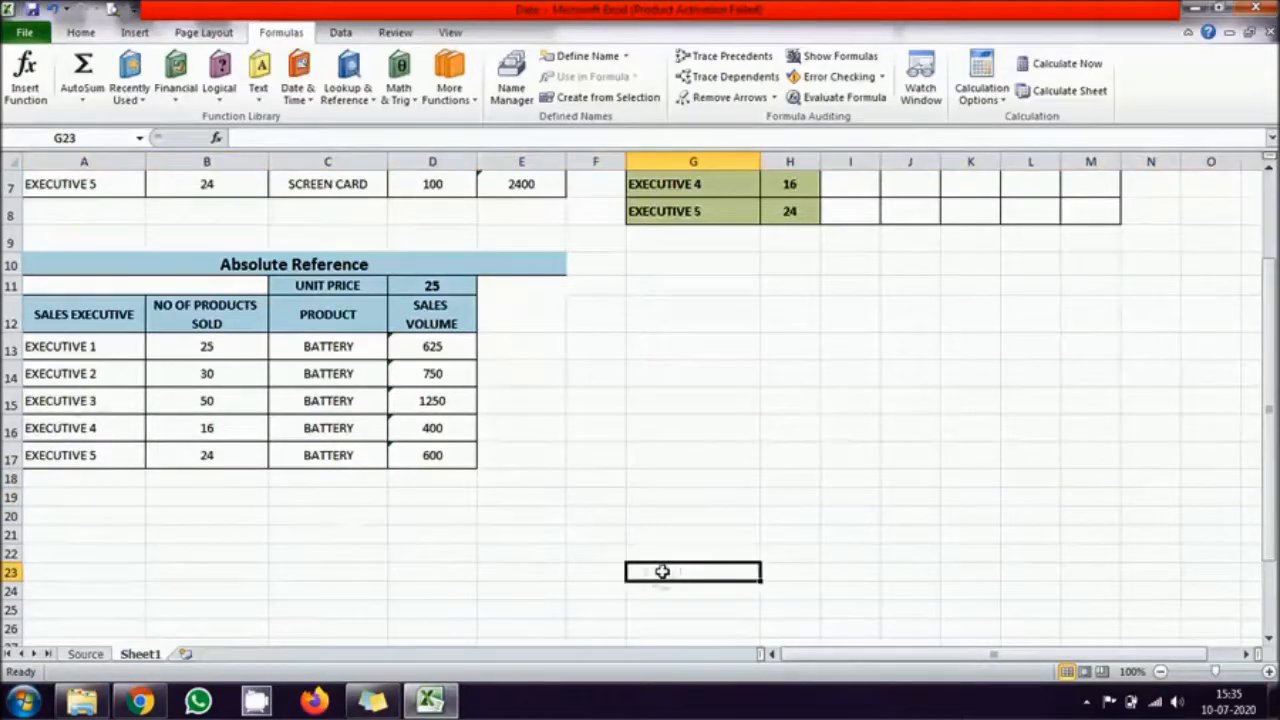
Step: Review the Mixed Reference table's executives, Product Sold values, Cost in Rs. headers and empty result grid I4:M8
{"action": "scroll", "coordinate": [662, 571], "scroll_direction": "up", "scroll_amount": 2}
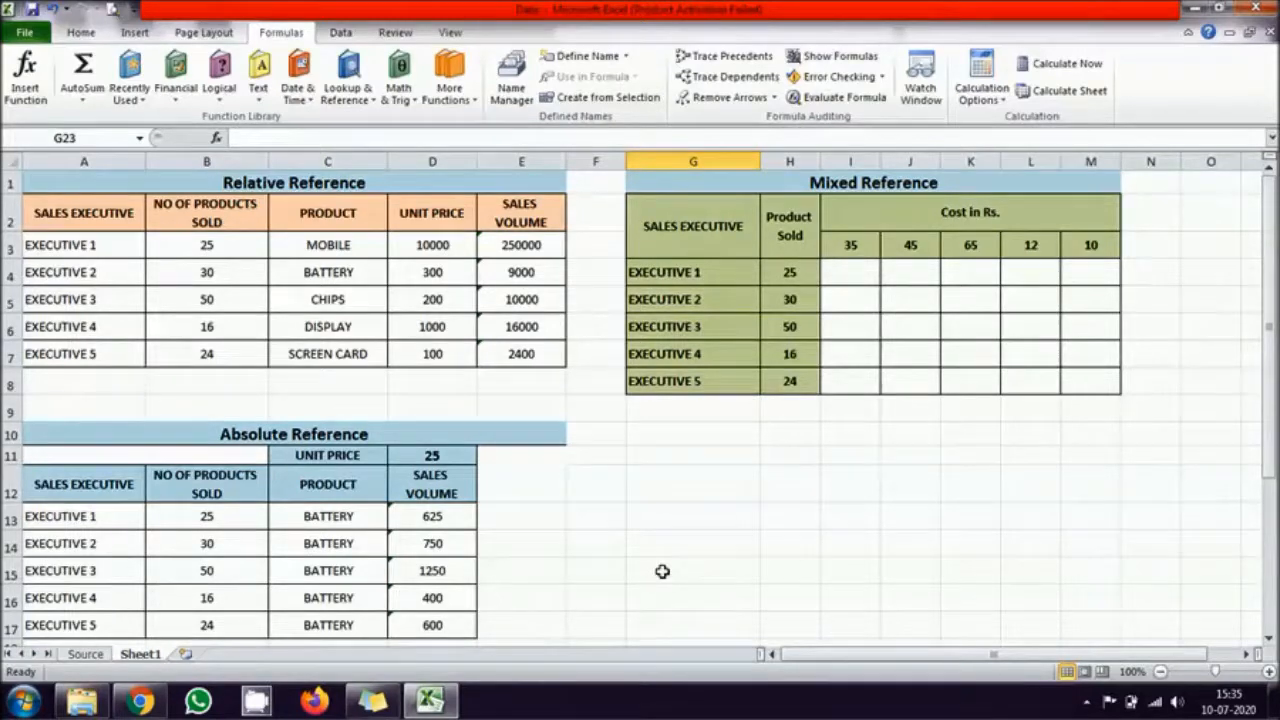
{"action": "left_click_drag", "start_coordinate": [703, 268], "coordinate": [698, 378]}
{"action": "left_click_drag", "start_coordinate": [809, 271], "coordinate": [798, 387]}
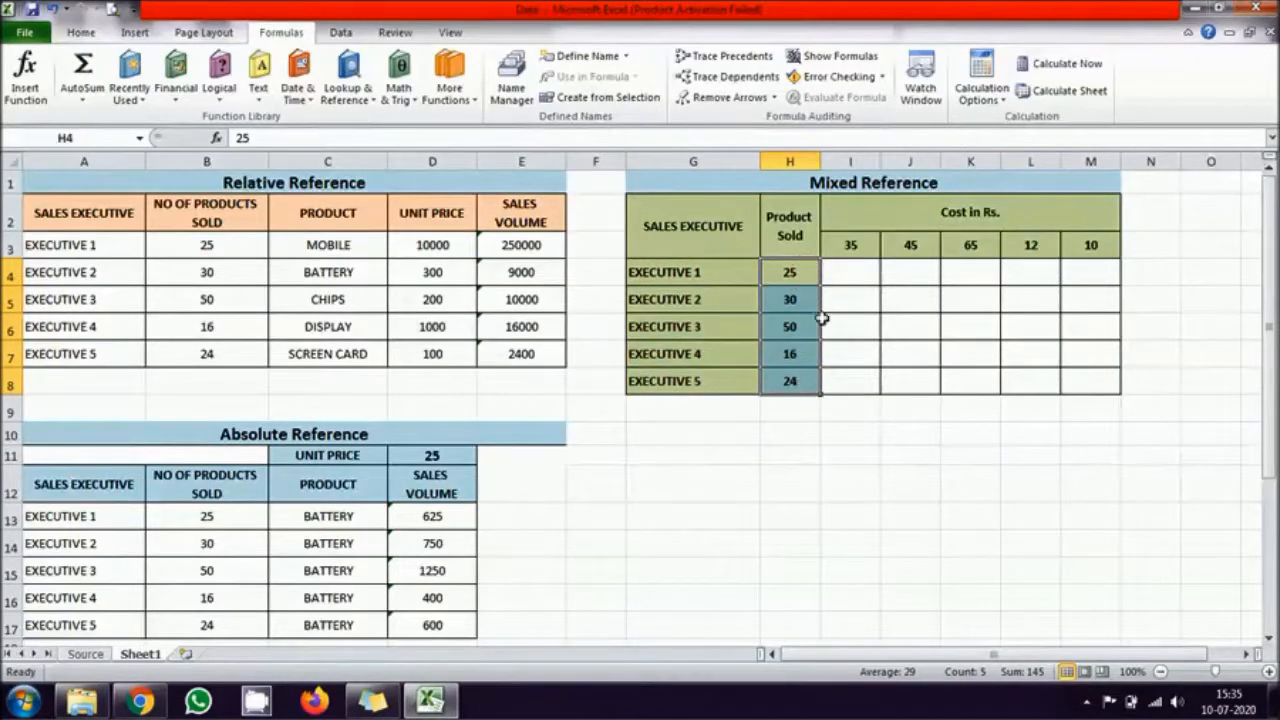
{"action": "left_click_drag", "start_coordinate": [849, 249], "coordinate": [1080, 240]}
{"action": "left_click_drag", "start_coordinate": [846, 263], "coordinate": [1095, 385]}
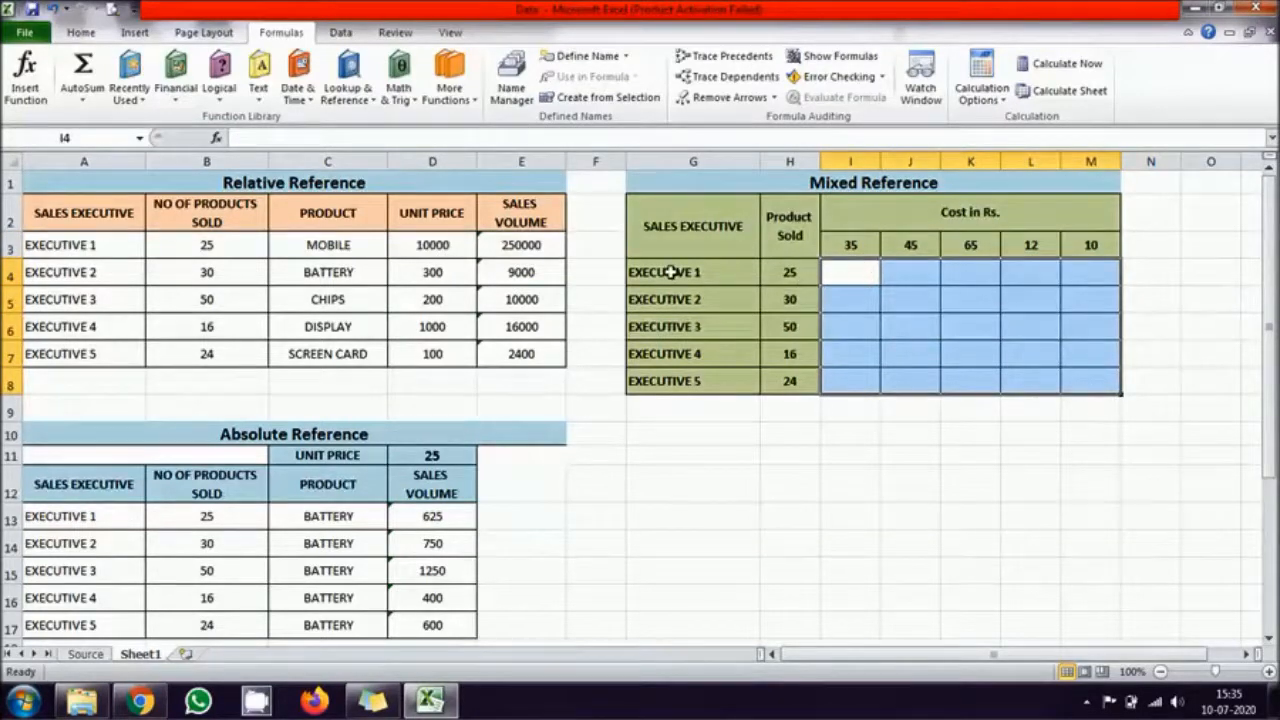
Step: Trace how Executive 1's Product Sold value pairs with each cost from I3 to M3 across the result grid
{"action": "left_click", "coordinate": [670, 272]}
{"action": "left_click", "coordinate": [865, 244]}
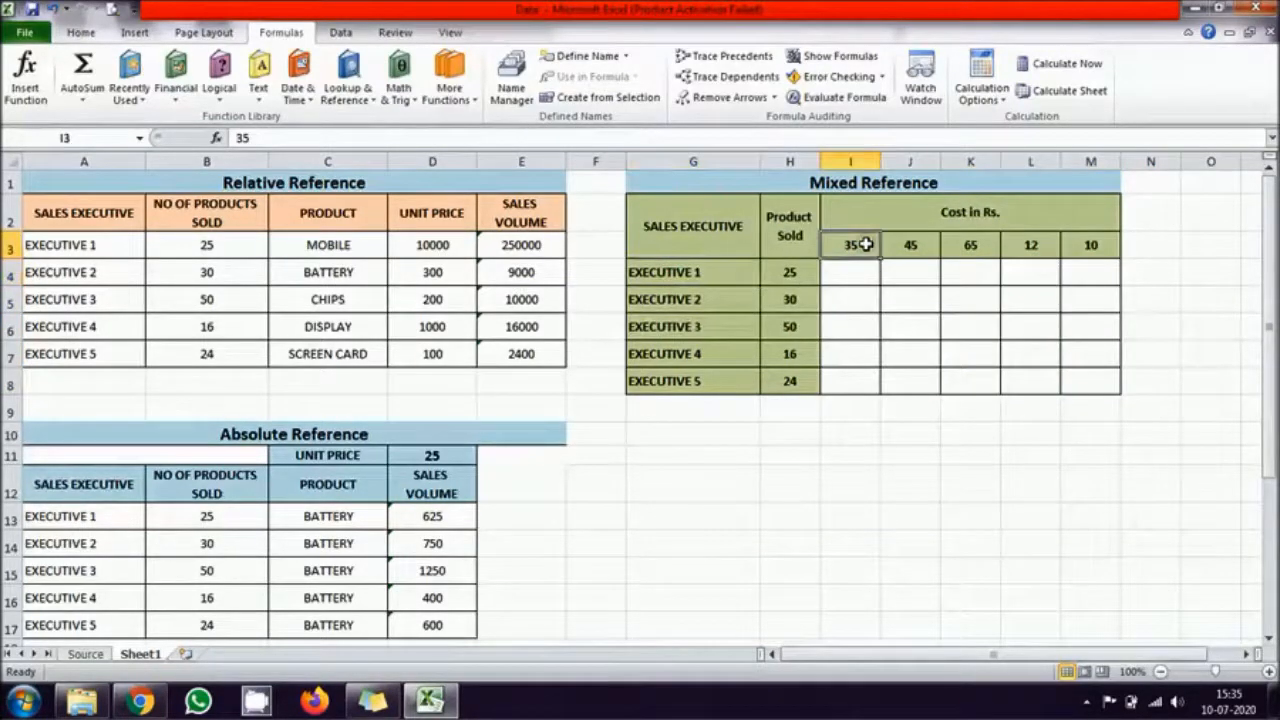
{"action": "left_click", "coordinate": [785, 273]}
{"action": "left_click", "coordinate": [910, 244]}
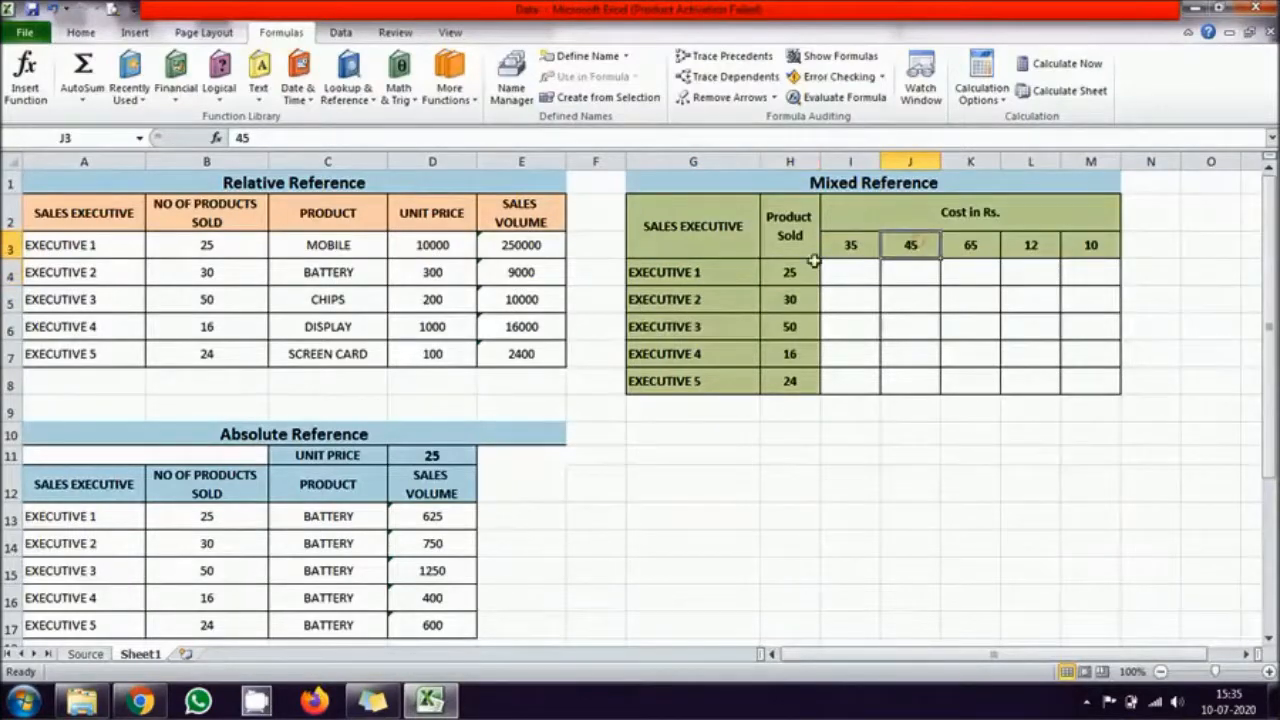
{"action": "left_click", "coordinate": [785, 272]}
{"action": "left_click", "coordinate": [958, 249]}
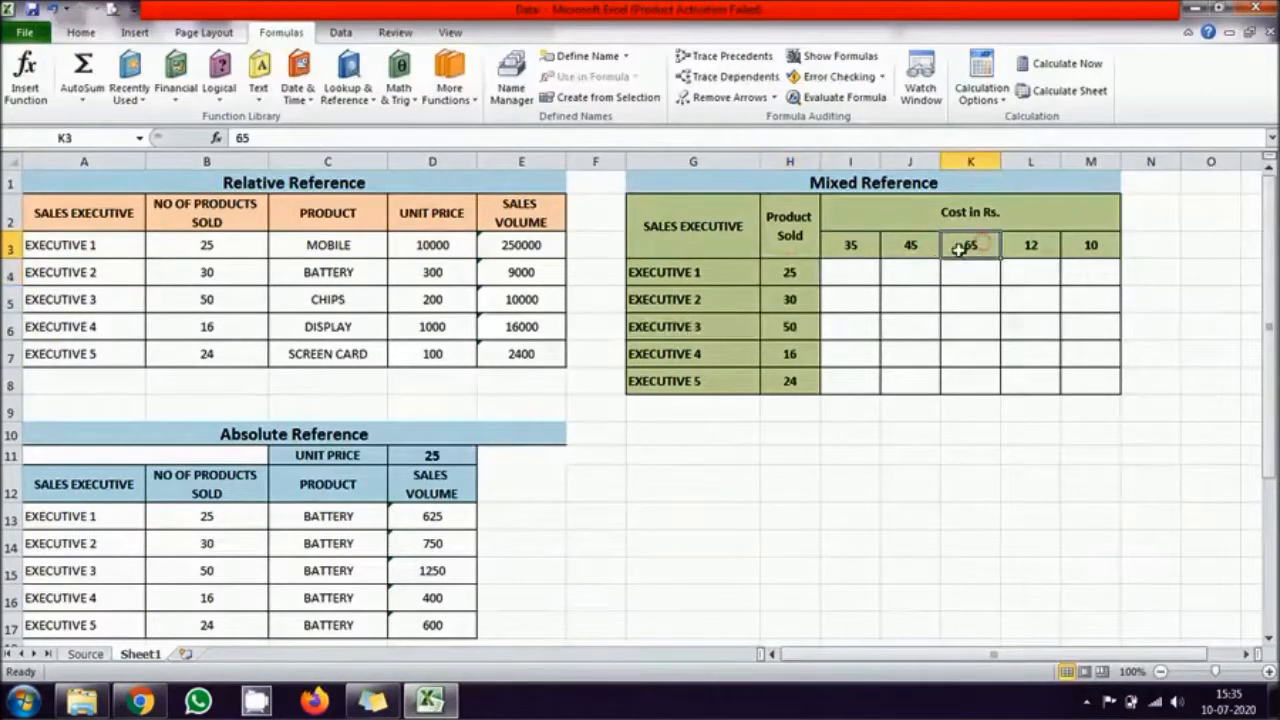
{"action": "left_click", "coordinate": [787, 272]}
{"action": "left_click", "coordinate": [1052, 244]}
{"action": "left_click", "coordinate": [785, 272]}
{"action": "left_click", "coordinate": [1090, 242]}
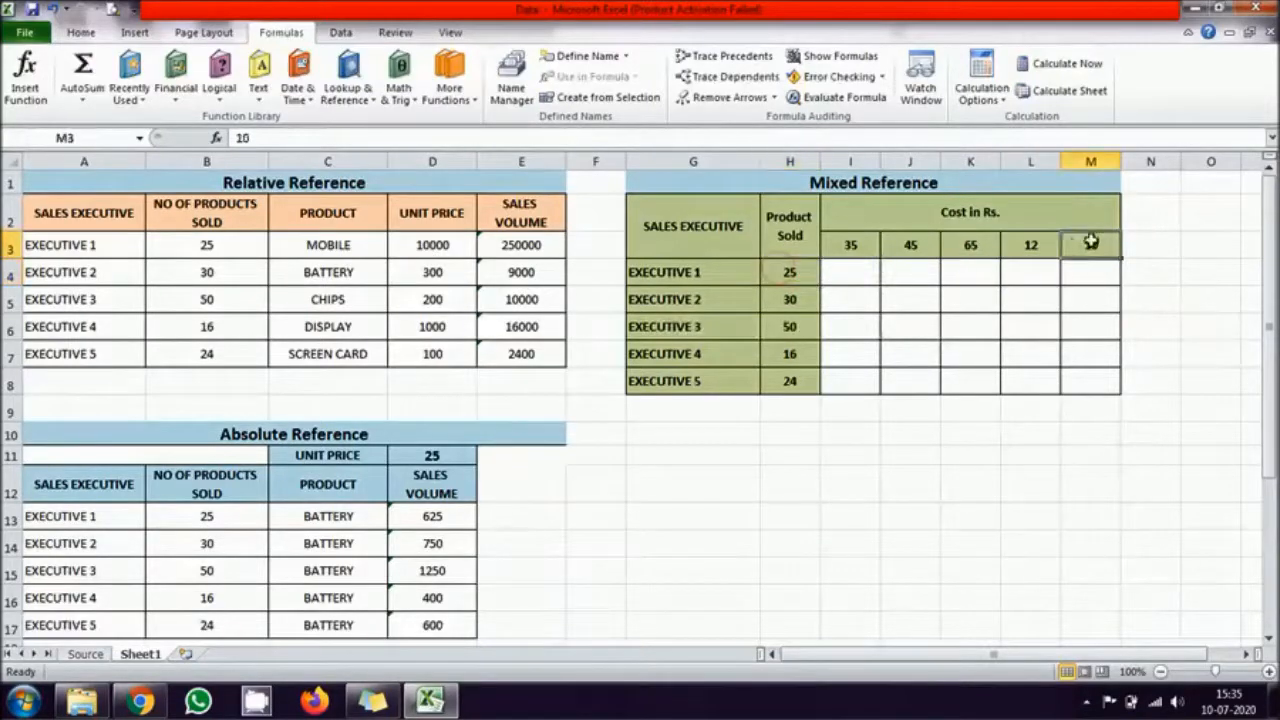
{"action": "left_click", "coordinate": [806, 273]}
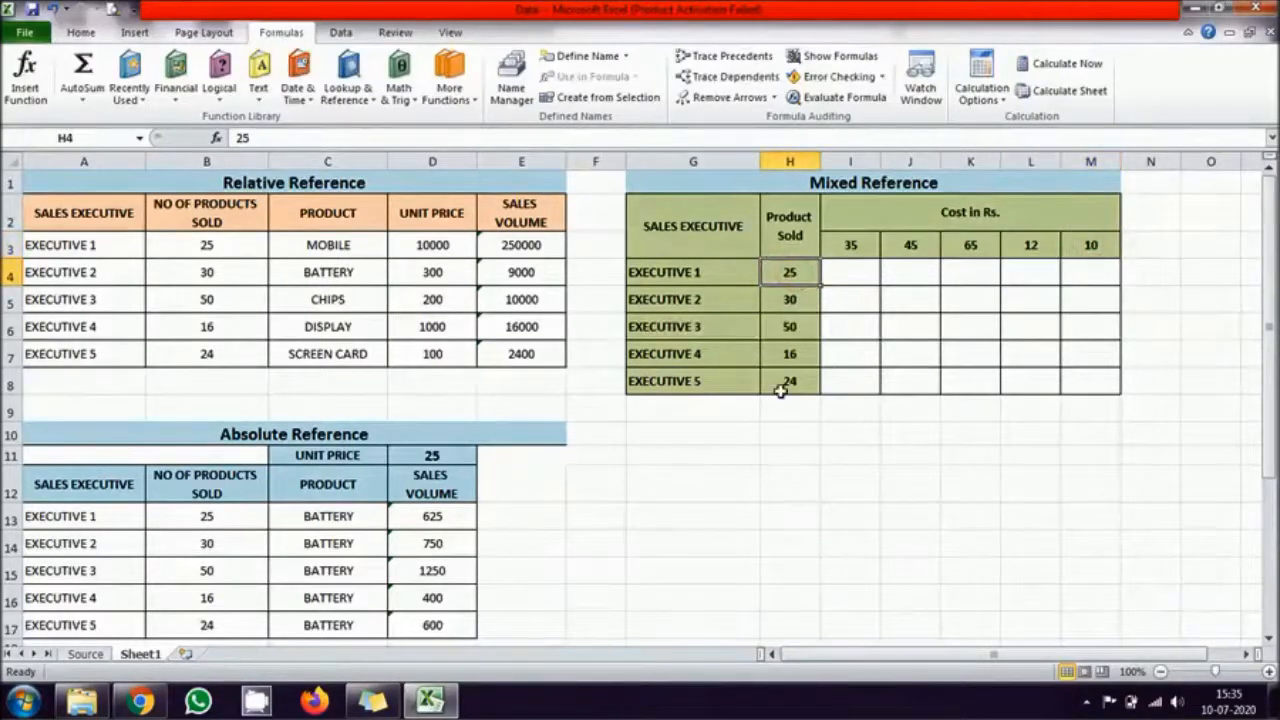
{"action": "left_click", "coordinate": [845, 279]}
{"action": "left_click_drag", "start_coordinate": [845, 279], "coordinate": [1074, 380]}
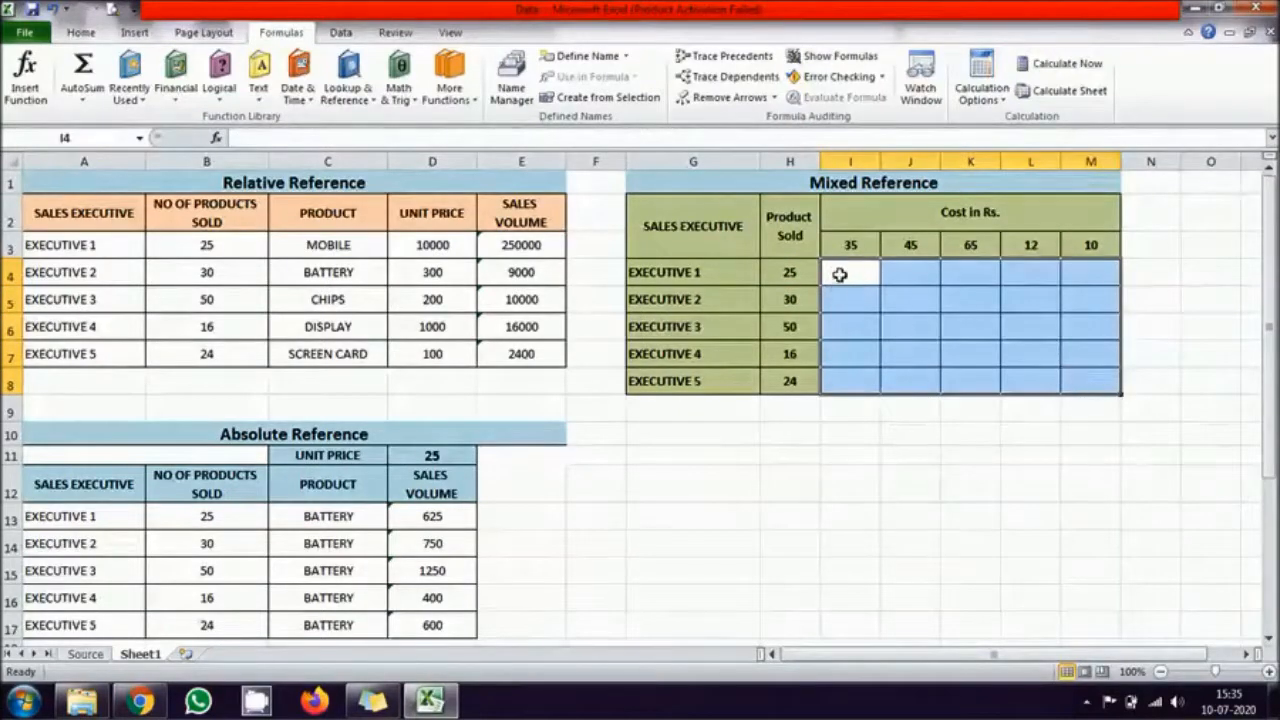
Step: Enter the formula =H4*I3 in I4 to multiply Executive 1's Product Sold by the first cost
{"action": "left_click", "coordinate": [840, 274]}
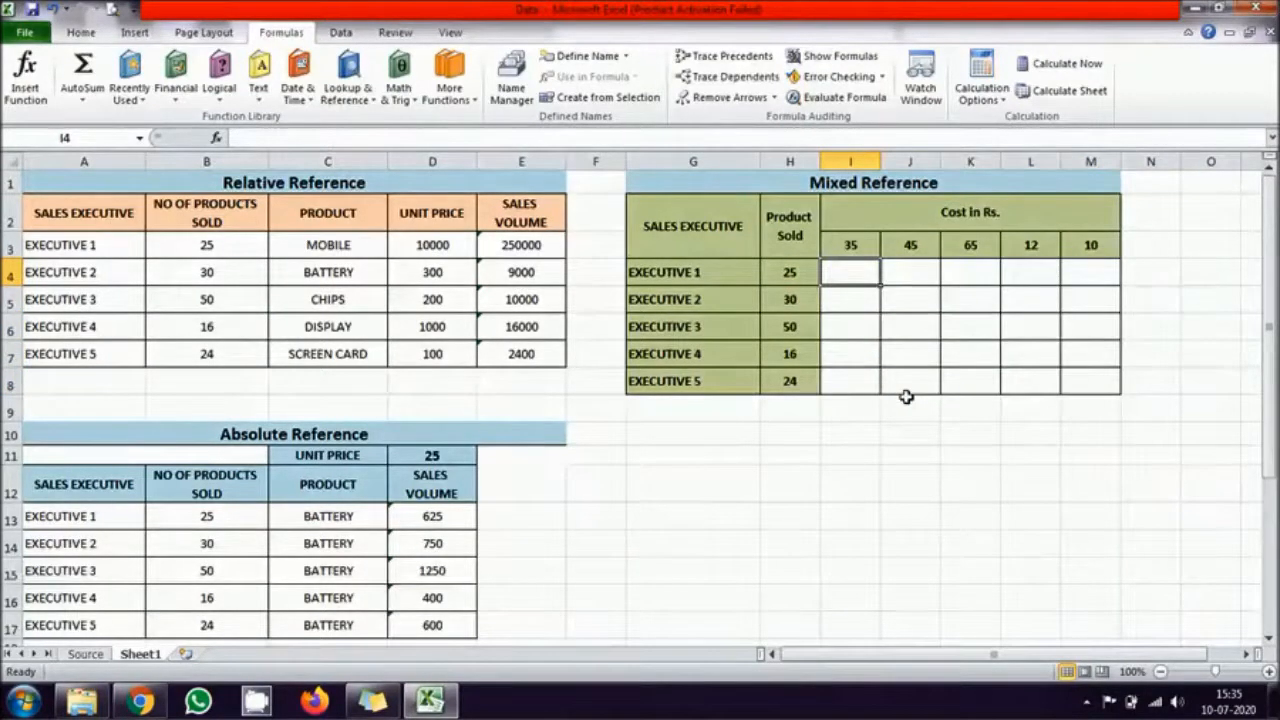
{"action": "type", "text": "="}
{"action": "left_click", "coordinate": [783, 274]}
{"action": "type", "text": "*"}
{"action": "left_click", "coordinate": [846, 242]}
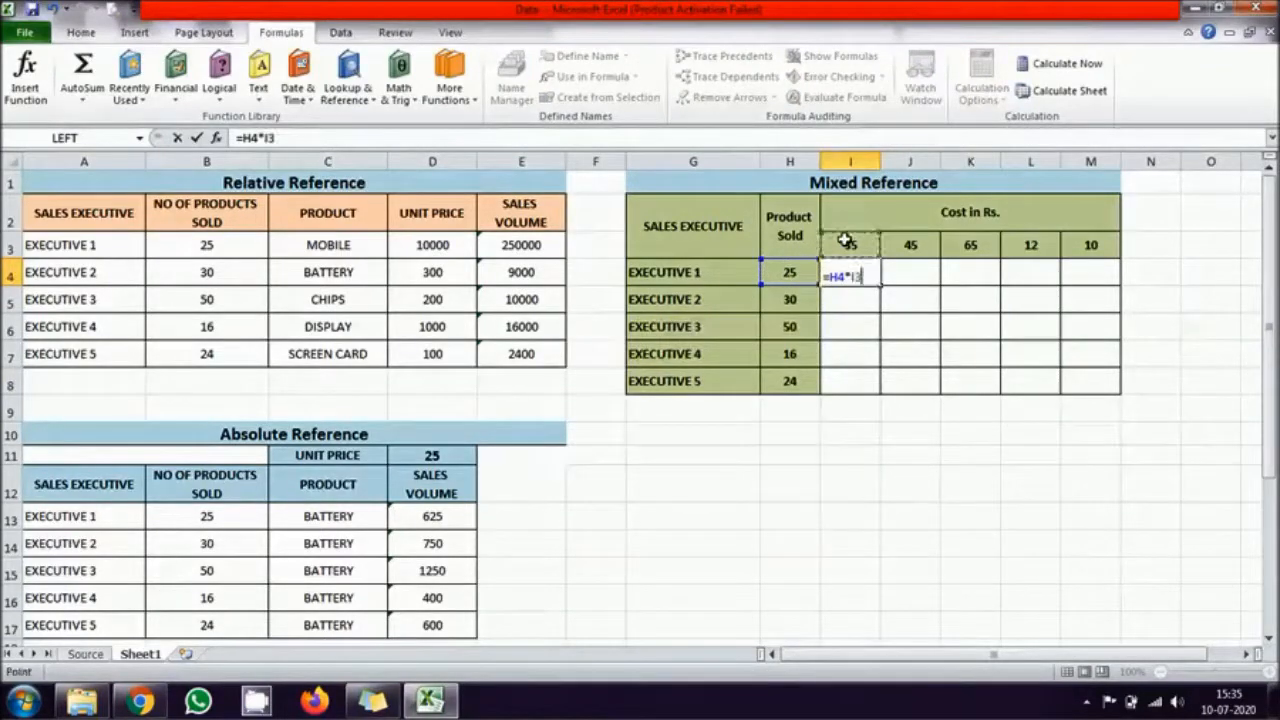
{"action": "key", "text": "Return"}
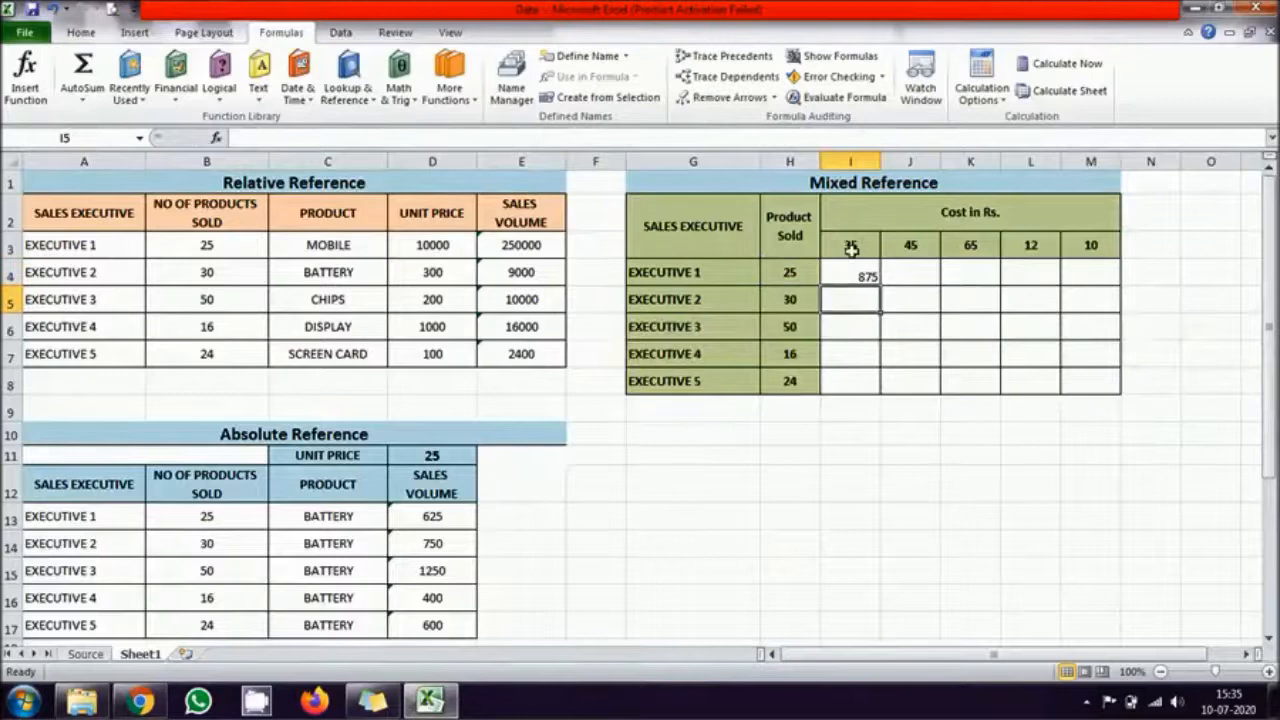
Step: Fill I4's relative formula down to I8 and check I8's references against the cost cell I3
{"action": "left_click", "coordinate": [857, 272]}
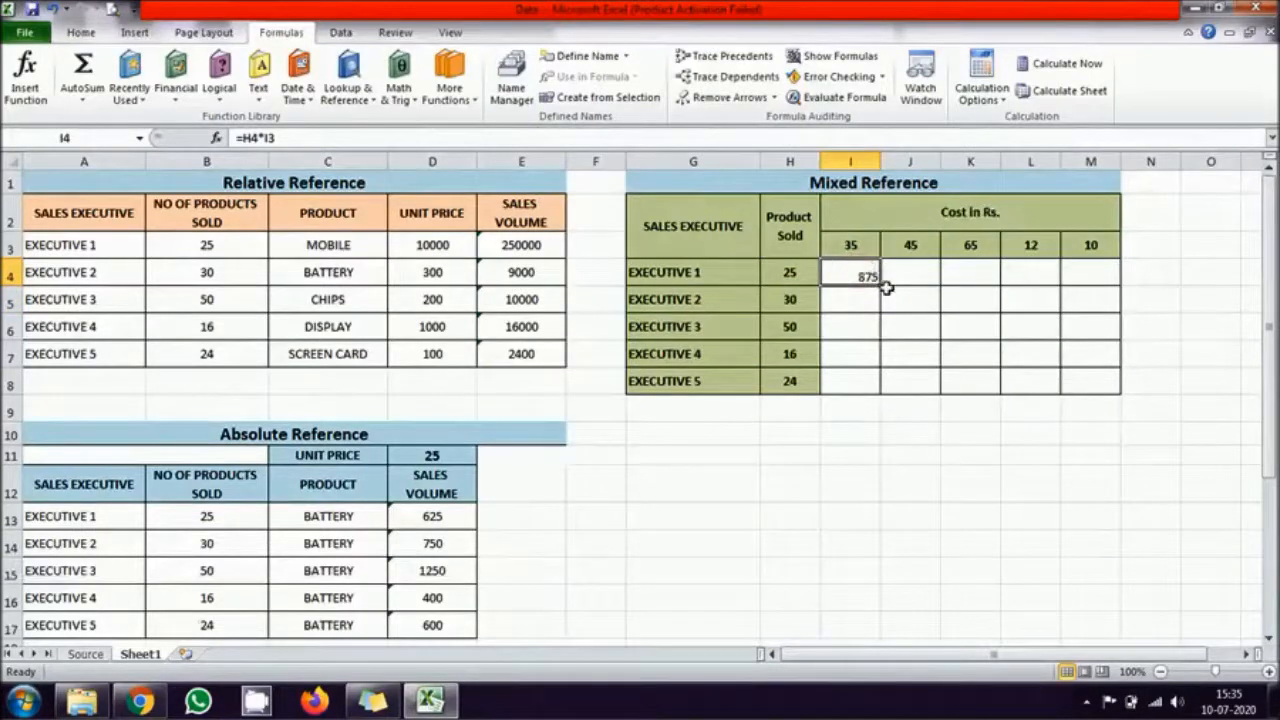
{"action": "left_click_drag", "start_coordinate": [881, 285], "coordinate": [866, 395]}
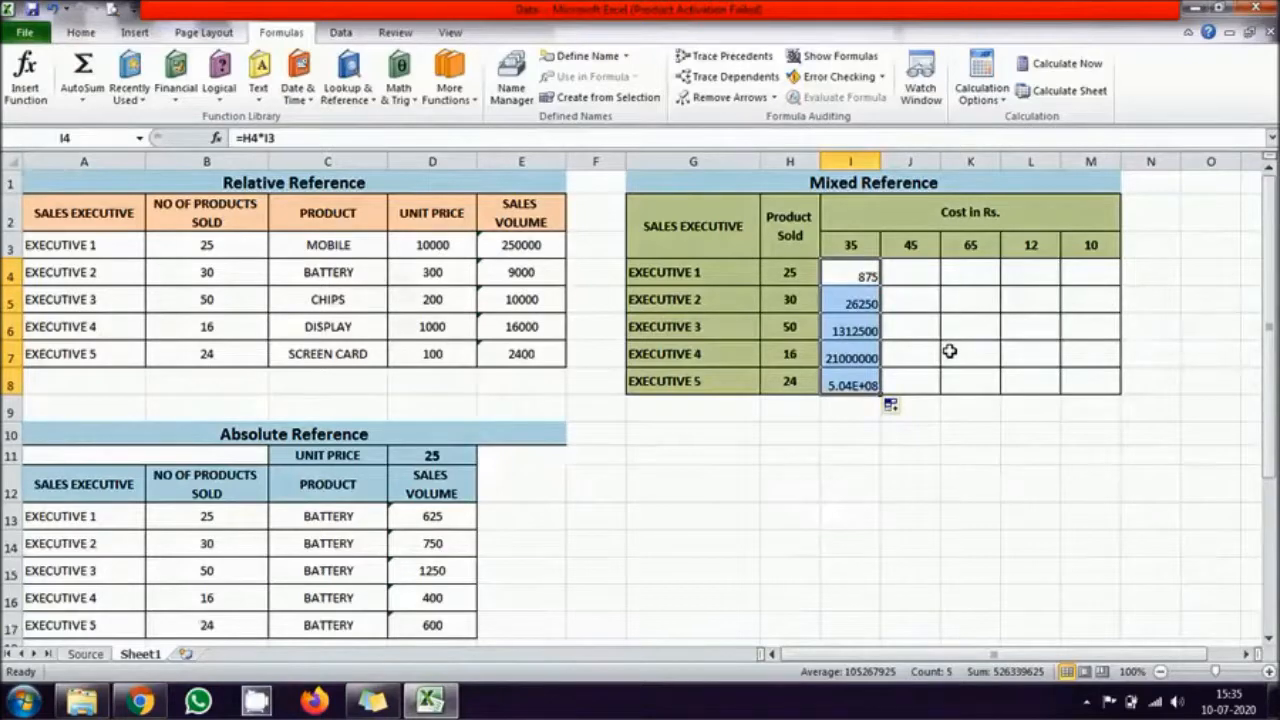
{"action": "left_click", "coordinate": [928, 353]}
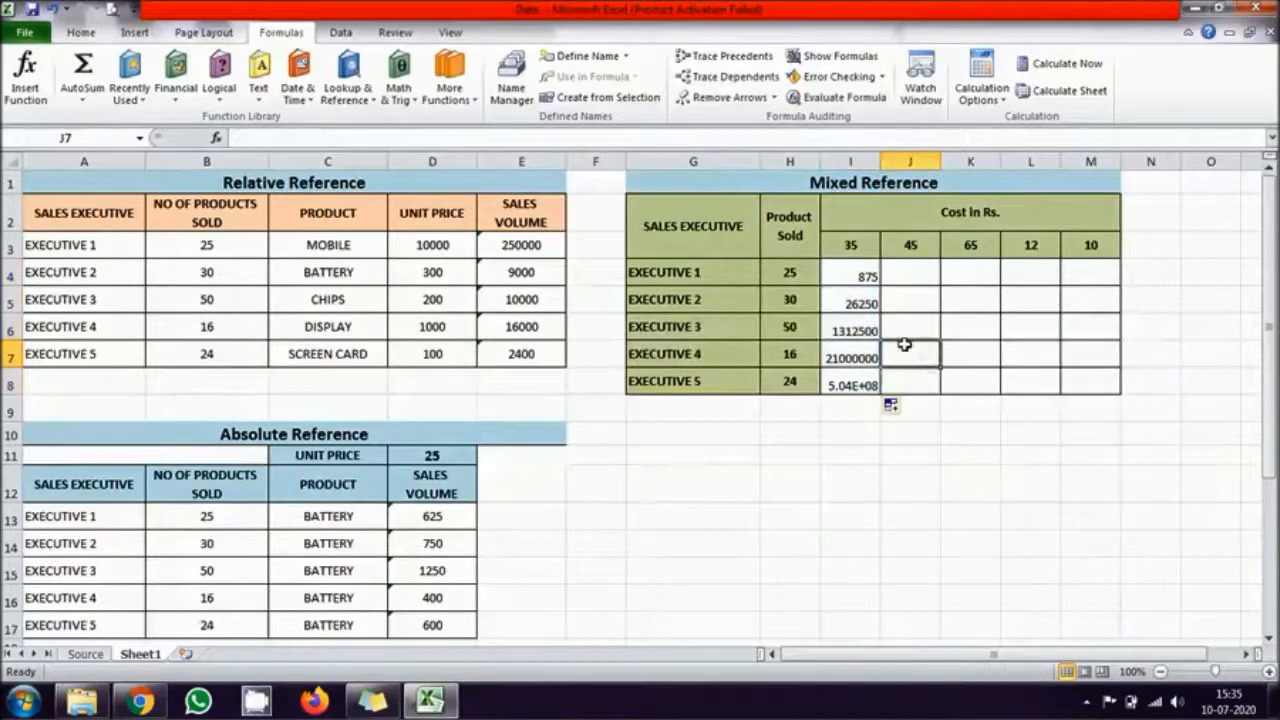
{"action": "double_click", "coordinate": [849, 380]}
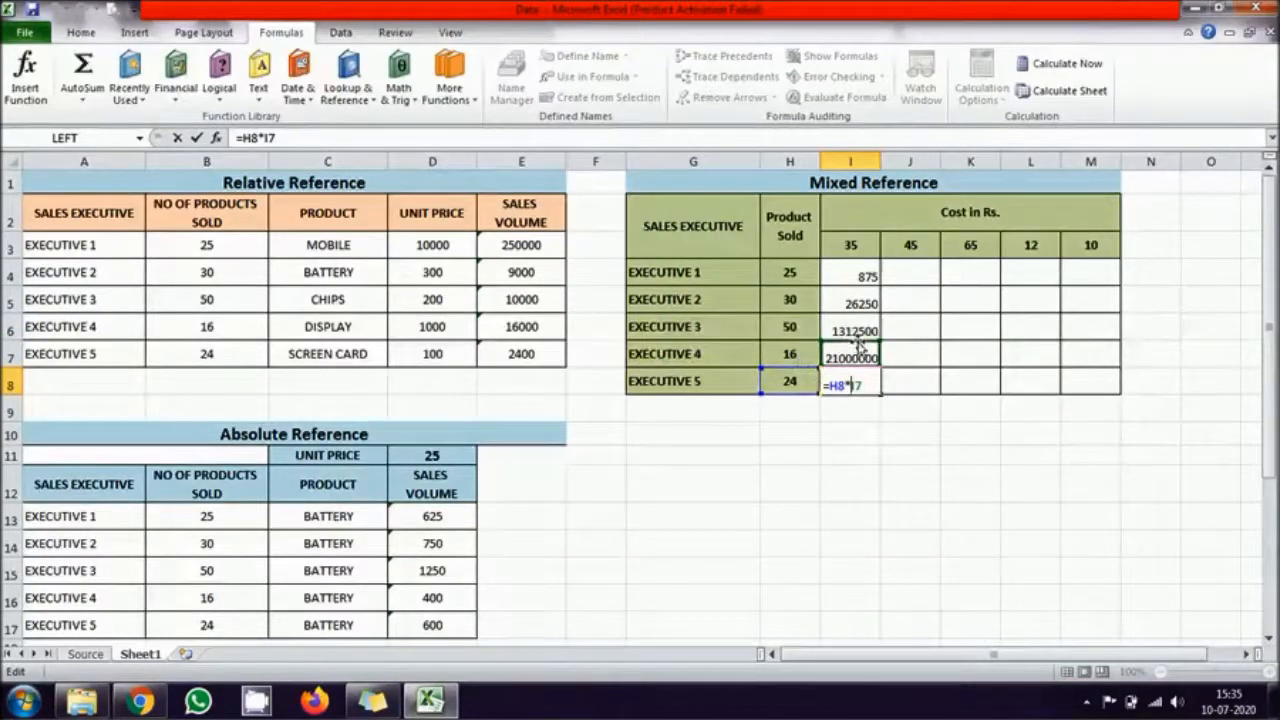
{"action": "key", "text": "ctrl+Return"}
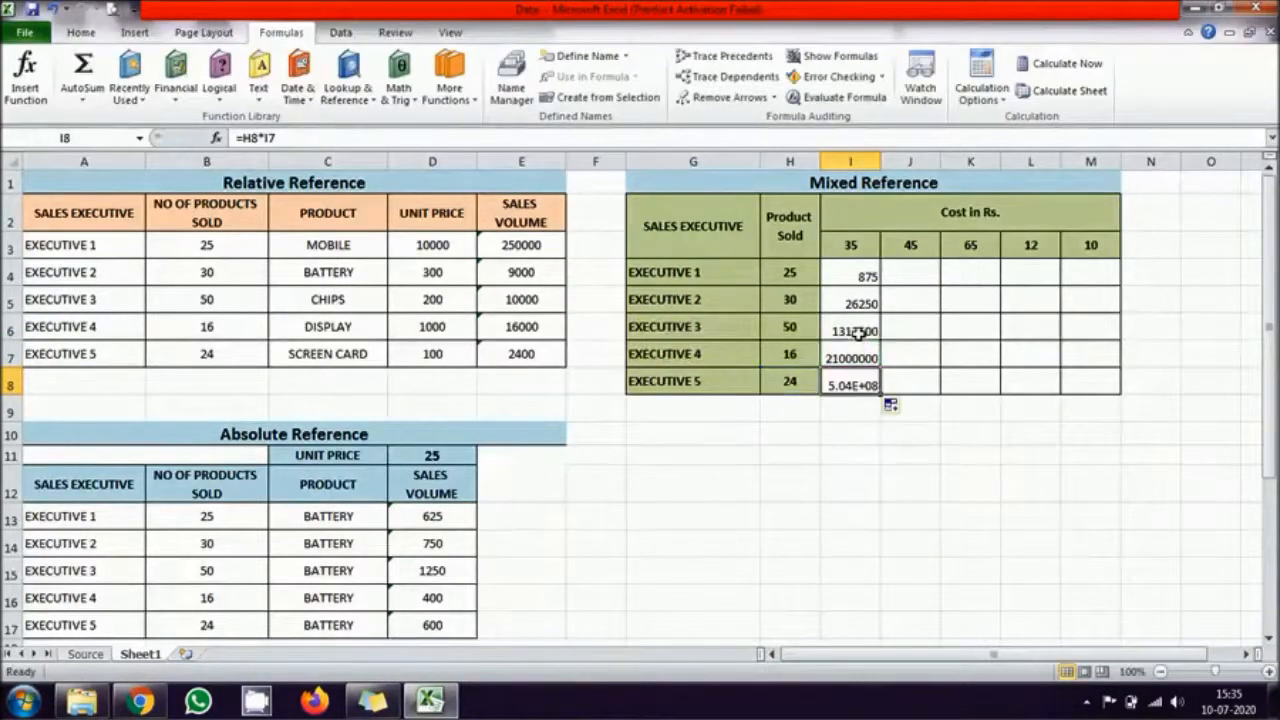
{"action": "left_click", "coordinate": [856, 246]}
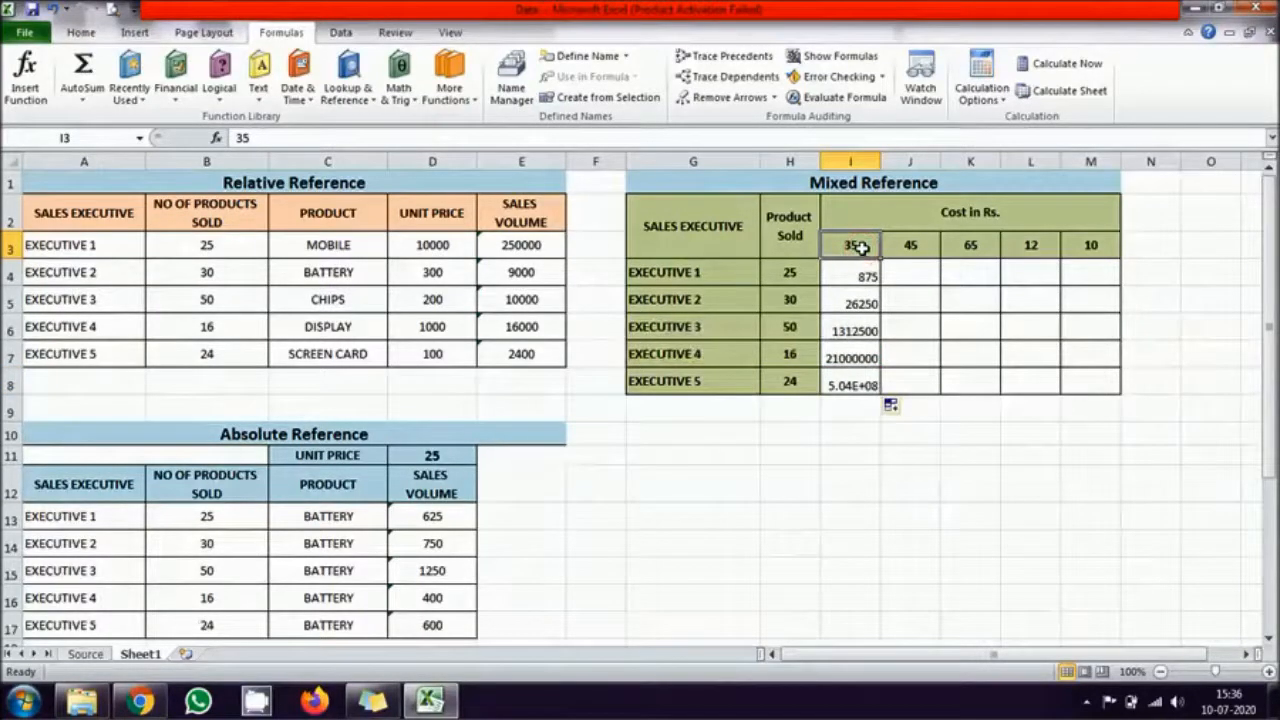
Step: Clear the copied formulas from I5 to I8
{"action": "left_click_drag", "start_coordinate": [856, 292], "coordinate": [854, 378]}
{"action": "key", "text": "Delete"}
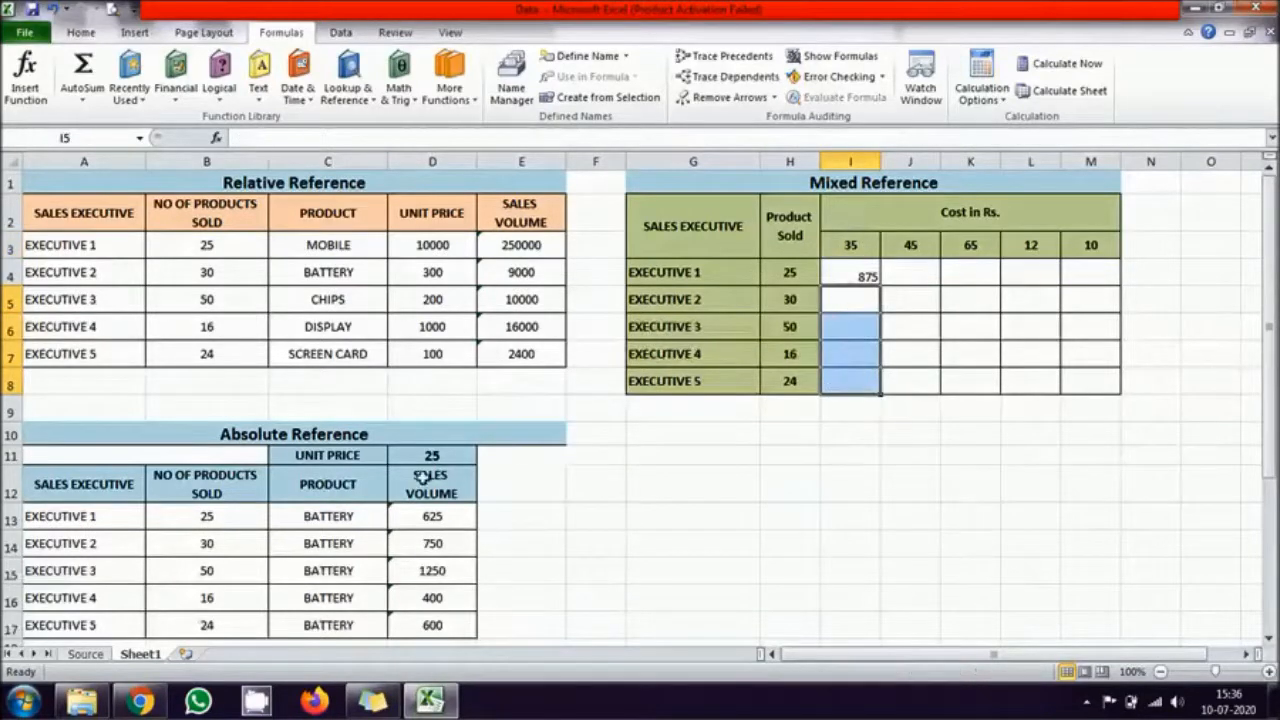
Step: Make the cost reference in I4 absolute so the formula reads =H4*$I$3
{"action": "left_click", "coordinate": [859, 270]}
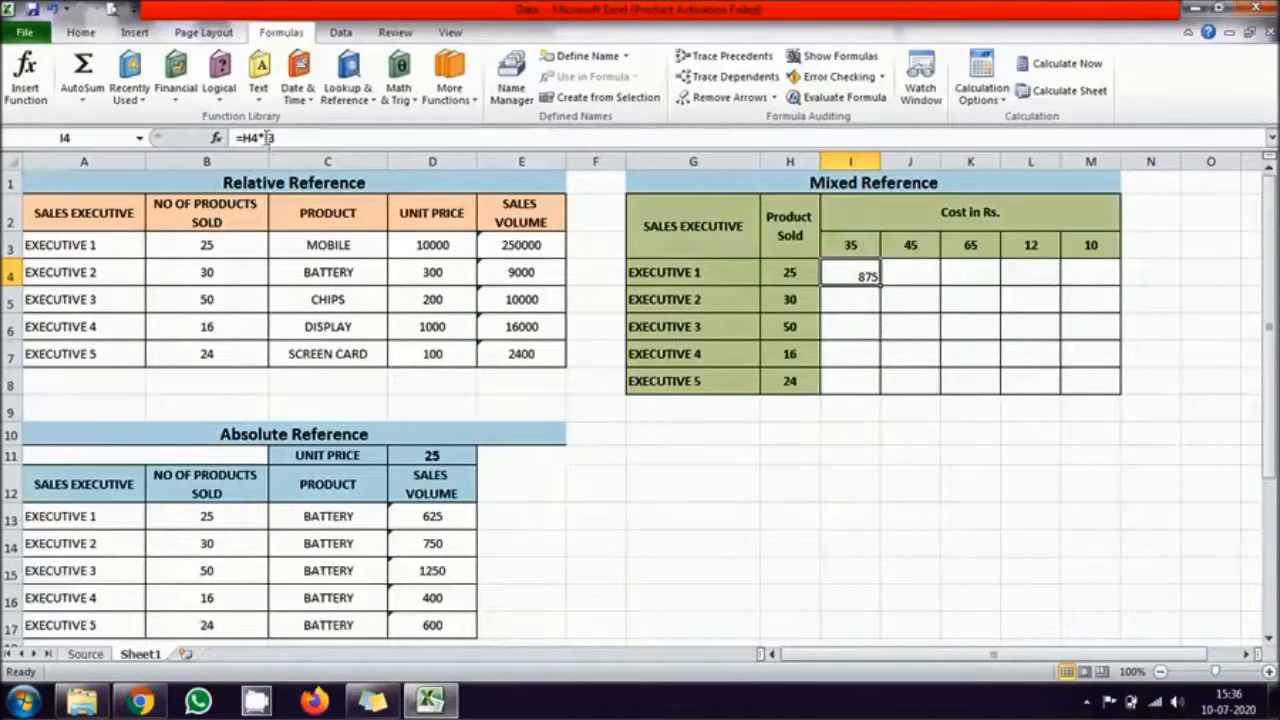
{"action": "double_click", "coordinate": [850, 275]}
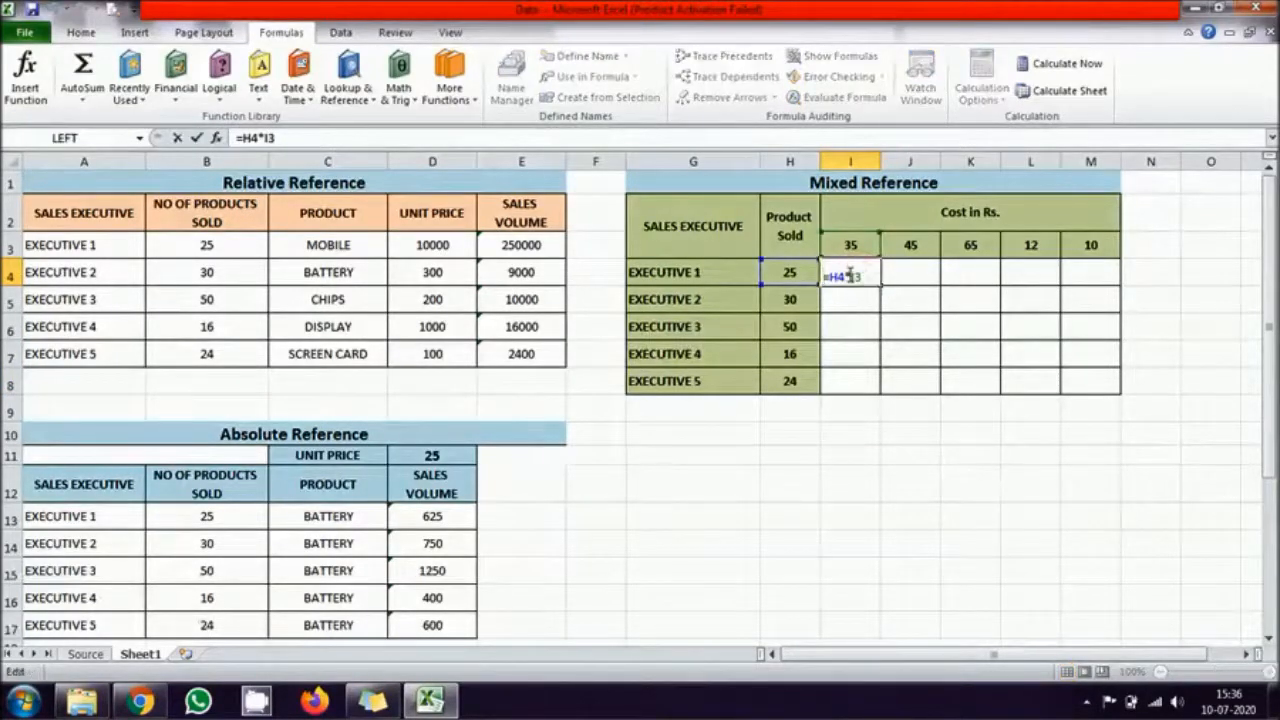
{"action": "key", "text": "F4"}
{"action": "key", "text": "Return"}
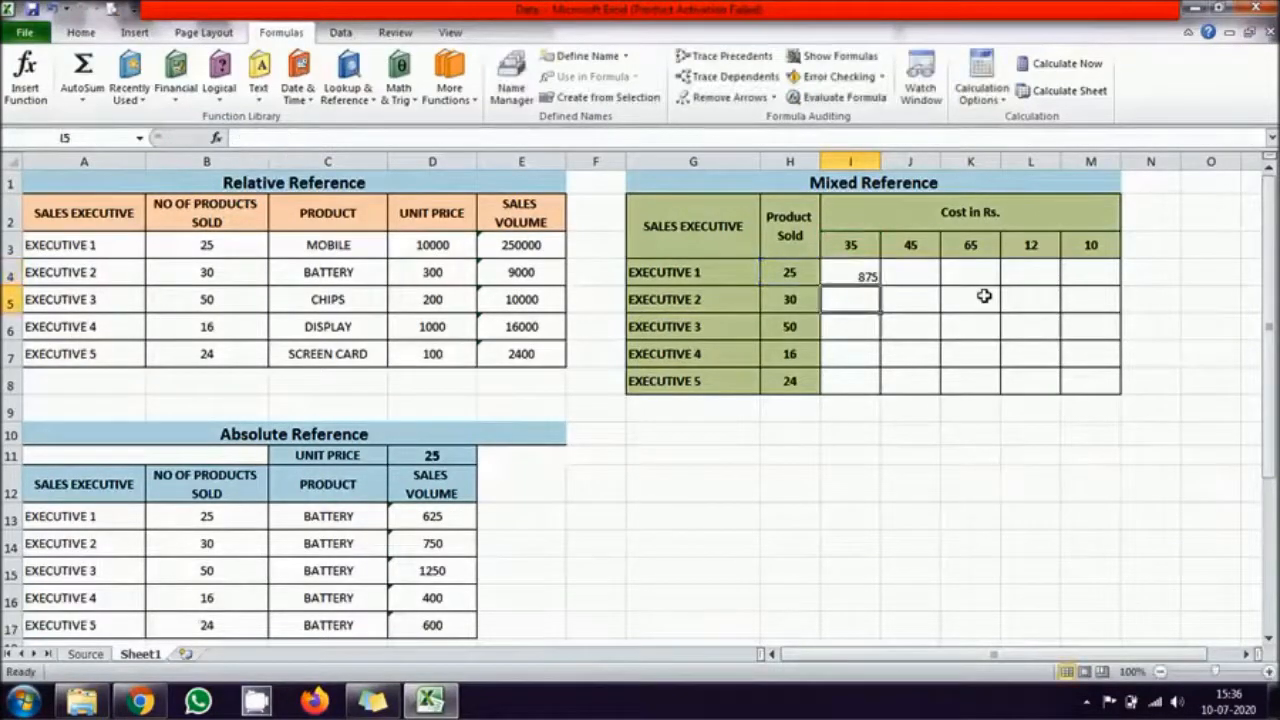
{"action": "left_click", "coordinate": [852, 273]}
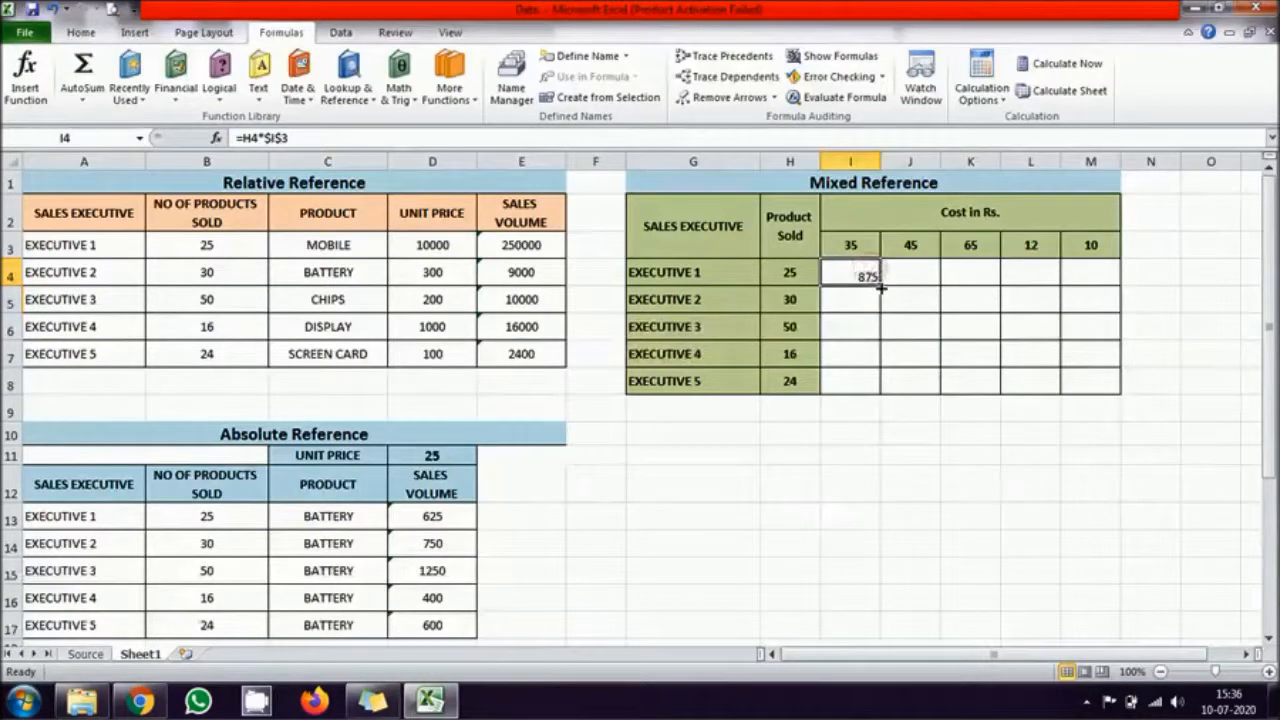
Step: Fill I4's formula with the absolute cost reference down to I8 and check the references in I8 and I4
{"action": "left_click_drag", "start_coordinate": [874, 283], "coordinate": [862, 385]}
{"action": "double_click", "coordinate": [866, 383]}
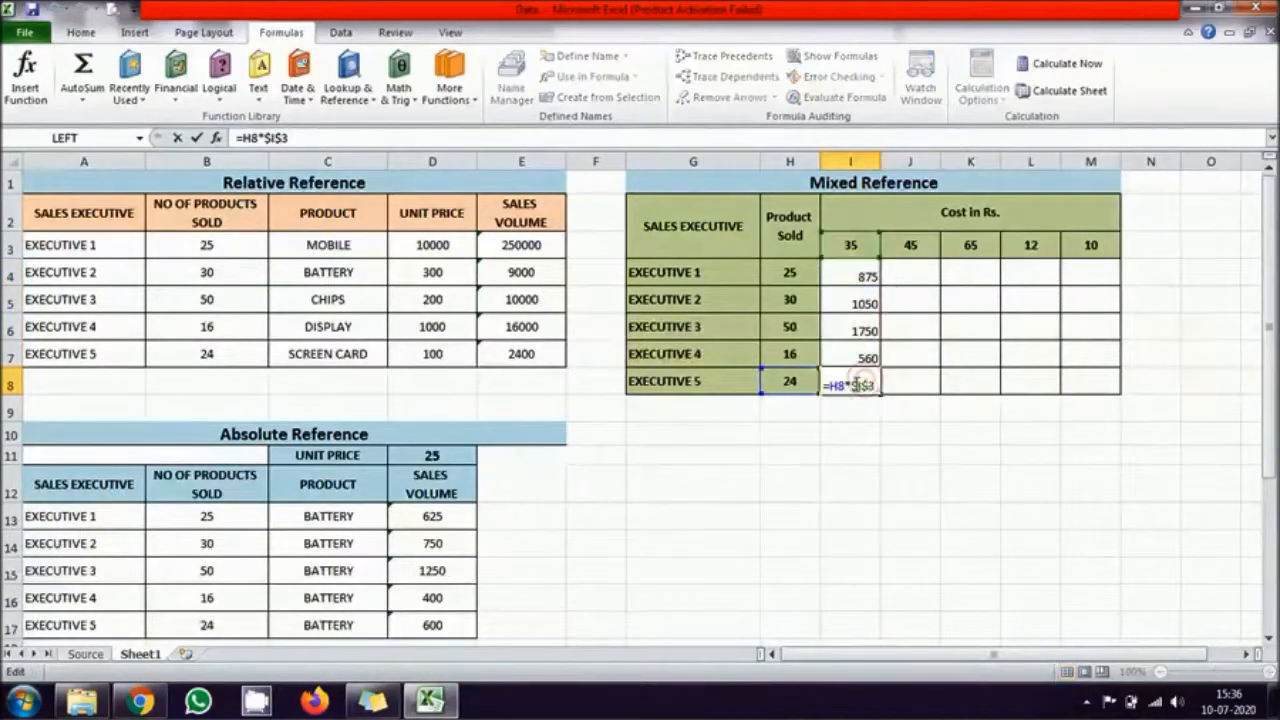
{"action": "key", "text": "Escape"}
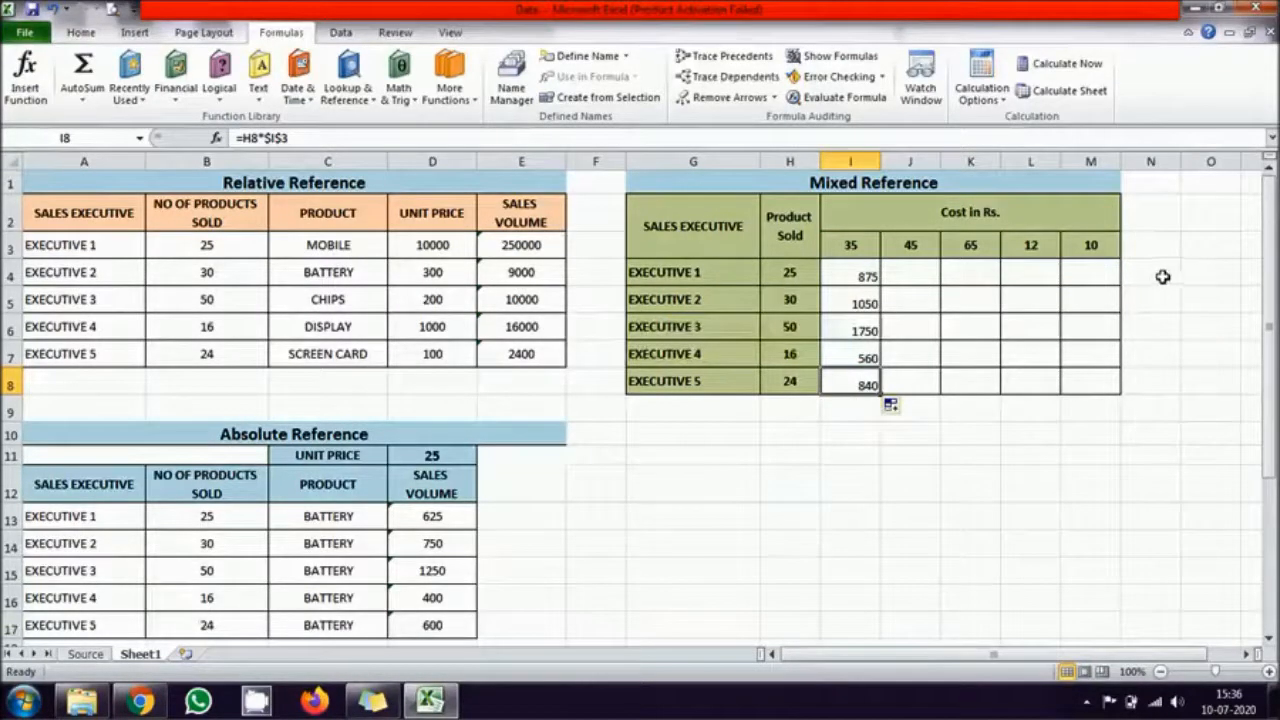
{"action": "left_click", "coordinate": [853, 270]}
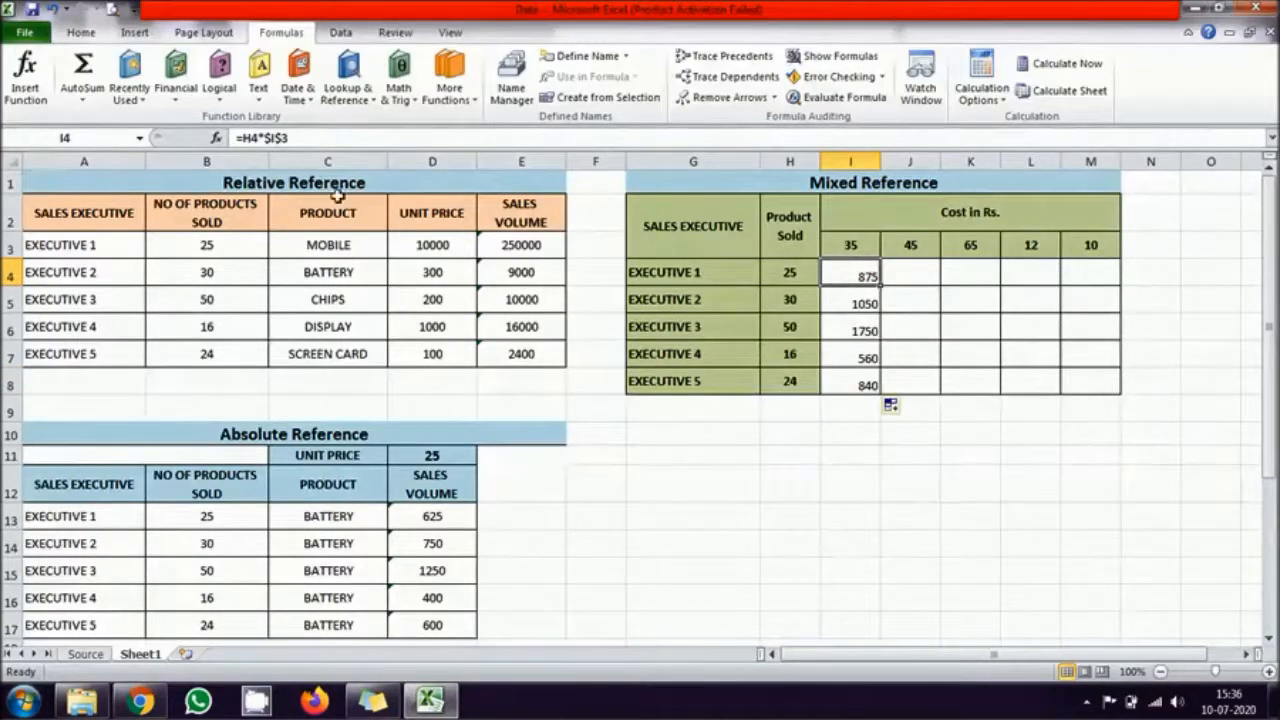
{"action": "left_click", "coordinate": [269, 137]}
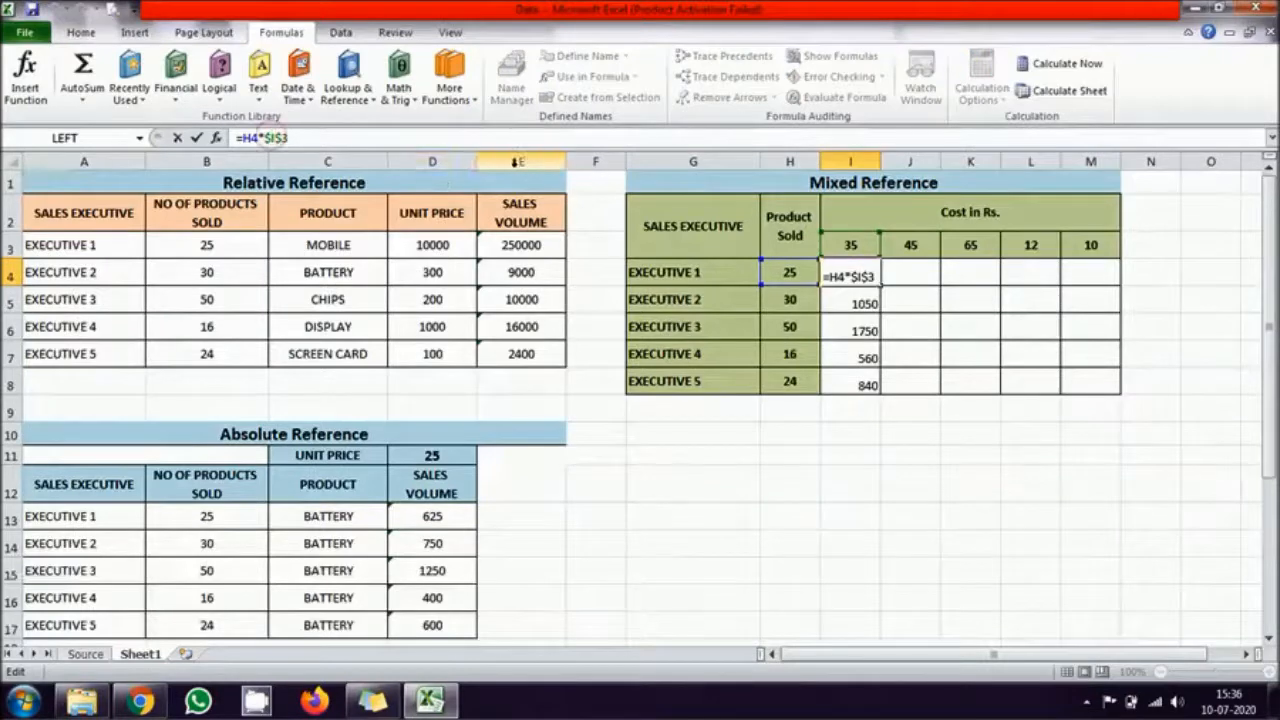
{"action": "key", "text": "Escape"}
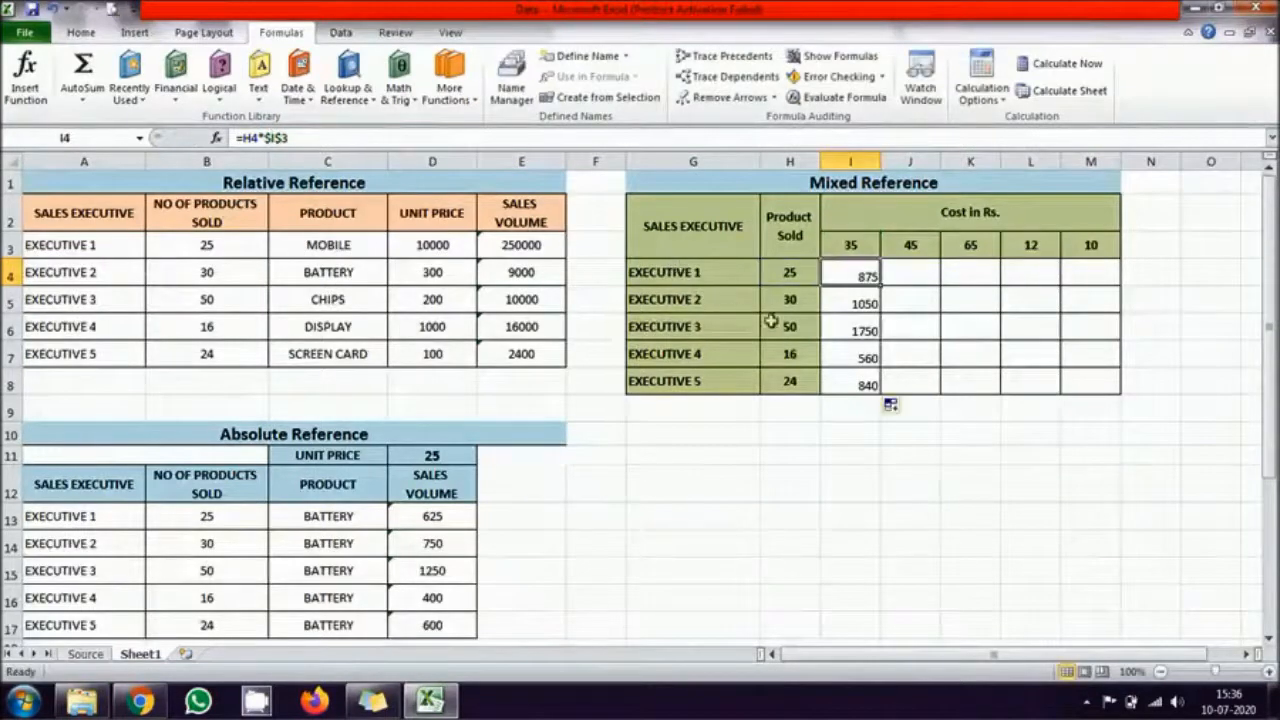
Step: Fill I4's formula across to M4 and check the references in J4 and K4
{"action": "left_click_drag", "start_coordinate": [882, 284], "coordinate": [1095, 280]}
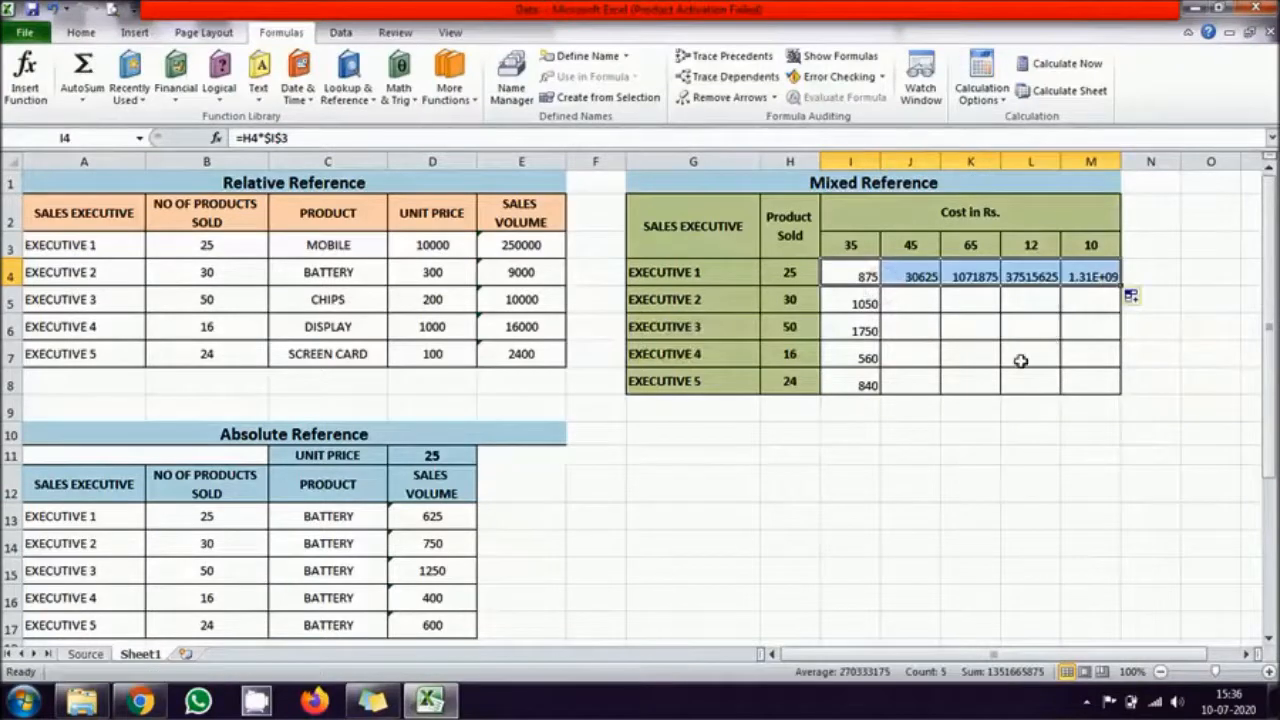
{"action": "left_click", "coordinate": [1030, 455]}
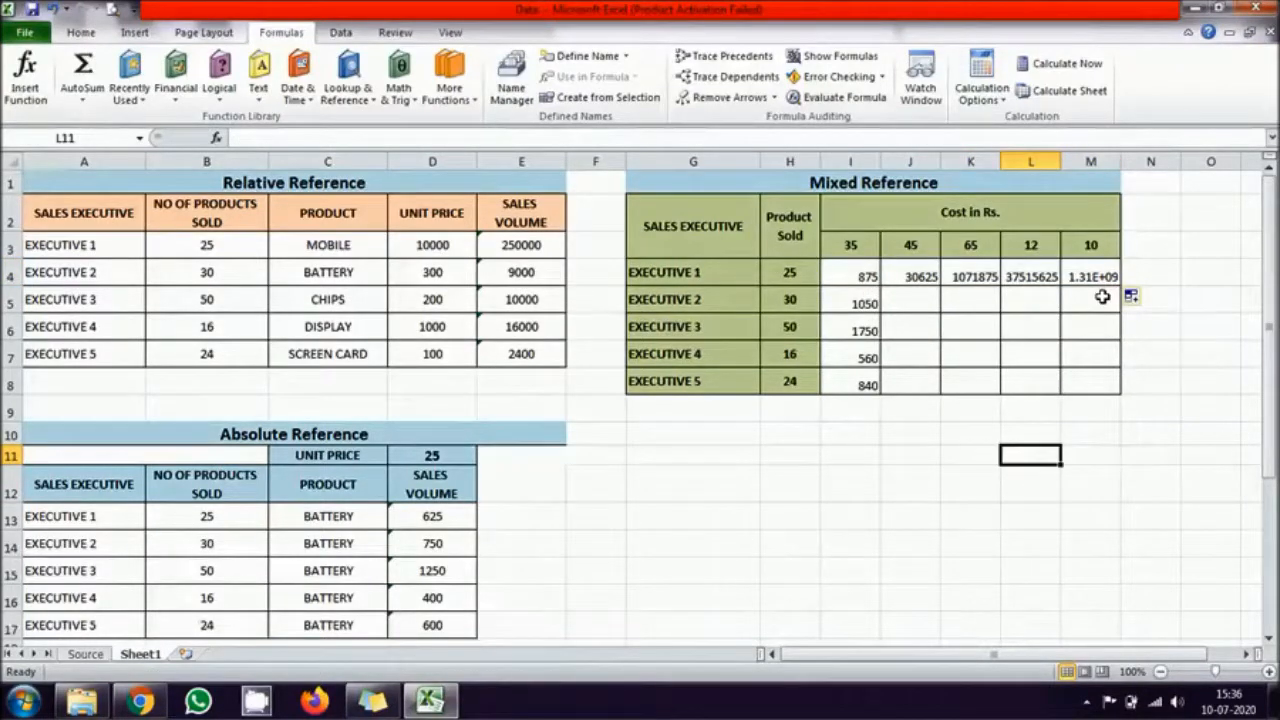
{"action": "double_click", "coordinate": [914, 276]}
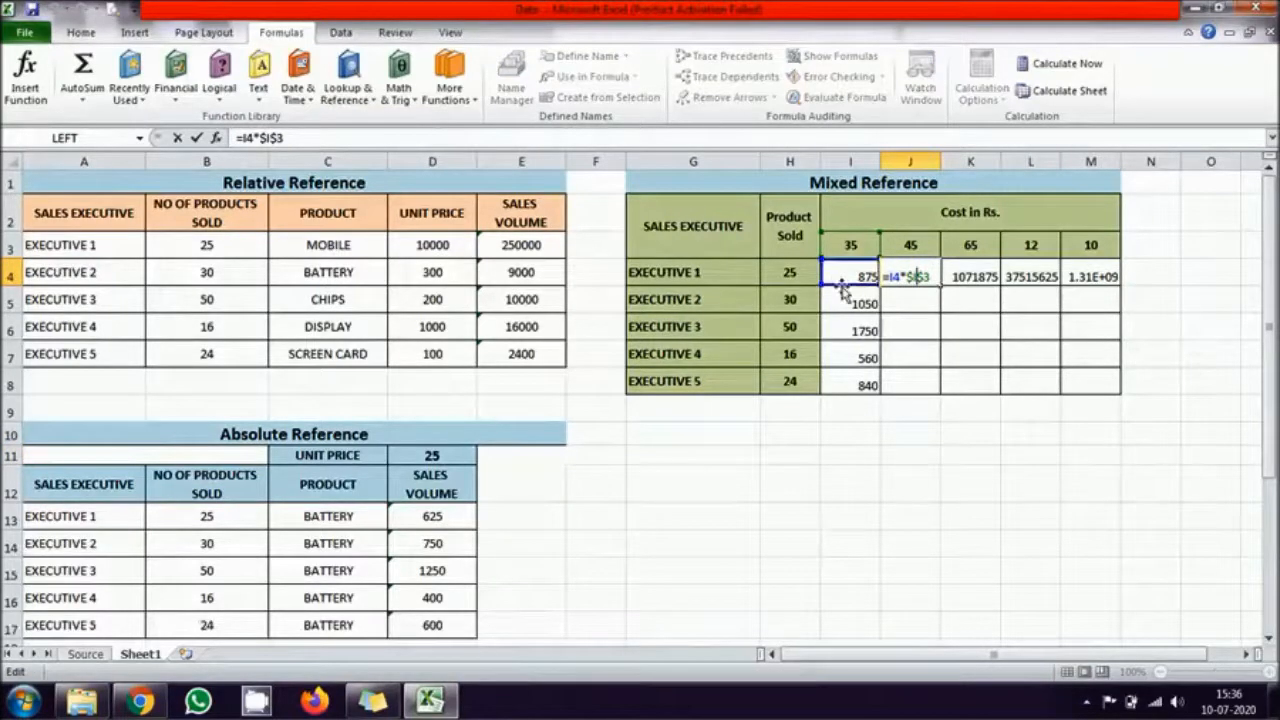
{"action": "key", "text": "Escape"}
{"action": "double_click", "coordinate": [984, 272]}
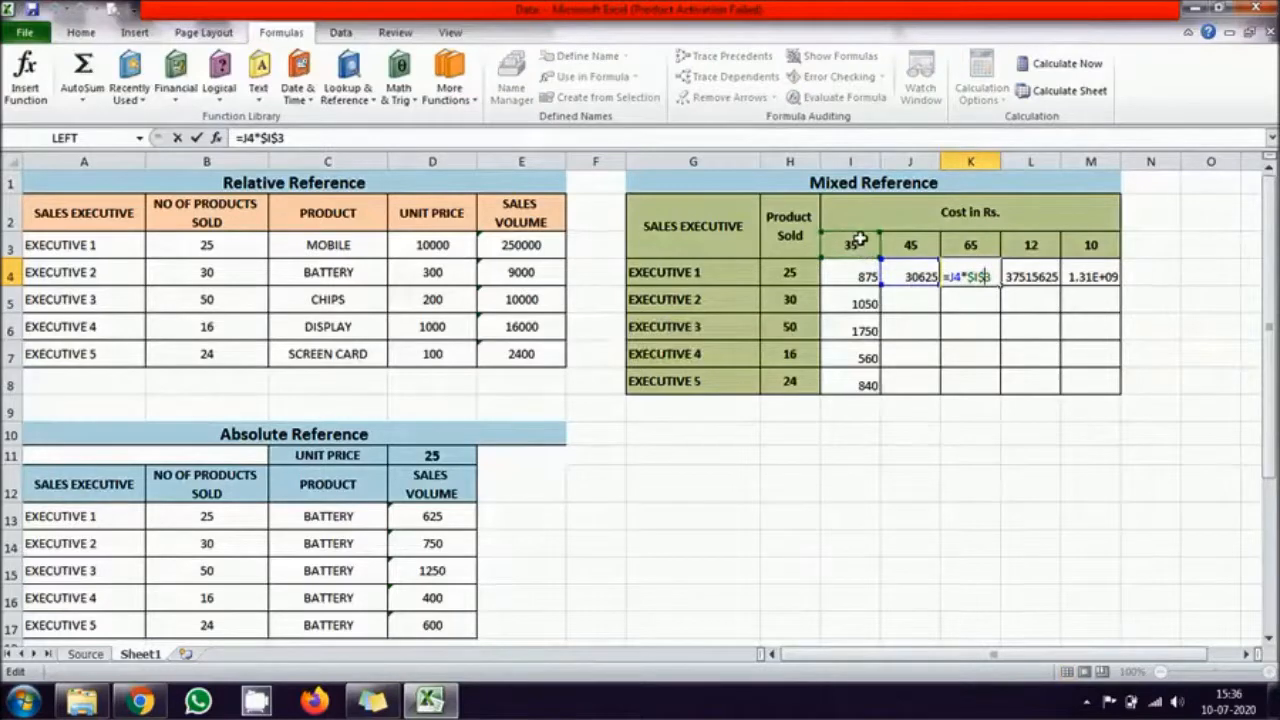
{"action": "key", "text": "ctrl+Return"}
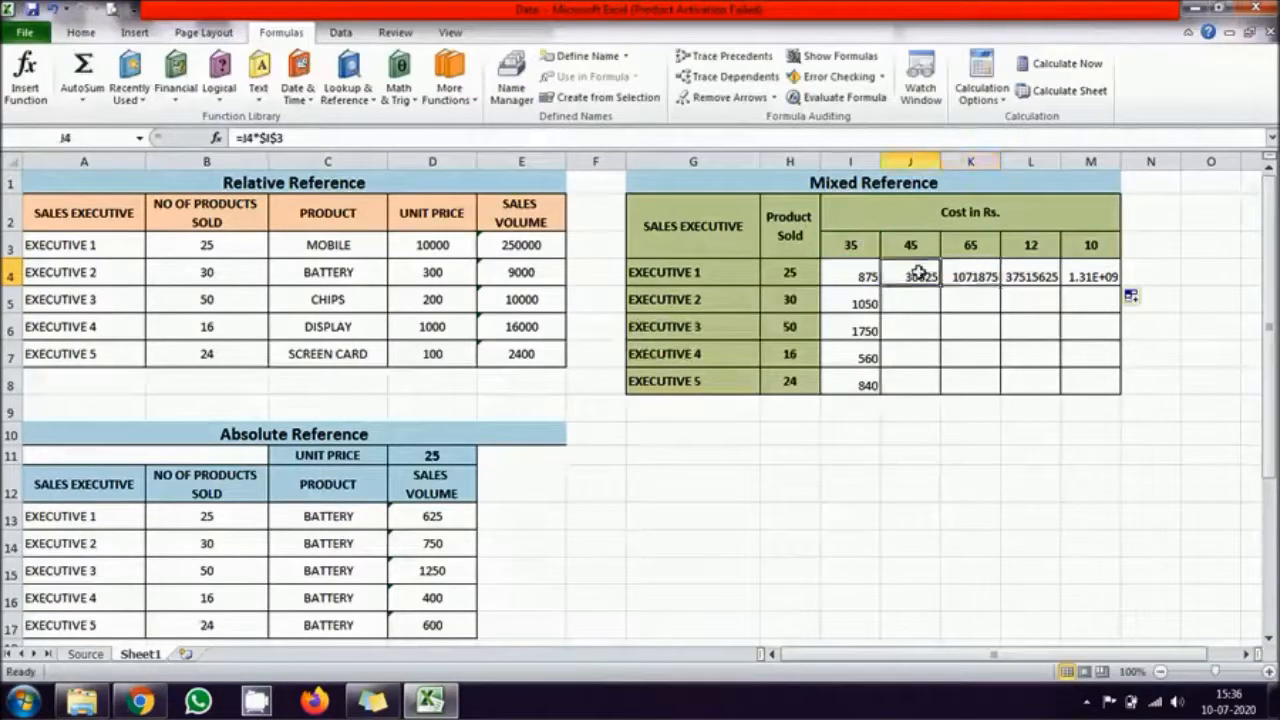
Step: Clear the copied formulas from J4 to M4
{"action": "left_click_drag", "start_coordinate": [917, 272], "coordinate": [1080, 274]}
{"action": "key", "text": "Delete"}
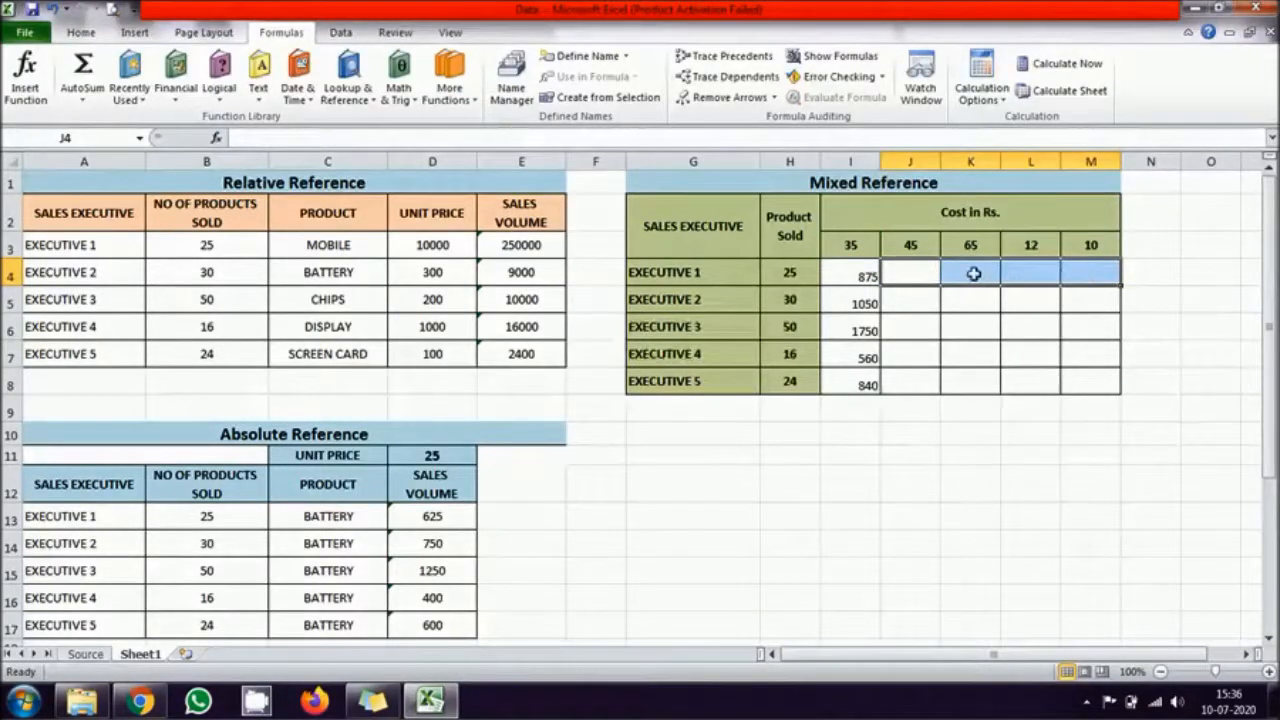
Step: Make the Product Sold reference absolute and the cost reference relative in I4 so the formula reads =$H$4*I3
{"action": "left_click", "coordinate": [786, 270]}
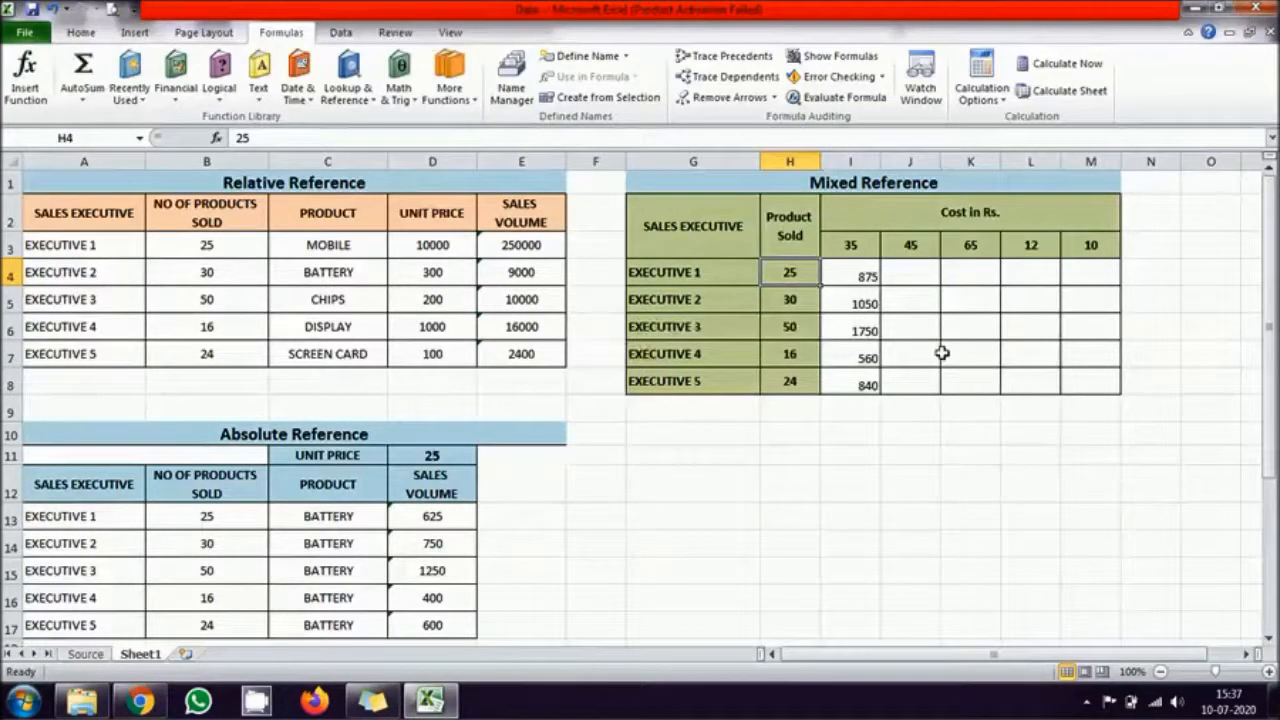
{"action": "left_click", "coordinate": [866, 277]}
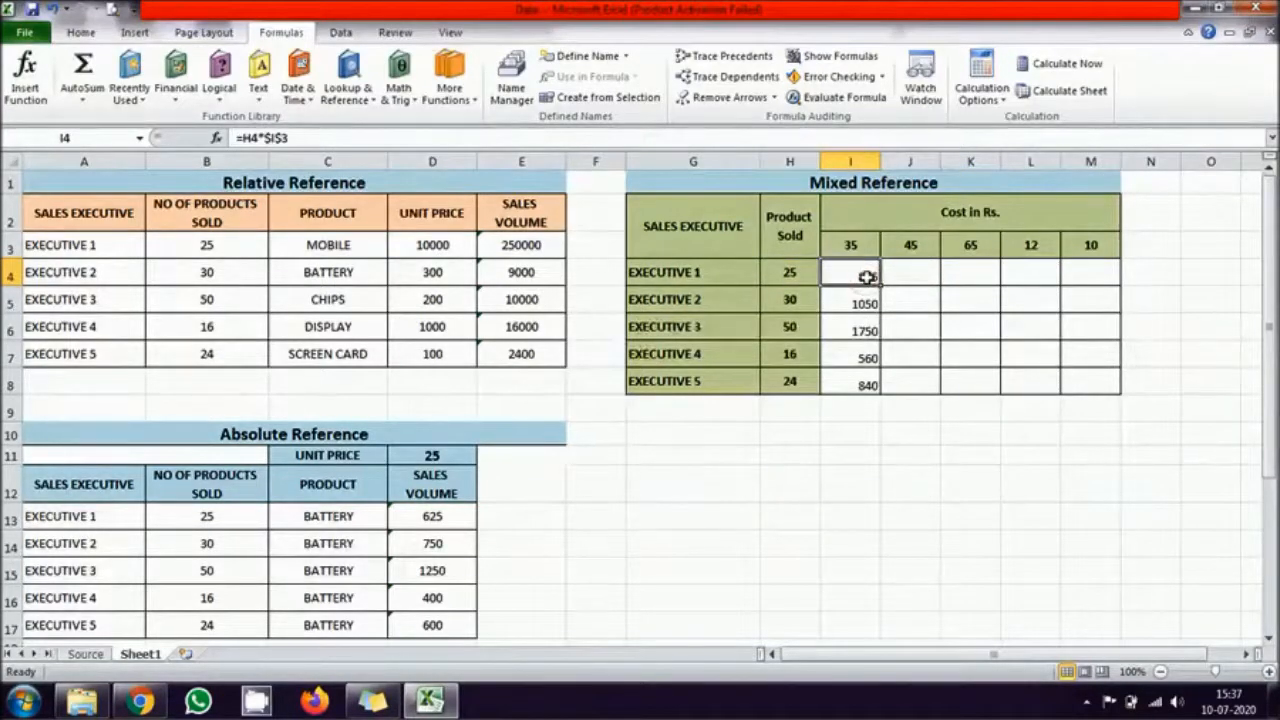
{"action": "left_click", "coordinate": [267, 140]}
{"action": "key", "text": "BackSpace"}
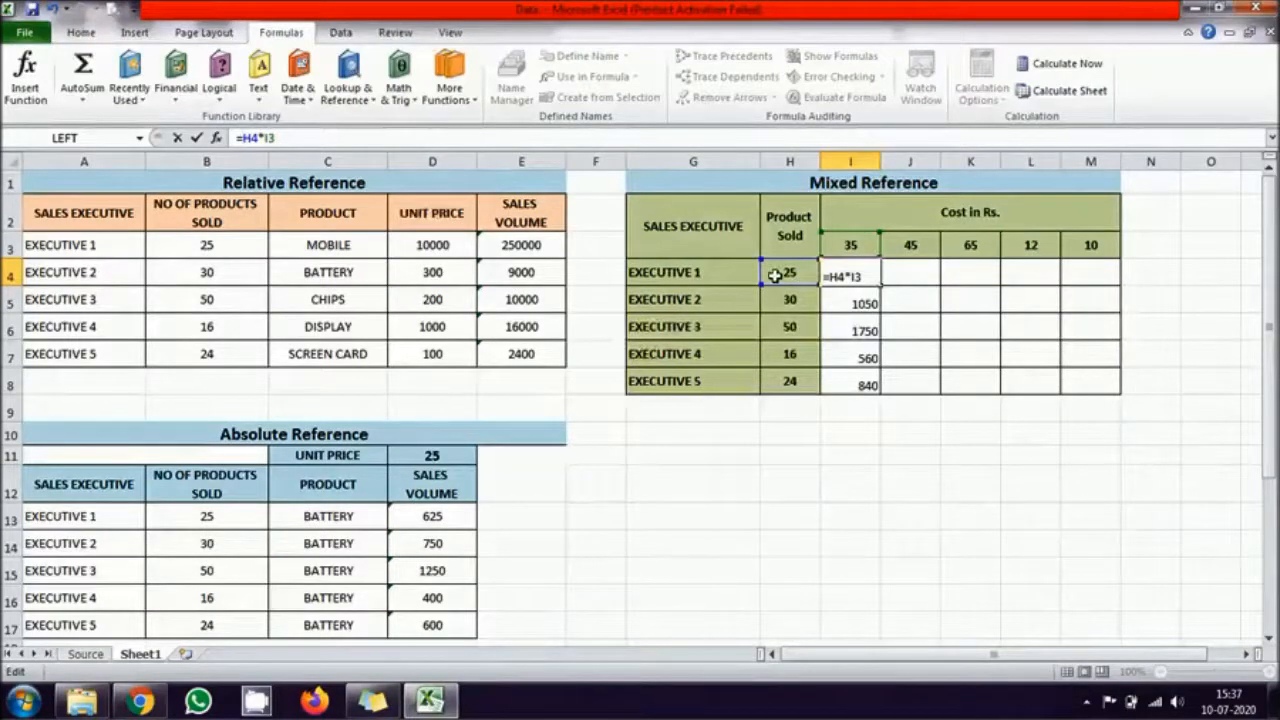
{"action": "key", "text": "F4"}
{"action": "key", "text": "Return"}
Step: Fill I4's formula across Executive 1's row to M4 and check M4's references
{"action": "left_click", "coordinate": [845, 276]}
{"action": "left_click_drag", "start_coordinate": [879, 286], "coordinate": [1070, 278]}
{"action": "double_click", "coordinate": [1100, 276]}
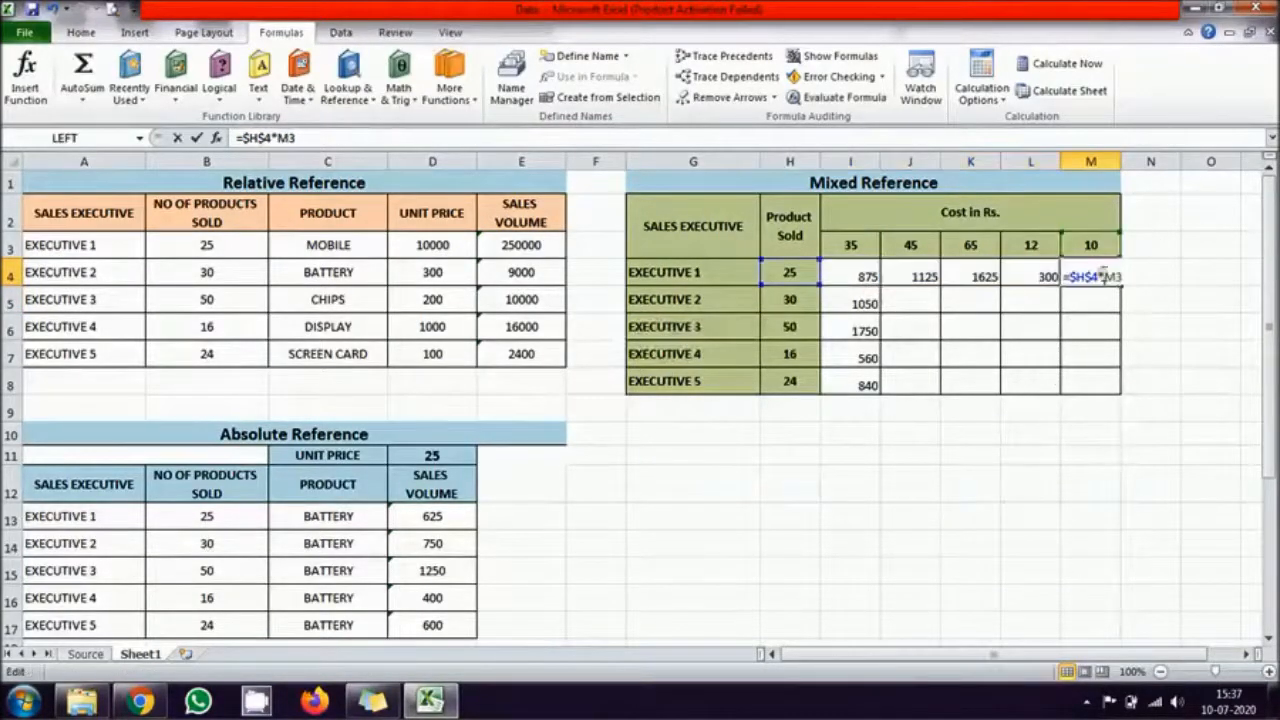
{"action": "key", "text": "Escape"}
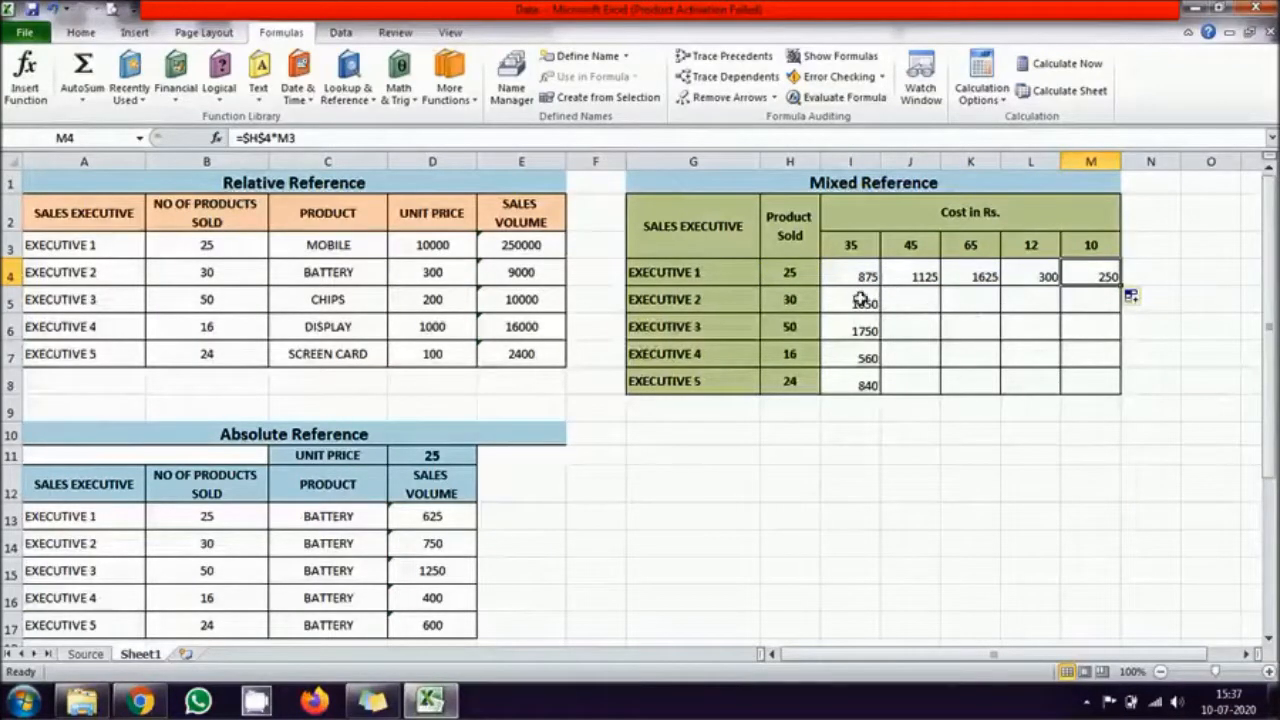
Step: Change the formula in I5 to =$H$5*I3, locking Executive 2's Product Sold and unlocking the cost
{"action": "left_click", "coordinate": [856, 304]}
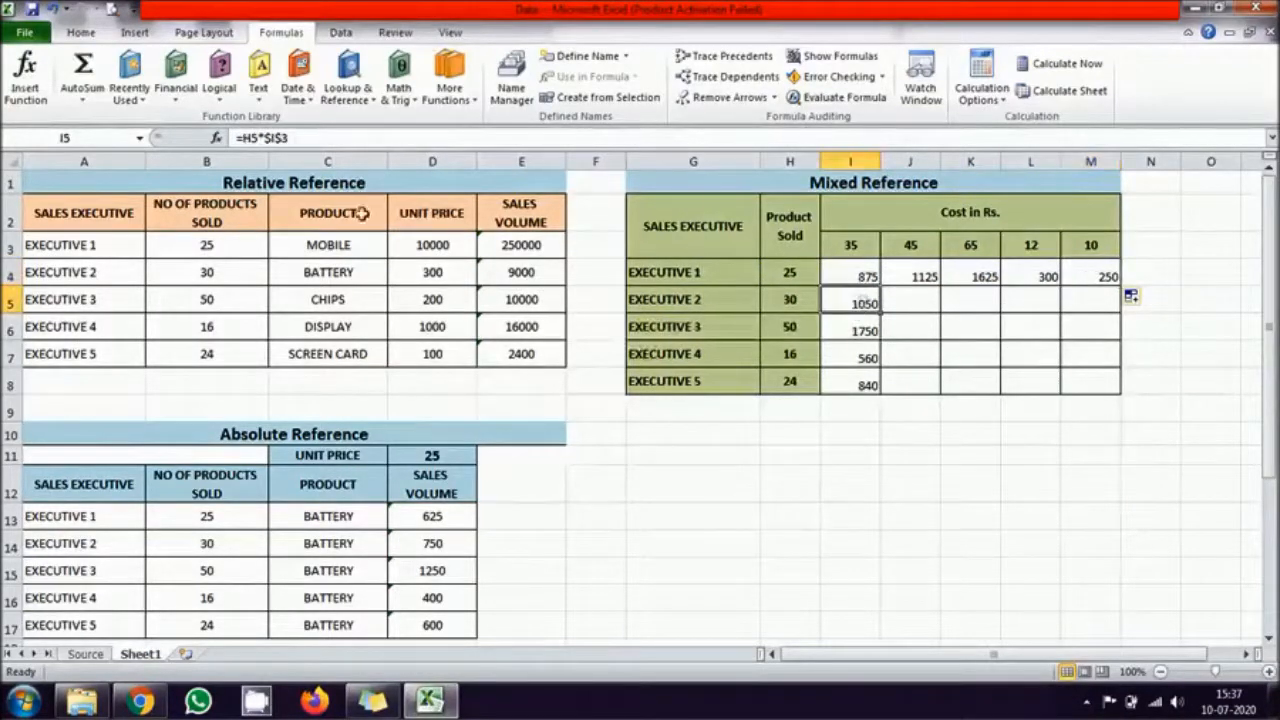
{"action": "left_click", "coordinate": [266, 138]}
{"action": "key", "text": "BackSpace"}
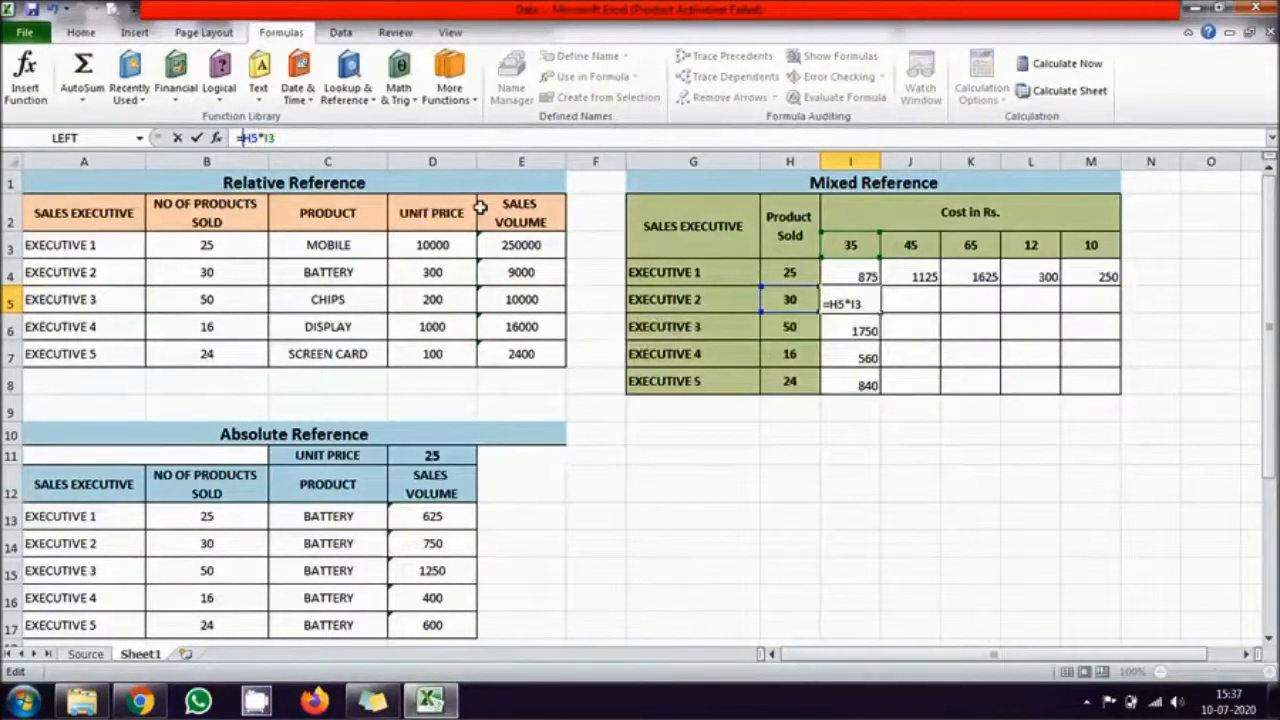
{"action": "key", "text": "F4"}
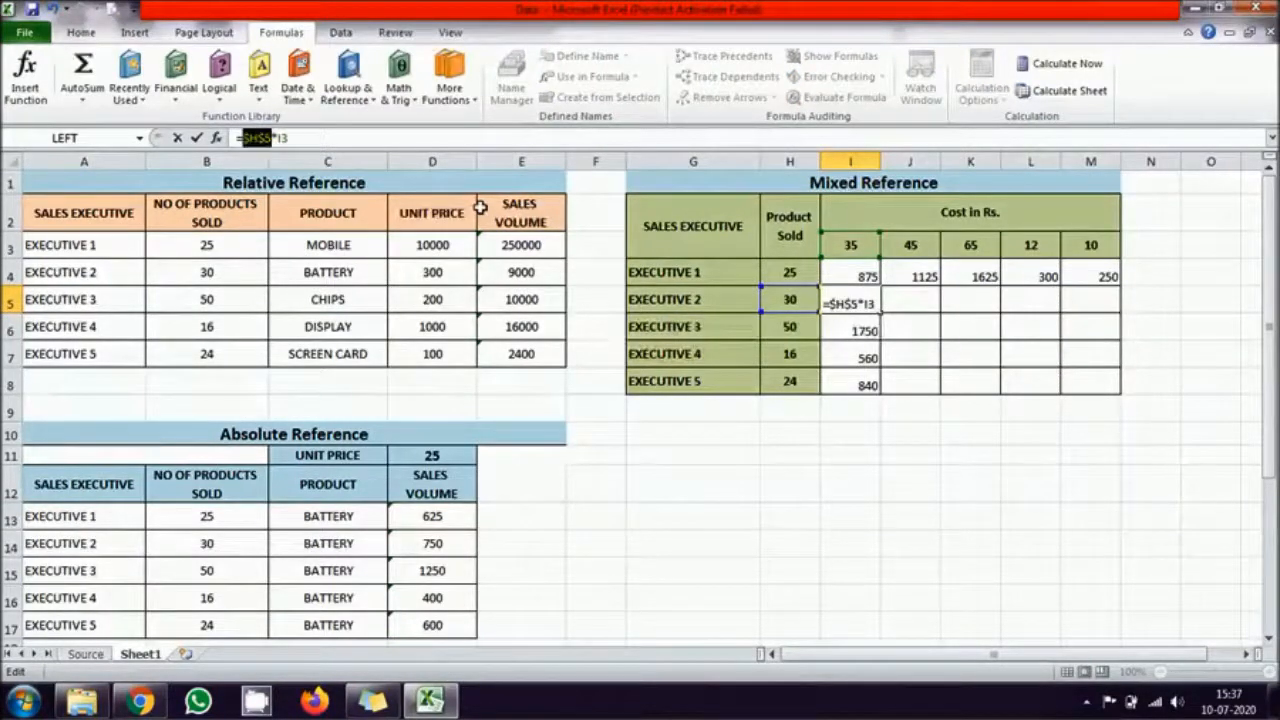
{"action": "key", "text": "Return"}
Step: Fill I5's formula across Executive 2's row to M5 and check J5's formula
{"action": "left_click", "coordinate": [856, 303]}
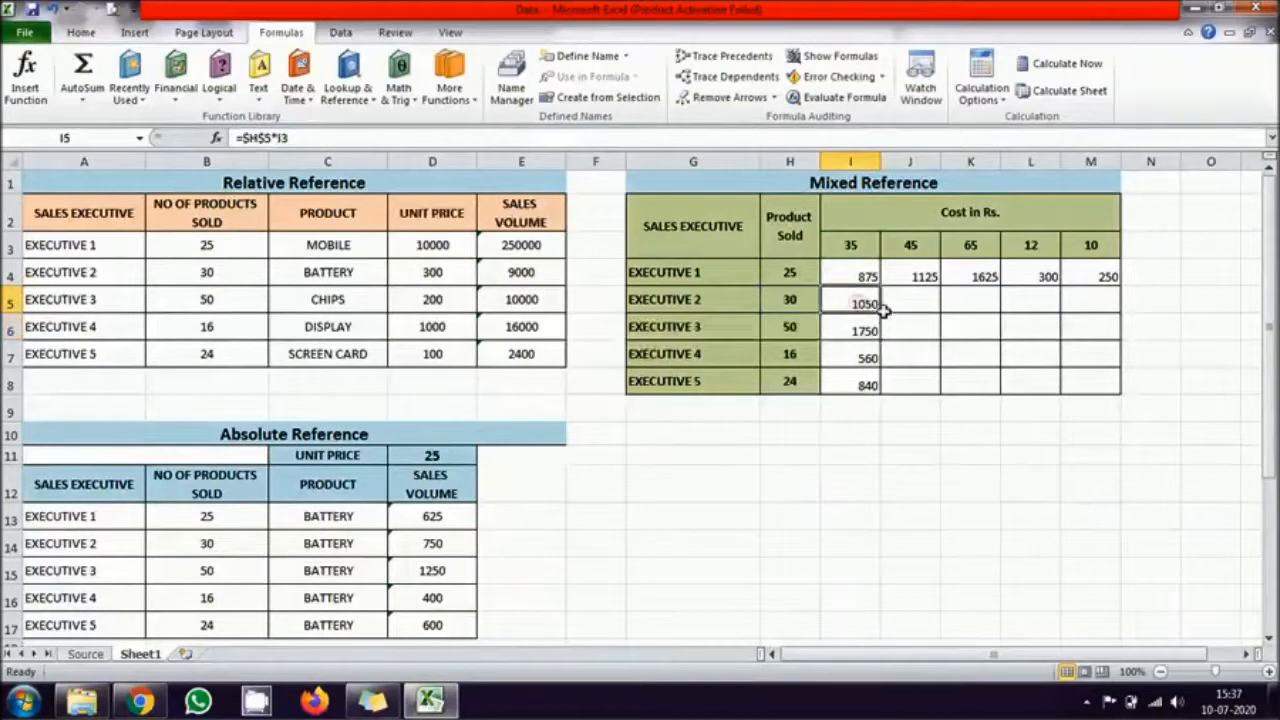
{"action": "left_click_drag", "start_coordinate": [880, 312], "coordinate": [1096, 326]}
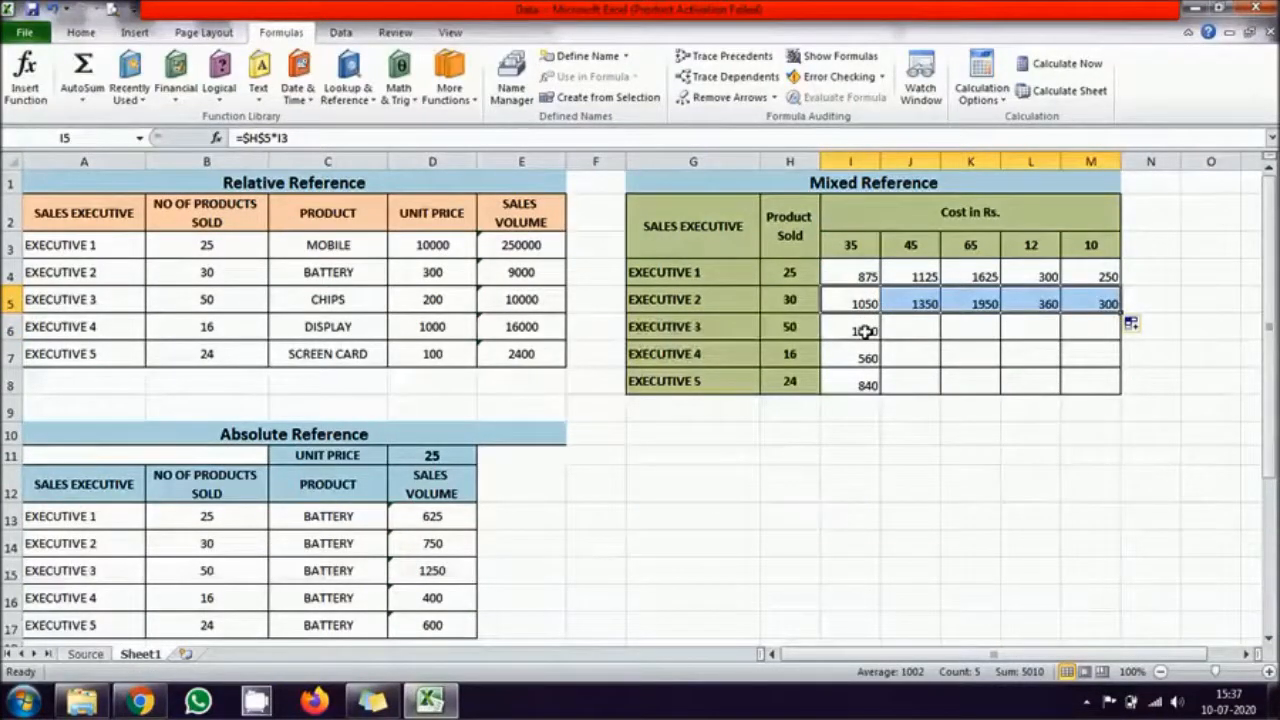
{"action": "left_click", "coordinate": [916, 299]}
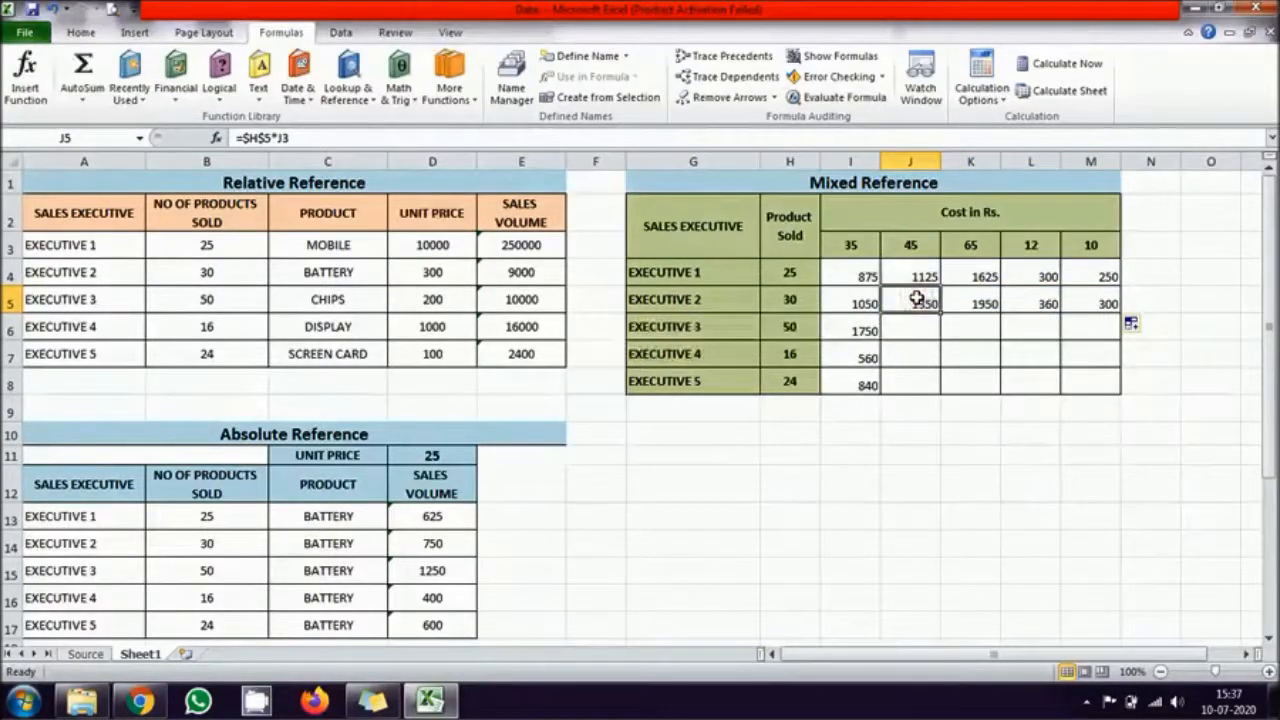
Step: Make the H6 reference absolute and the I3 reference relative in I6's formula, and fill it across to M6
{"action": "left_click", "coordinate": [862, 330]}
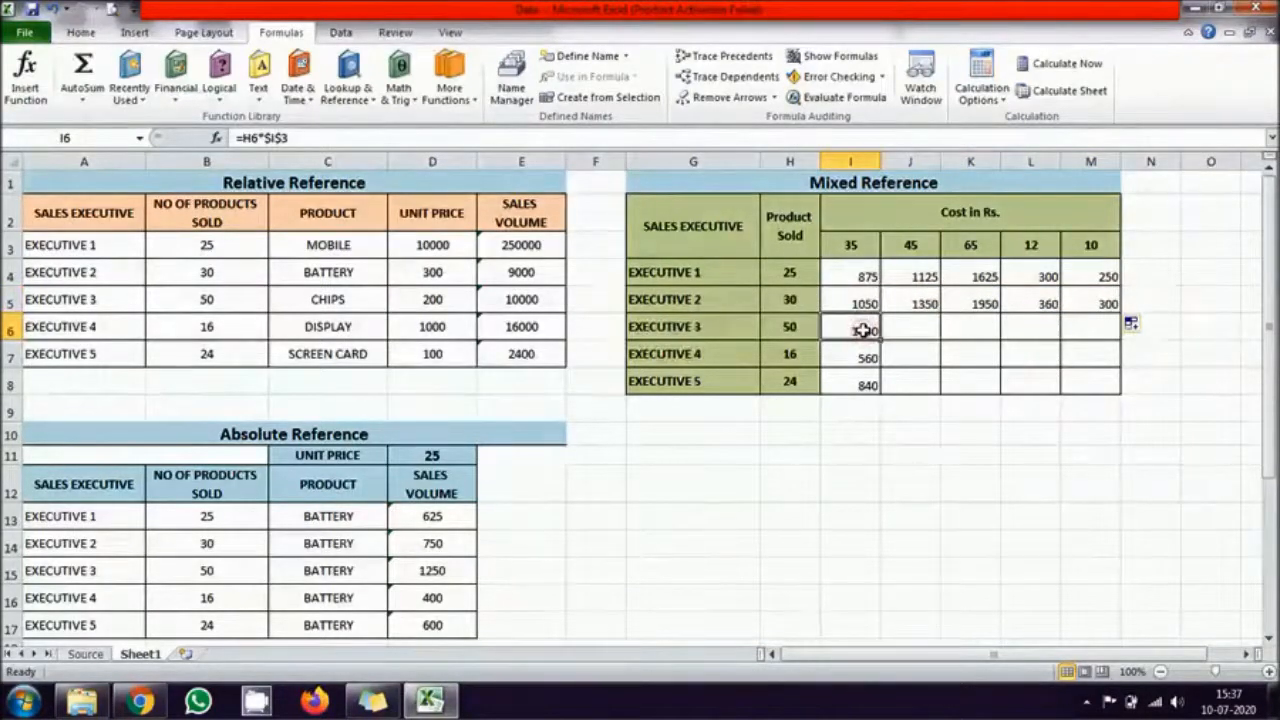
{"action": "double_click", "coordinate": [862, 330]}
{"action": "key", "text": "Delete"}
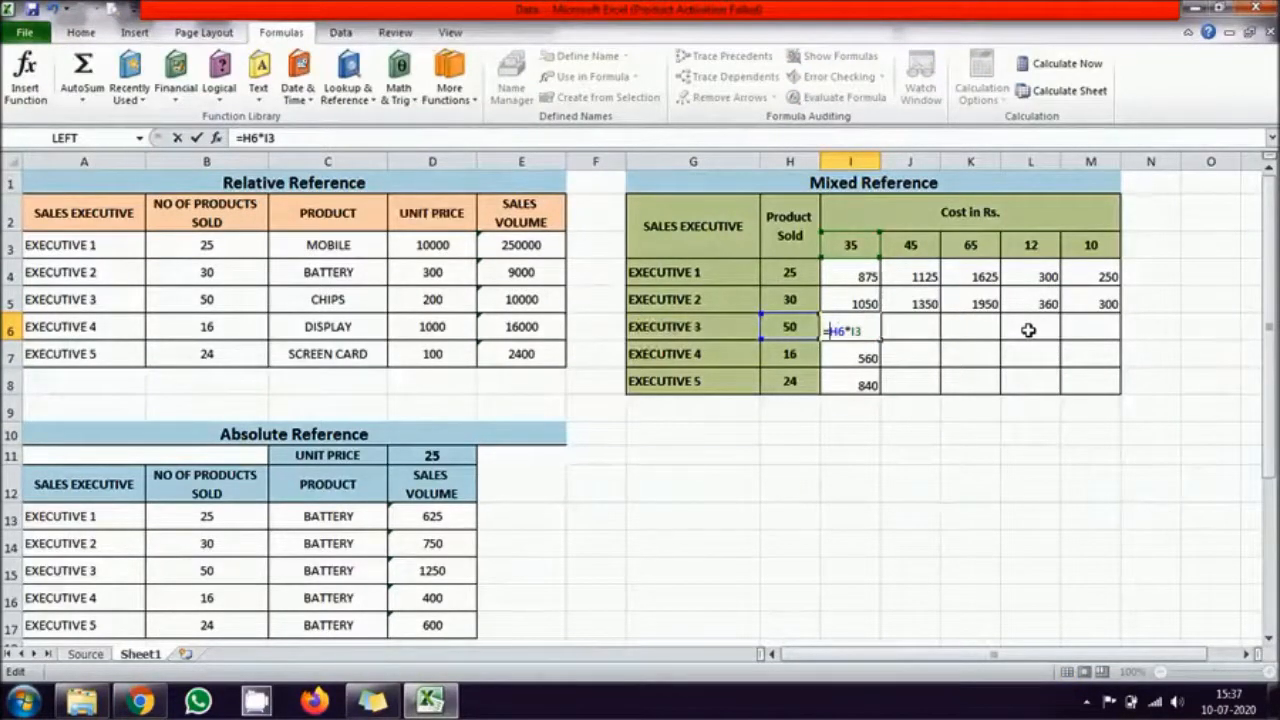
{"action": "key", "text": "Return"}
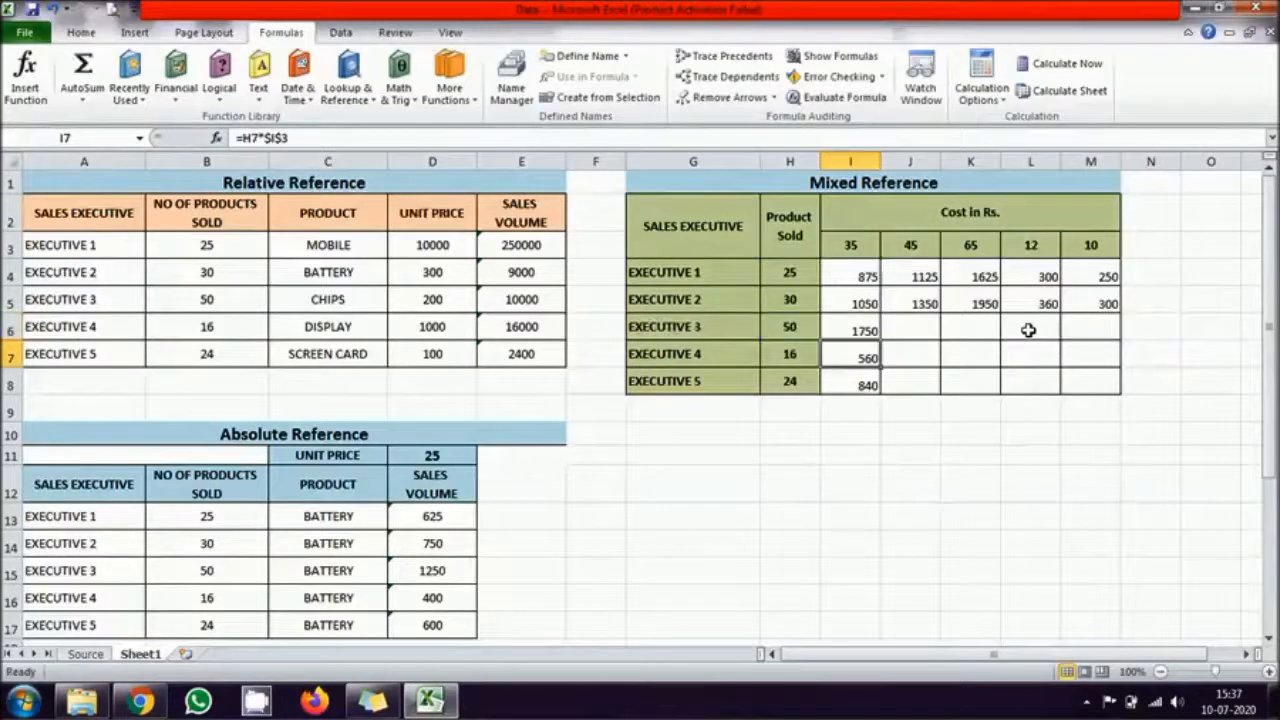
{"action": "left_click", "coordinate": [868, 331]}
{"action": "left_click_drag", "start_coordinate": [880, 343], "coordinate": [1092, 344]}
Step: Change the formula in I7 to =$H$7*I3 and fill it across Executive 4's row to M7
{"action": "left_click", "coordinate": [857, 357]}
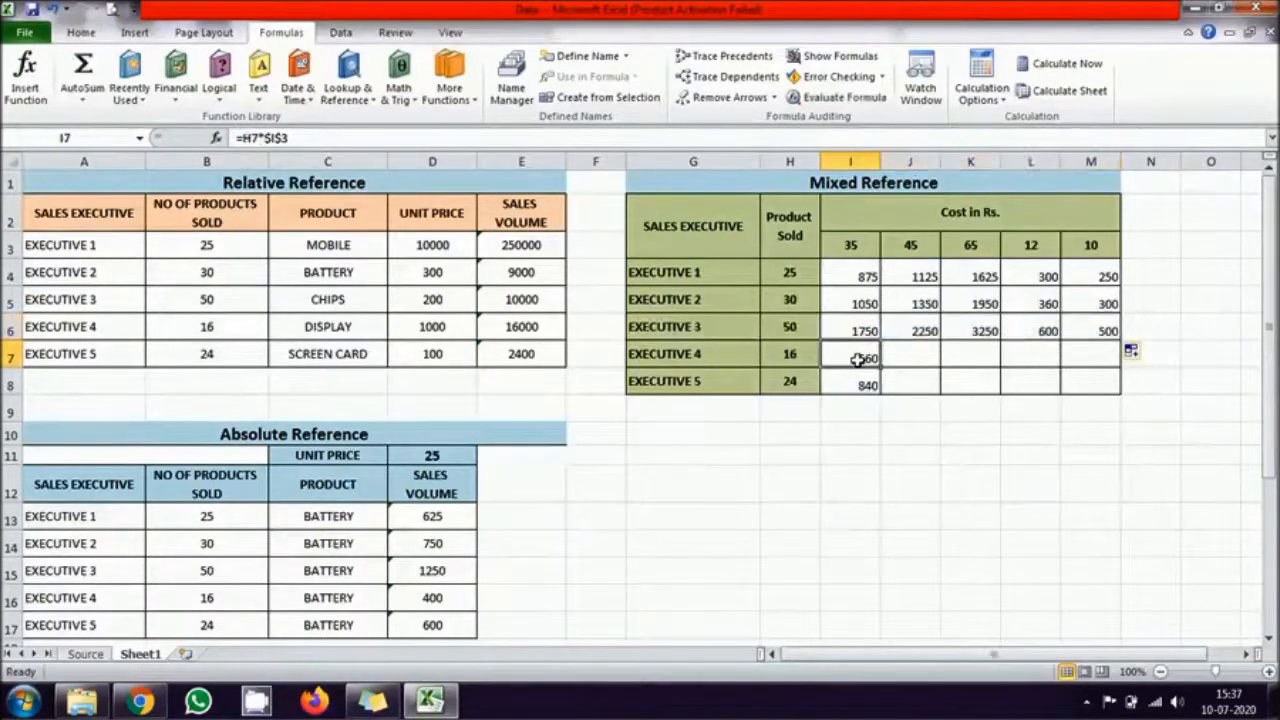
{"action": "double_click", "coordinate": [857, 358]}
{"action": "key", "text": "BackSpace"}
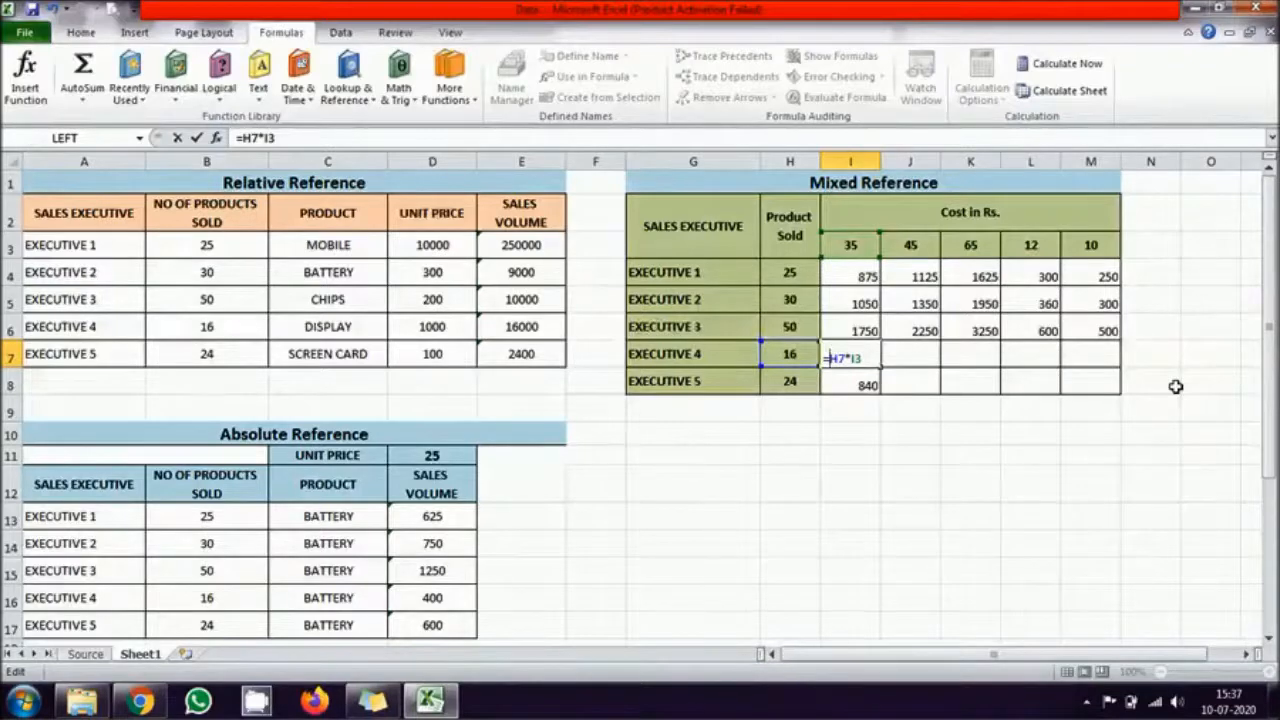
{"action": "key", "text": "Return"}
{"action": "left_click", "coordinate": [862, 358]}
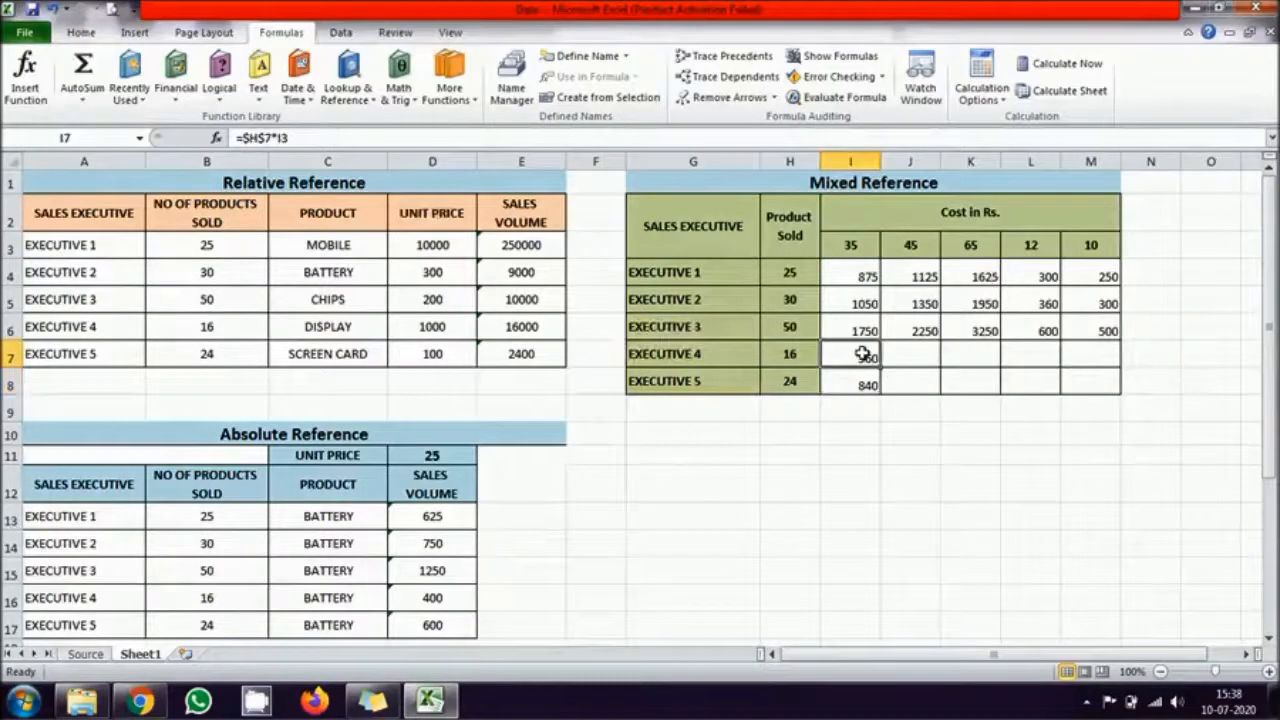
{"action": "left_click_drag", "start_coordinate": [880, 367], "coordinate": [1096, 372]}
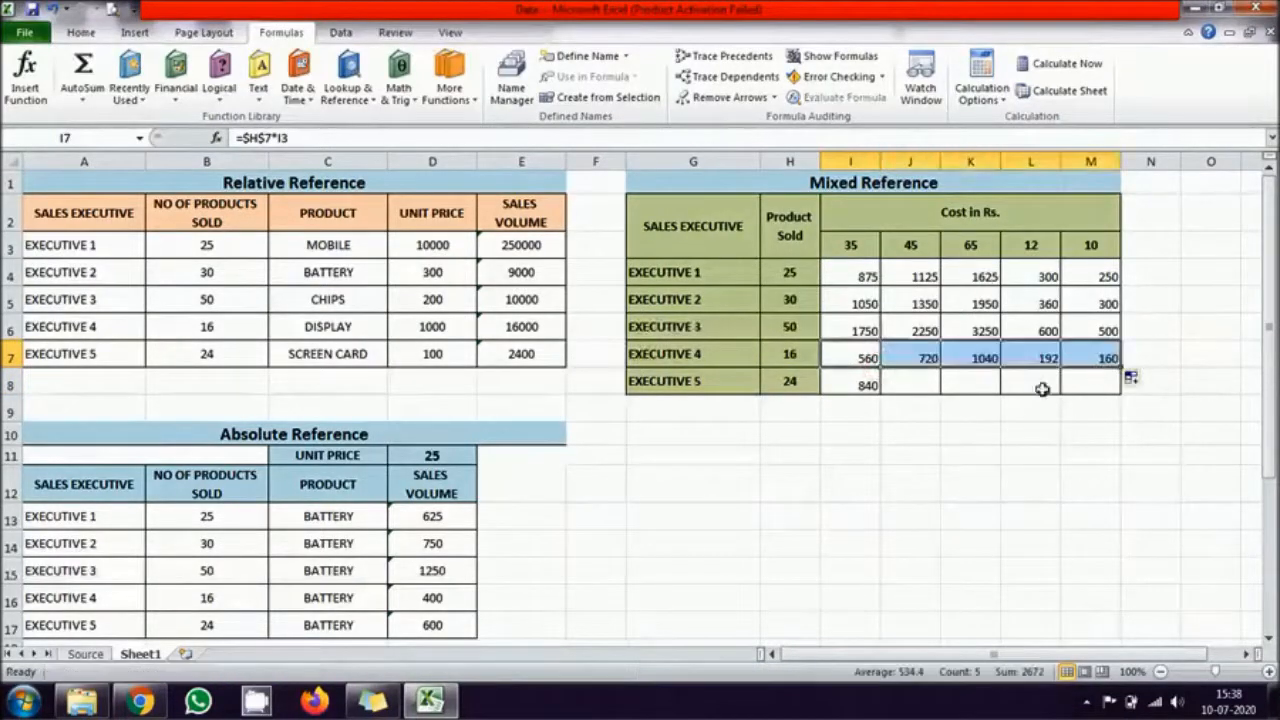
Step: Change the formula in I8 to =$H$8*I3 and fill it across Executive 5's row to M8
{"action": "double_click", "coordinate": [873, 385]}
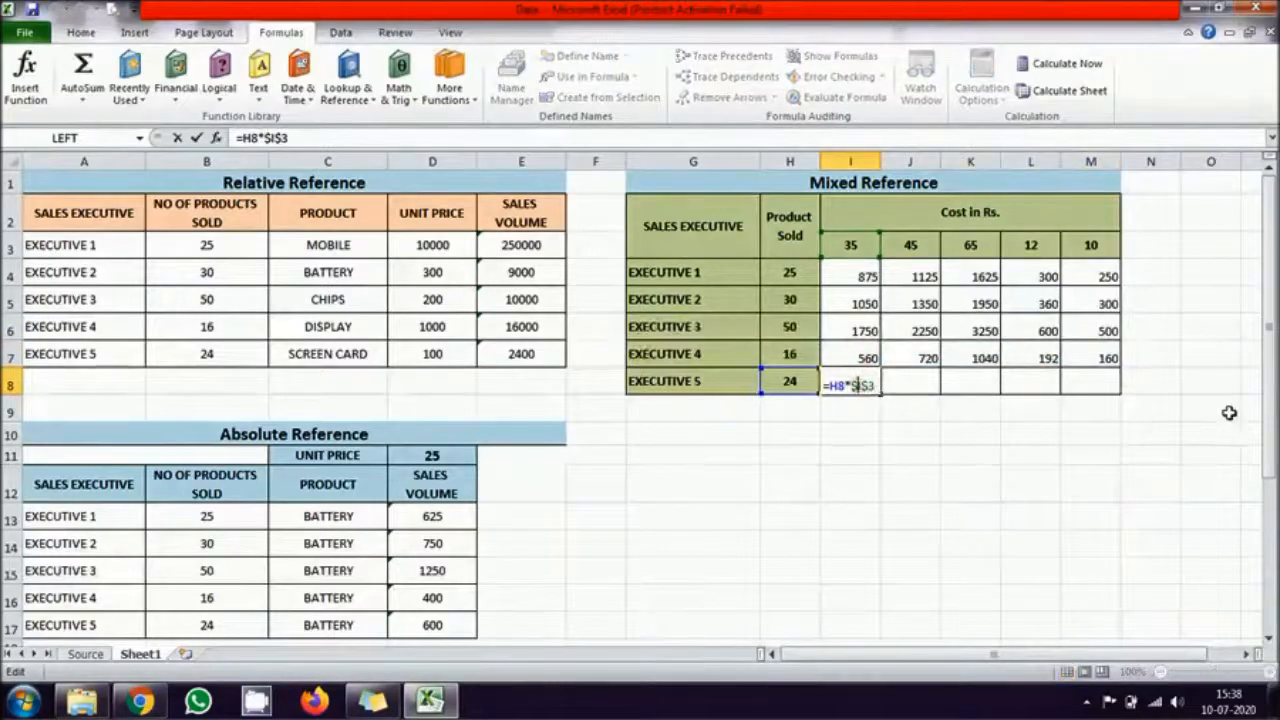
{"action": "key", "text": "Delete"}
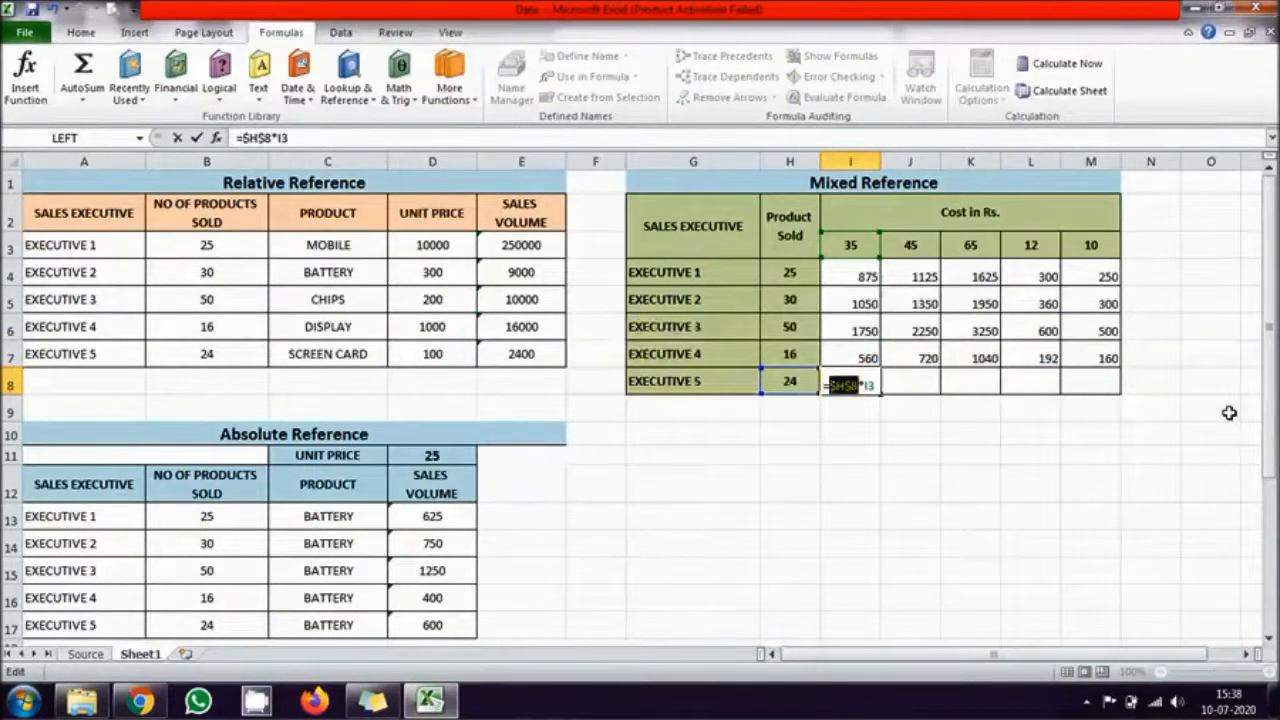
{"action": "key", "text": "Return"}
{"action": "left_click", "coordinate": [865, 384]}
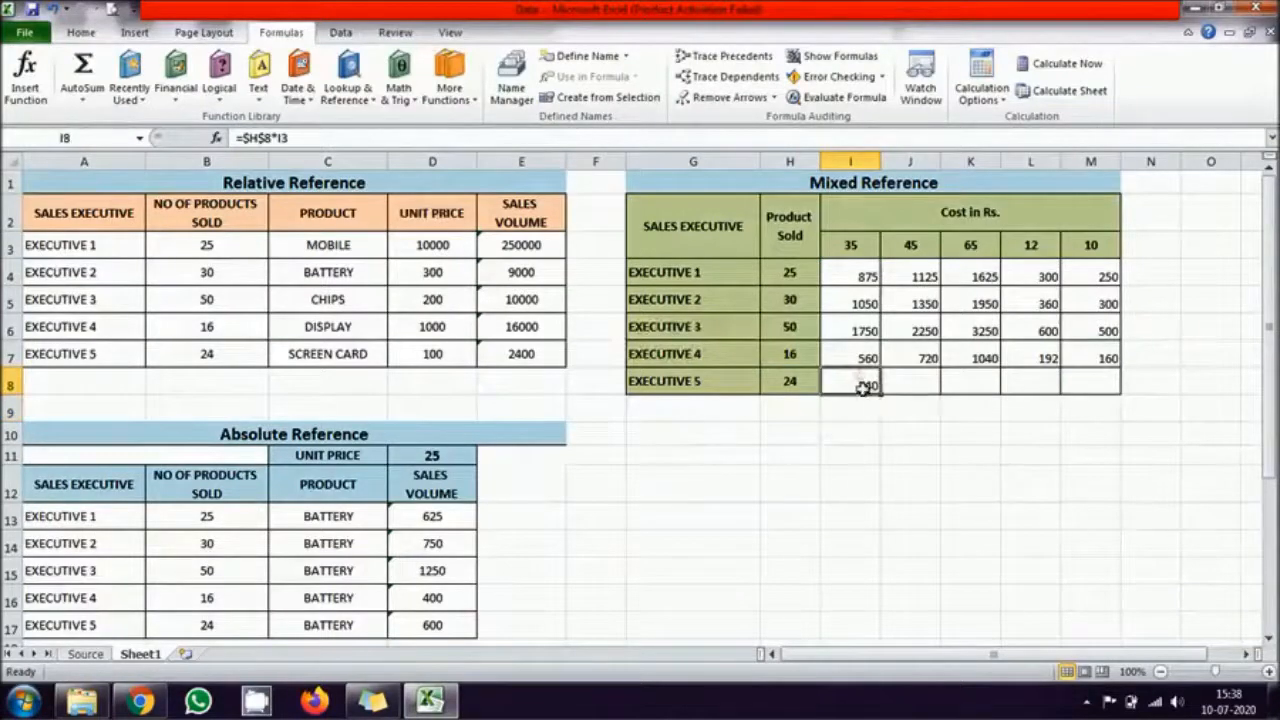
{"action": "left_click_drag", "start_coordinate": [878, 395], "coordinate": [1110, 395]}
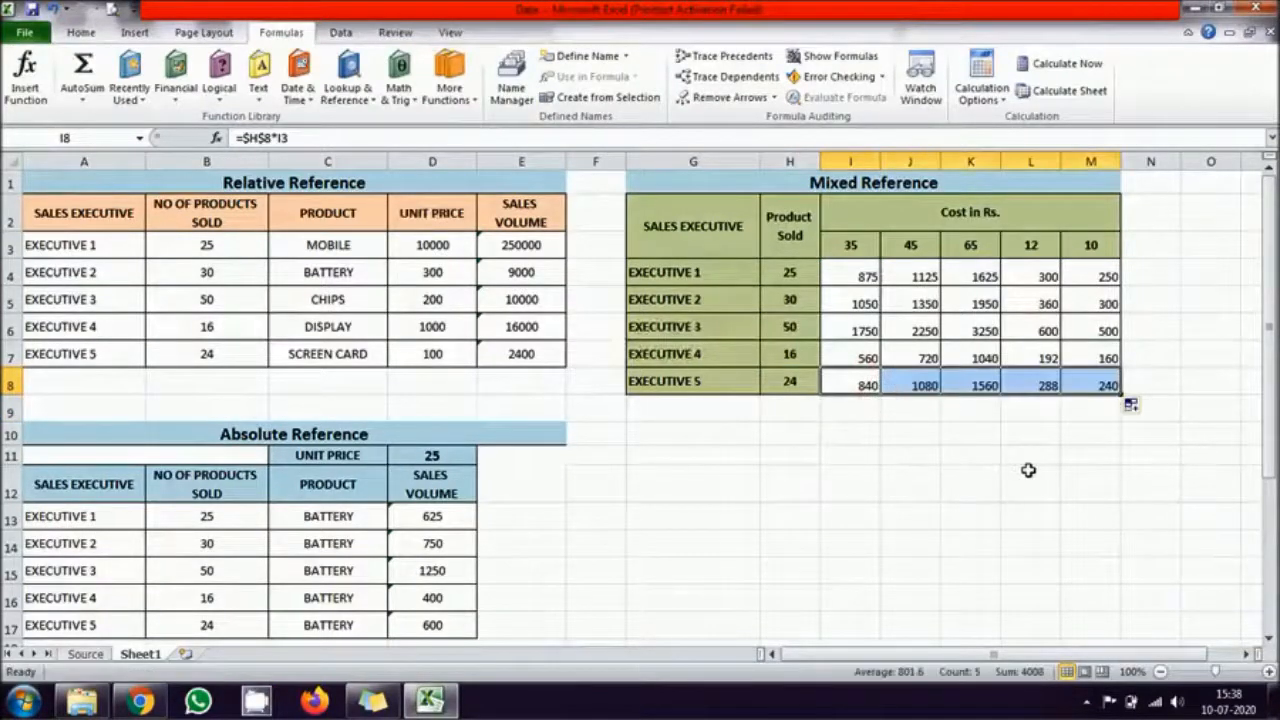
{"action": "left_click", "coordinate": [1028, 471]}
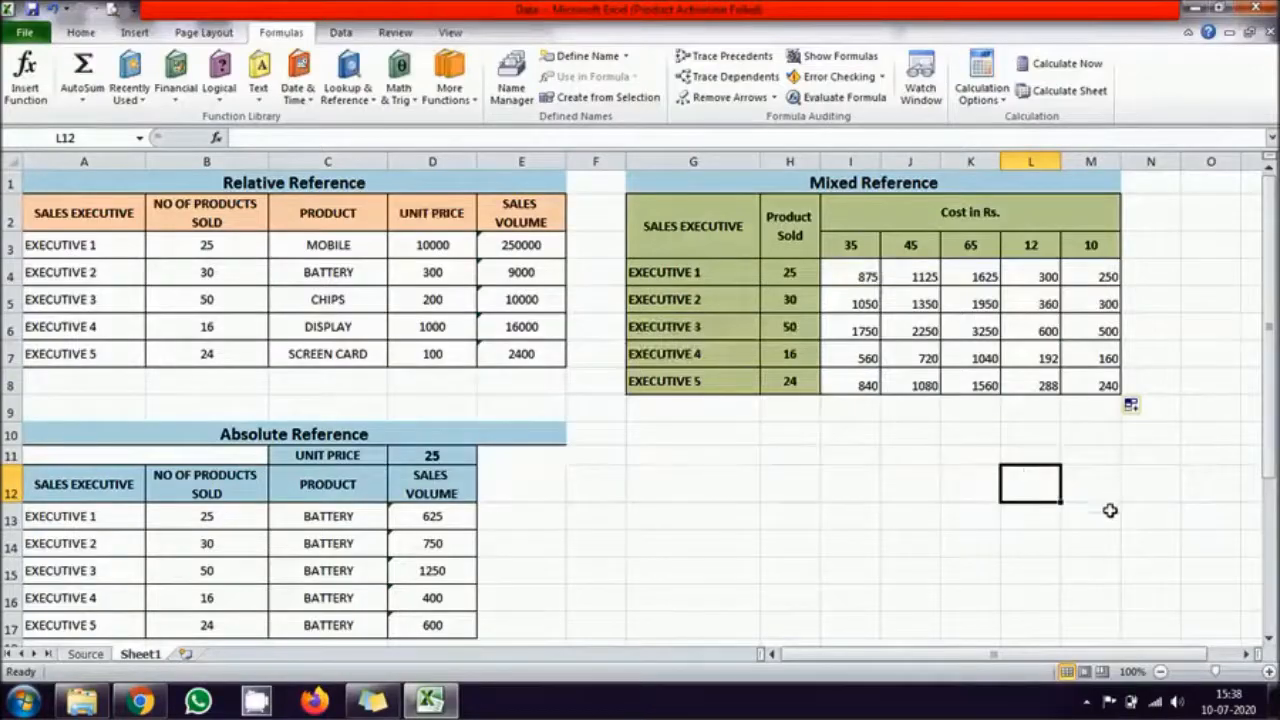